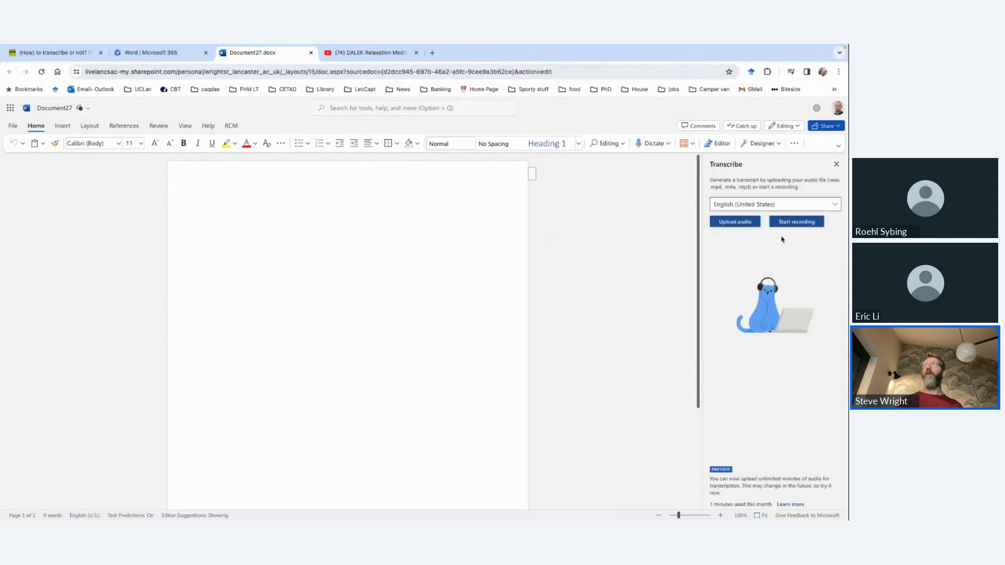
Step: Set the transcription language to English (United Kingdom)
click(805, 204)
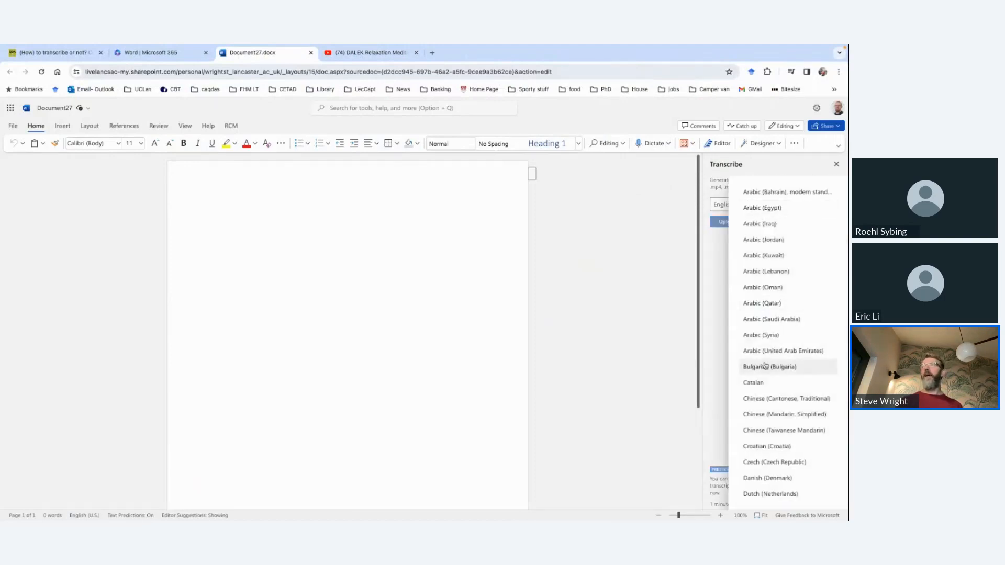
scroll(767, 356, down, 6)
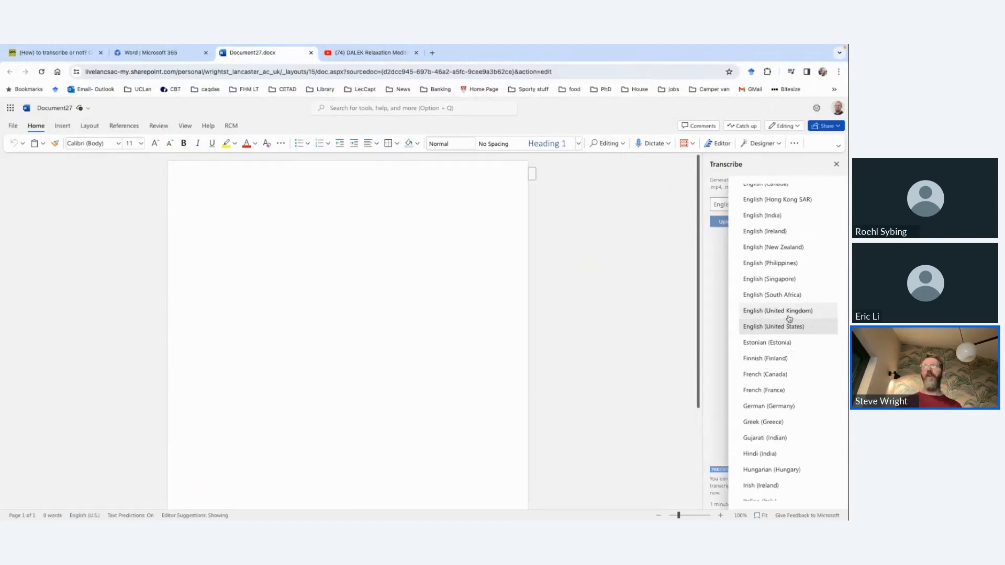
click(778, 311)
Step: Upload the example discussion M4A recording from the Downloads folder for transcription
click(734, 222)
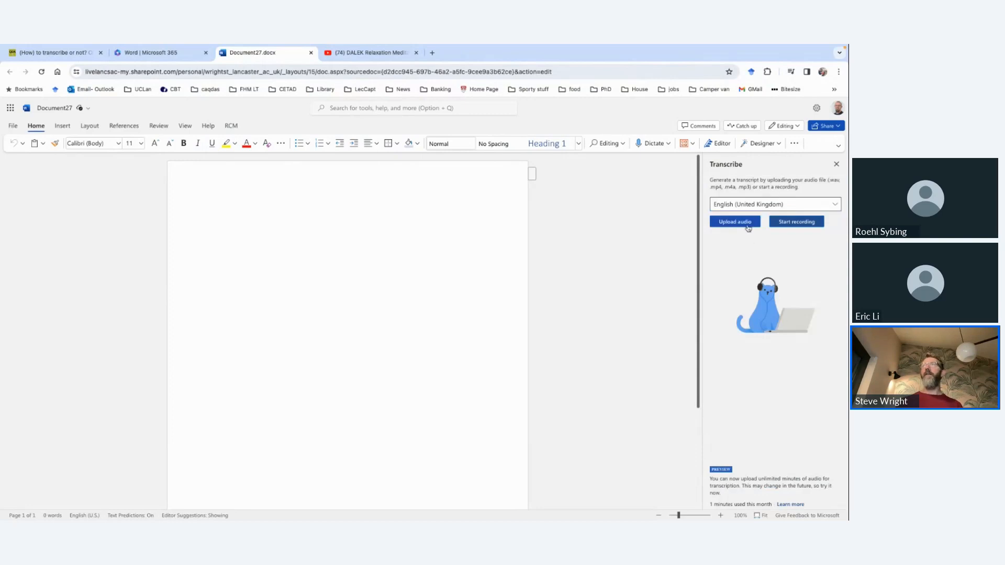
scroll(404, 300, down, 1)
scroll(405, 300, down, 15)
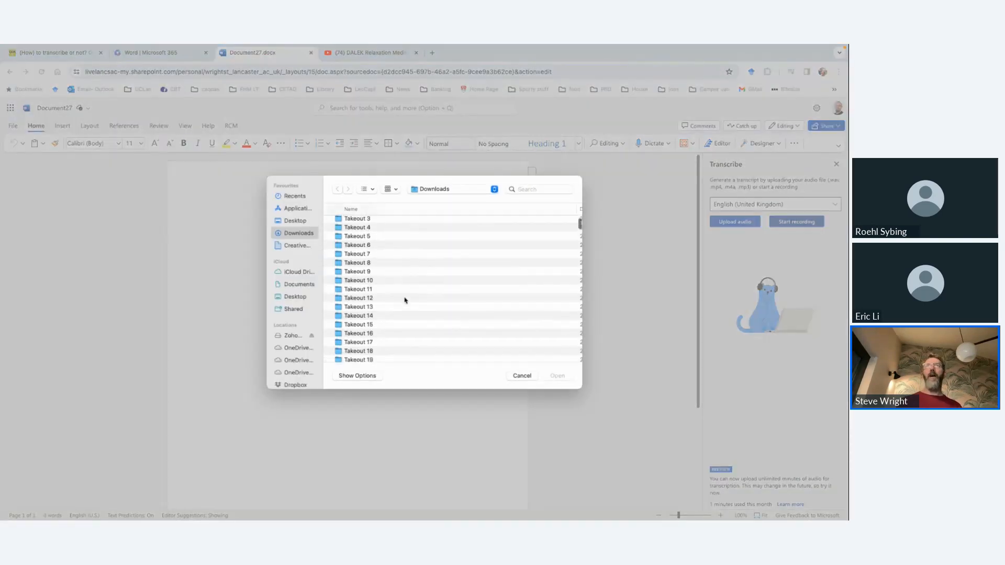
scroll(404, 300, up, 3)
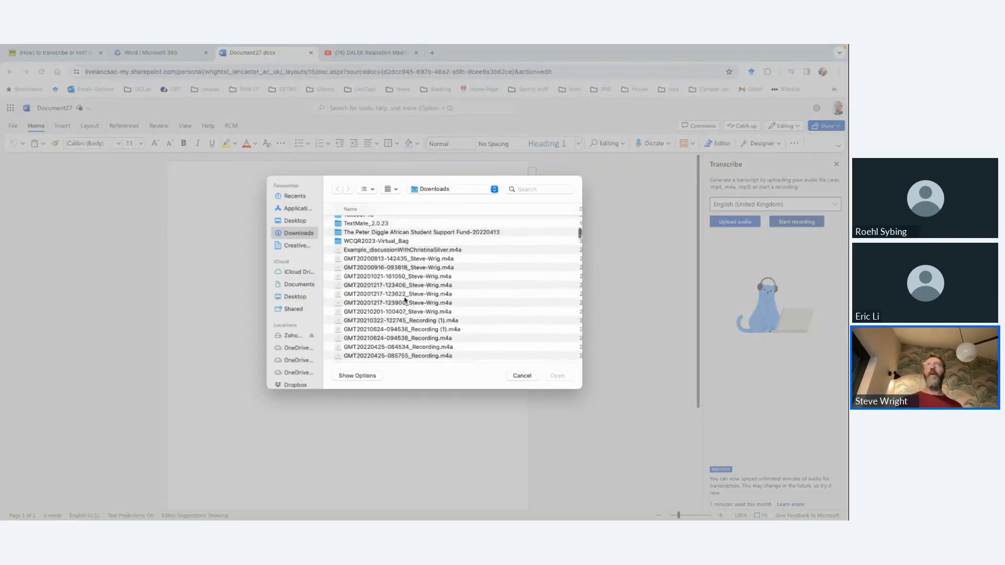
double_click(404, 254)
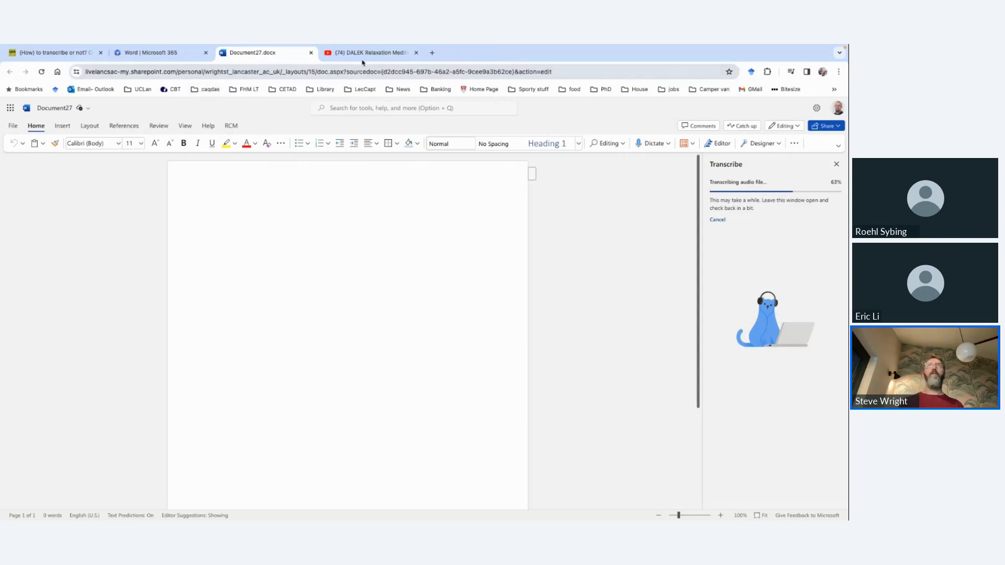
click(363, 61)
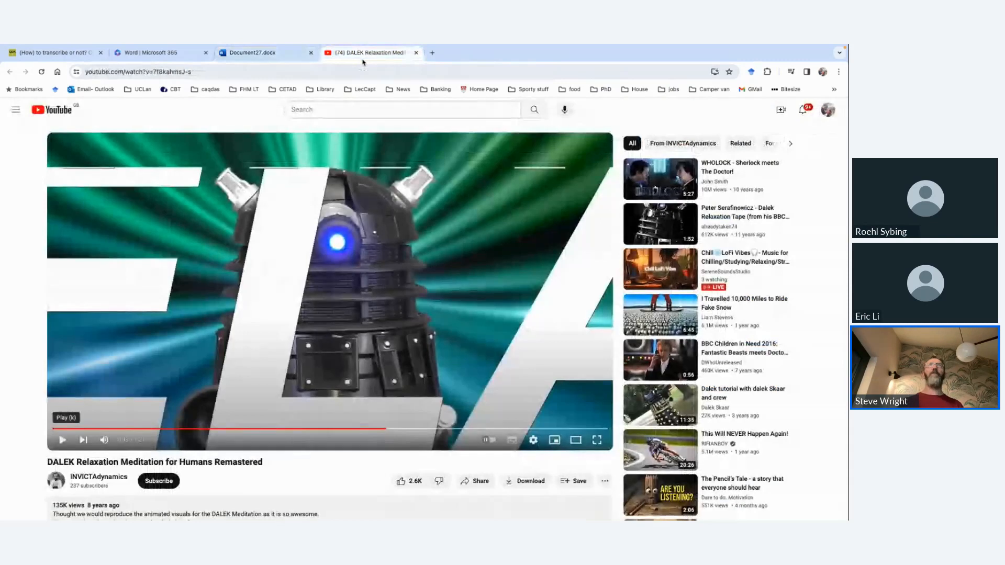
click(274, 54)
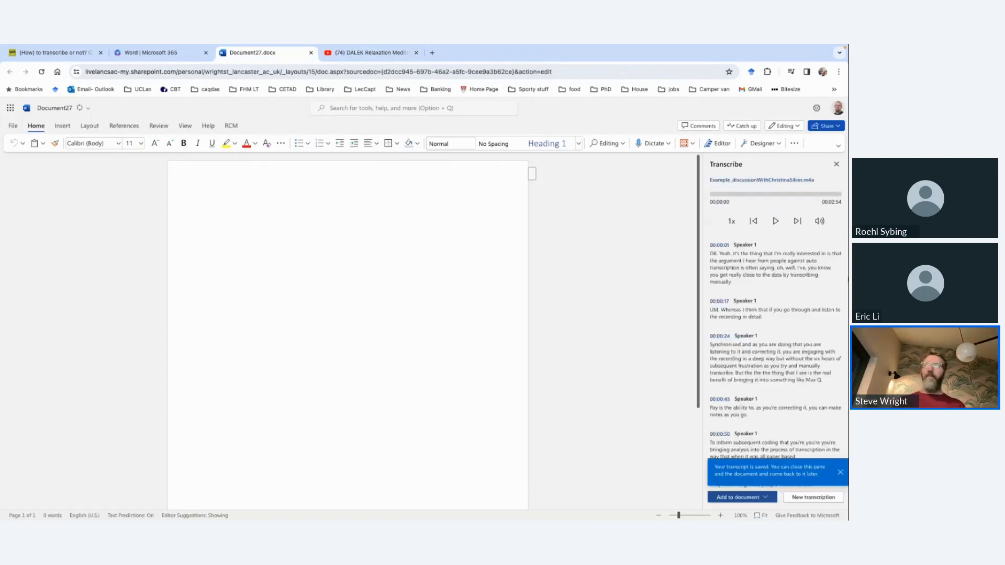
Step: Rename Speaker 1 to "SW:" in the first transcript section and apply the change to all Speaker 1 sections
mouse_move(773, 249)
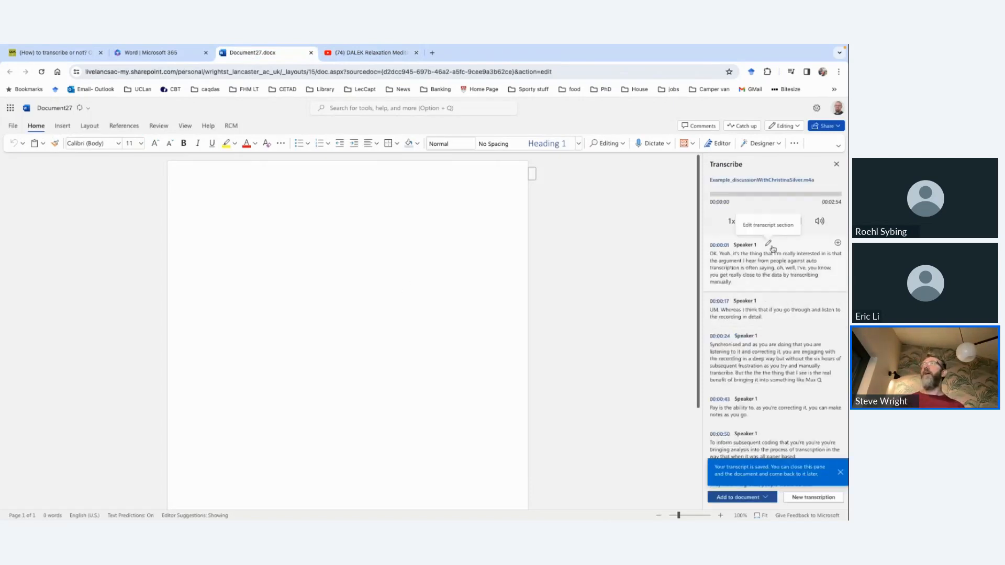
scroll(761, 297, down, 10)
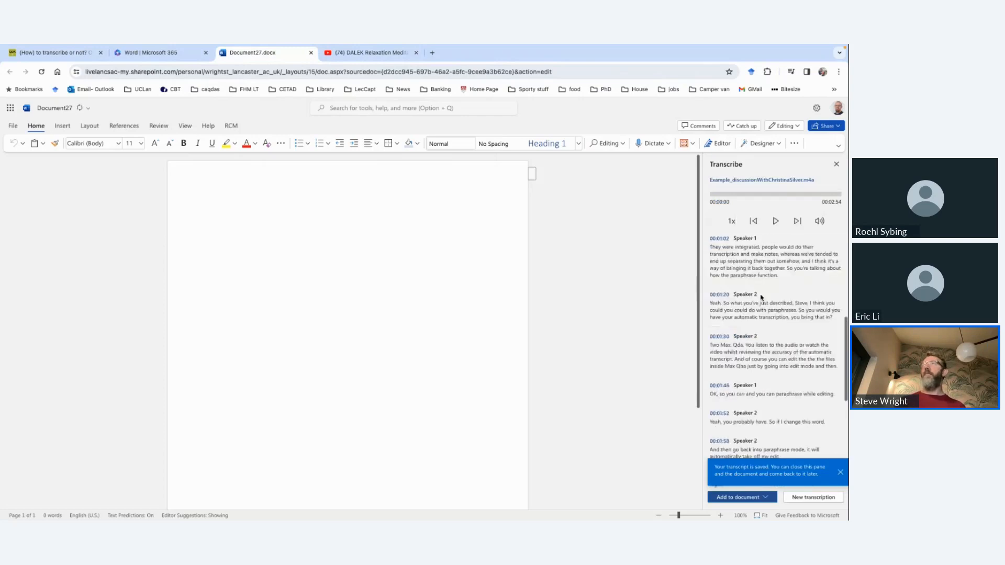
scroll(762, 297, up, 10)
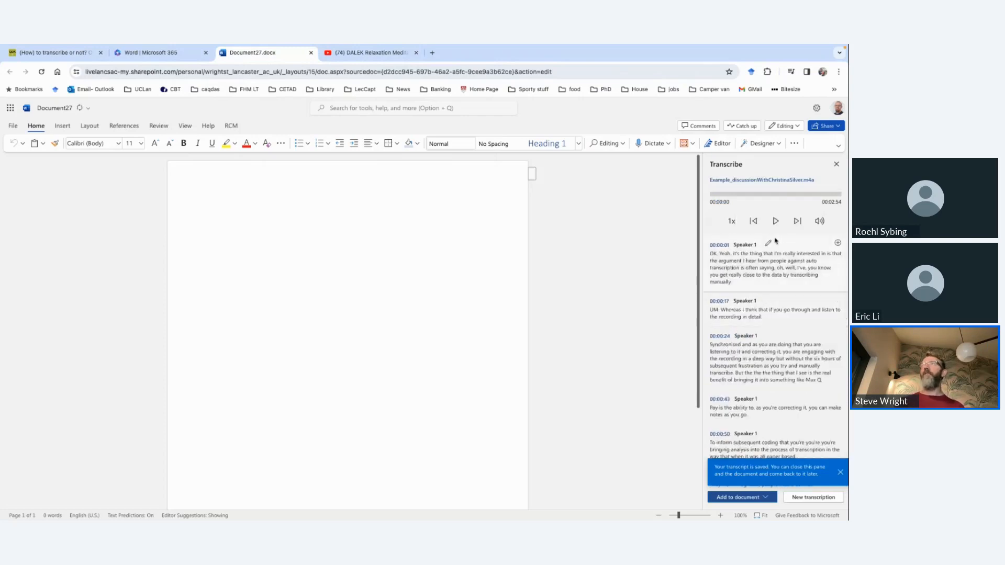
click(770, 244)
triple_click(740, 242)
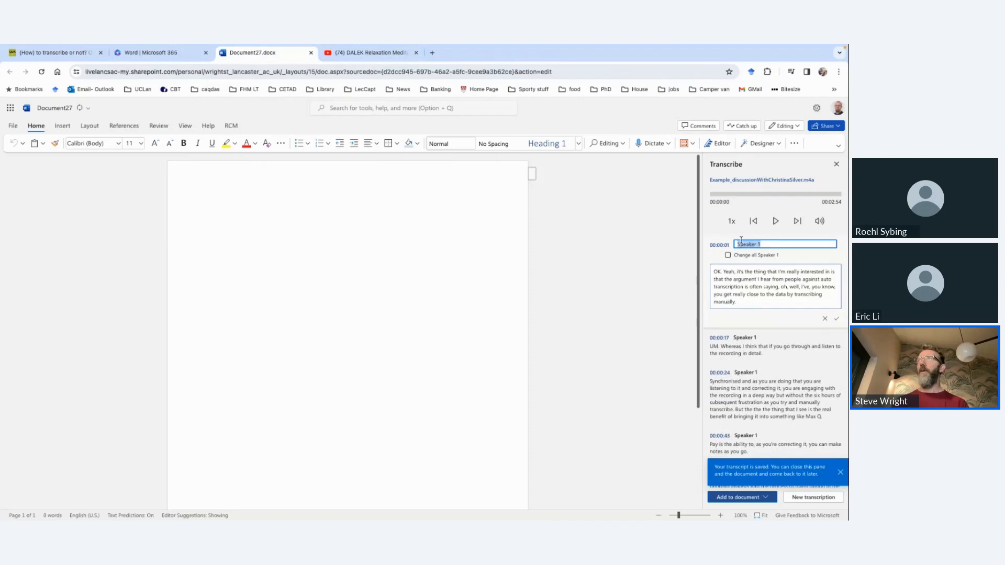
text(SW)
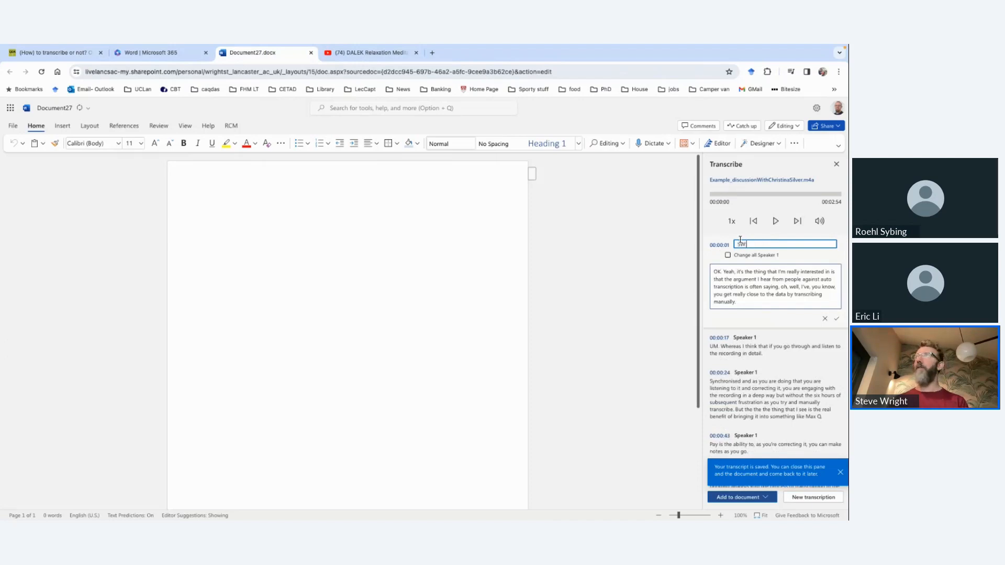
click(727, 256)
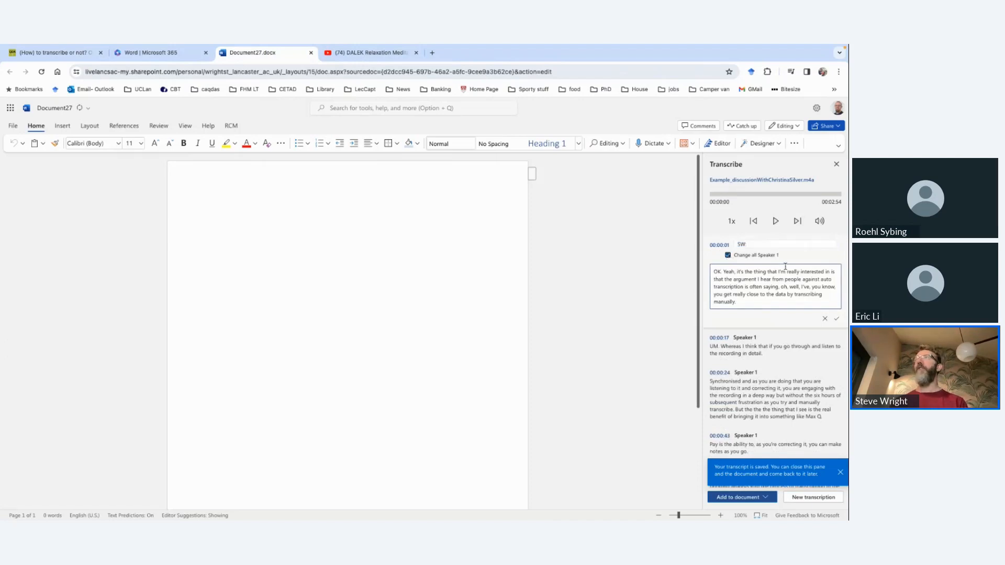
click(837, 320)
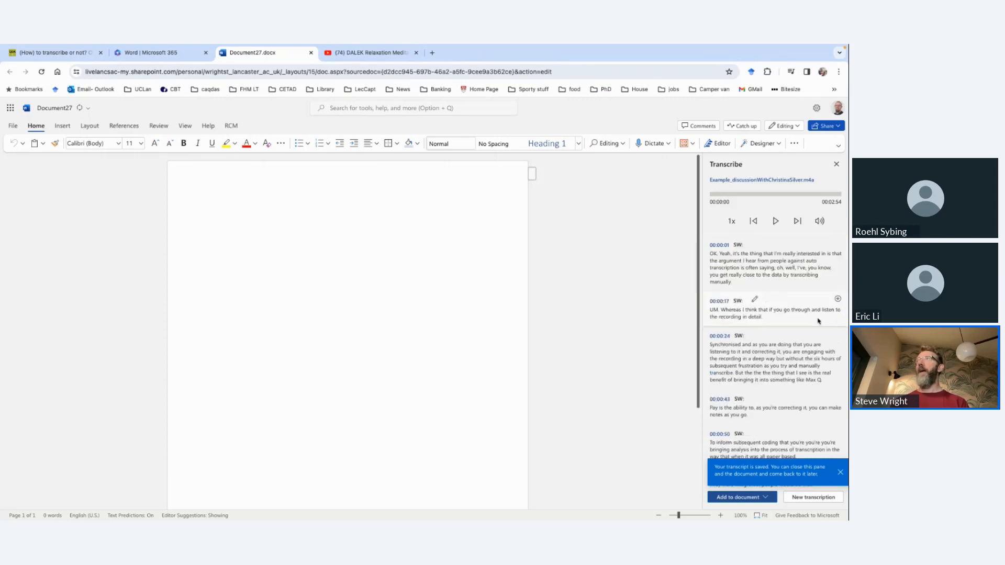
Step: Rename Speaker 2 to "CS:" in the section at 00:01:20 and apply the change to all Speaker 2 sections
scroll(753, 266, down, 1)
scroll(753, 266, down, 4)
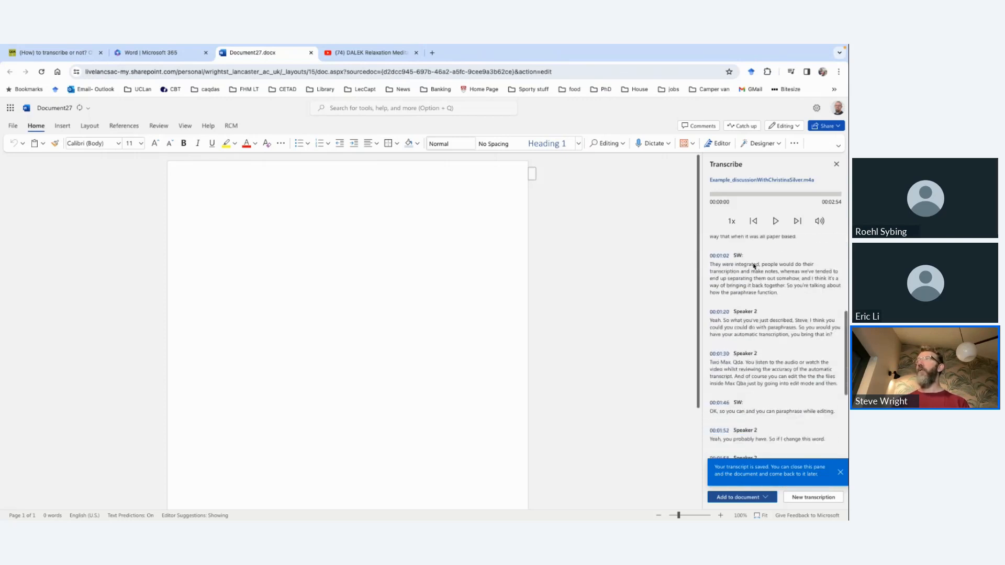
click(770, 309)
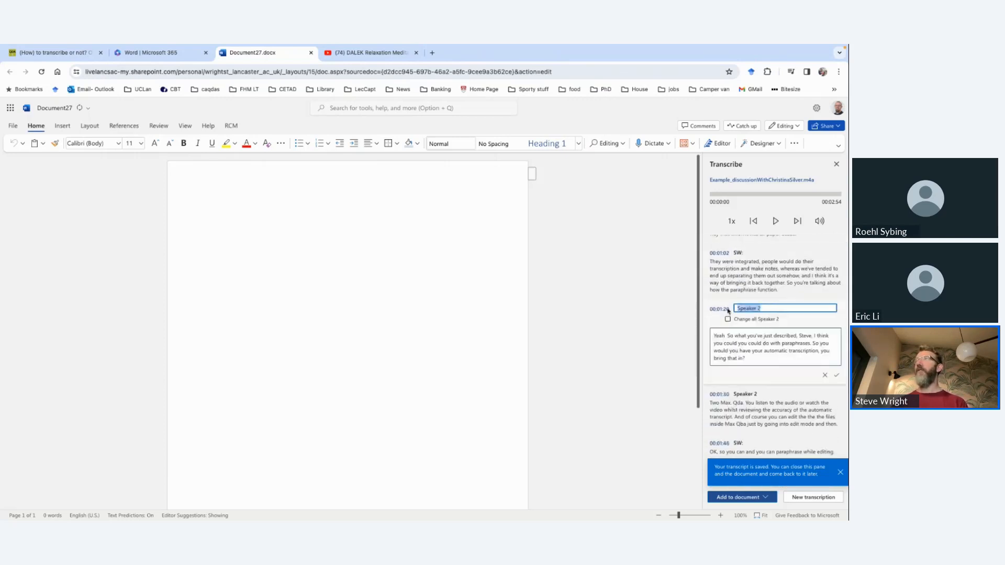
text(CS:)
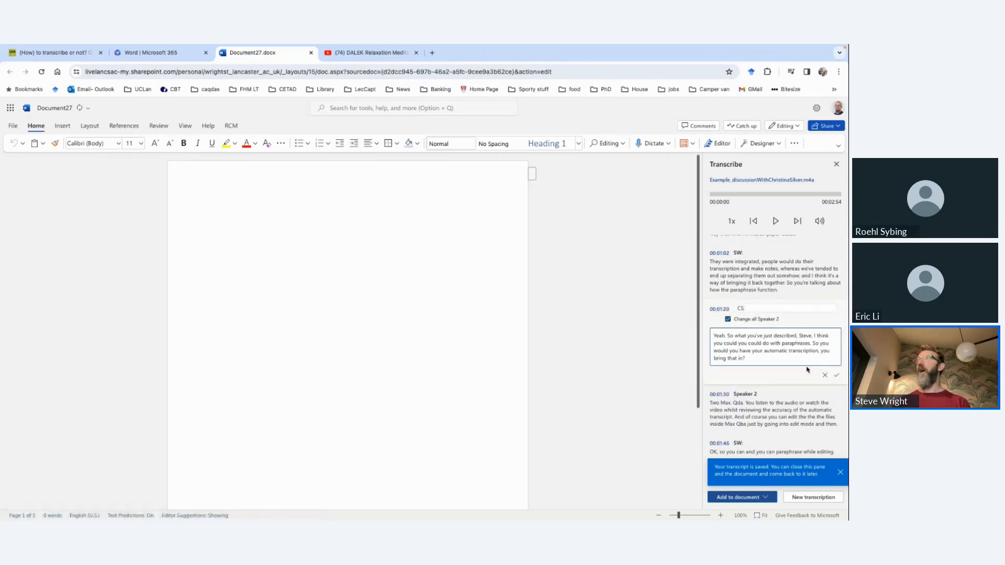
click(836, 375)
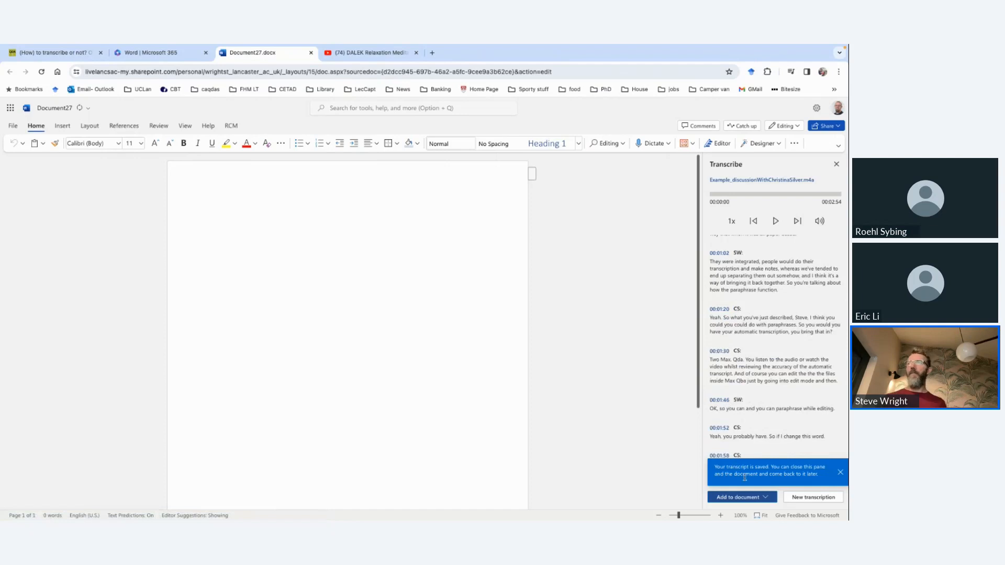
Step: Add the transcript to the document with speakers and timestamps, and check the timestamp and speaker label of its first entry
click(765, 497)
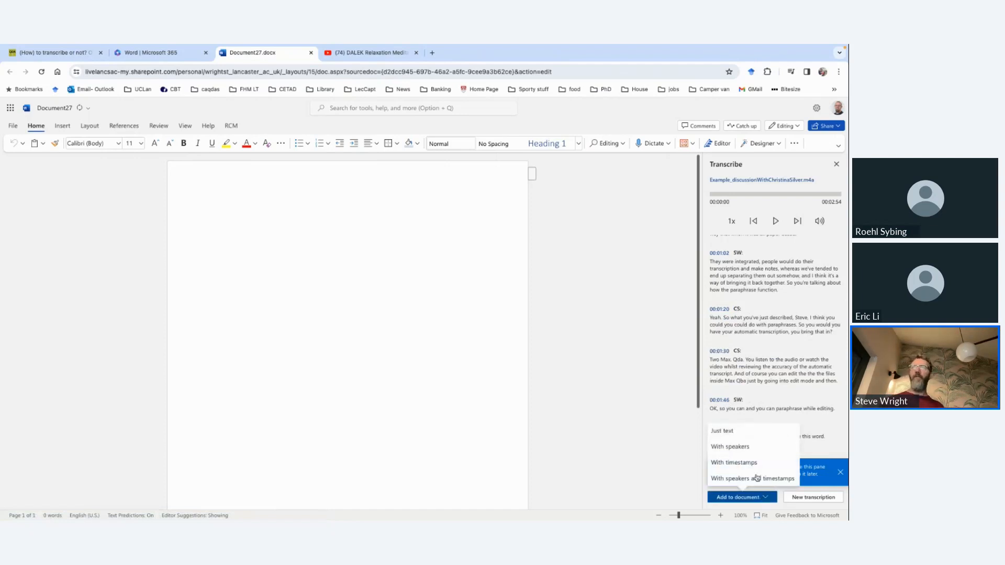
click(756, 478)
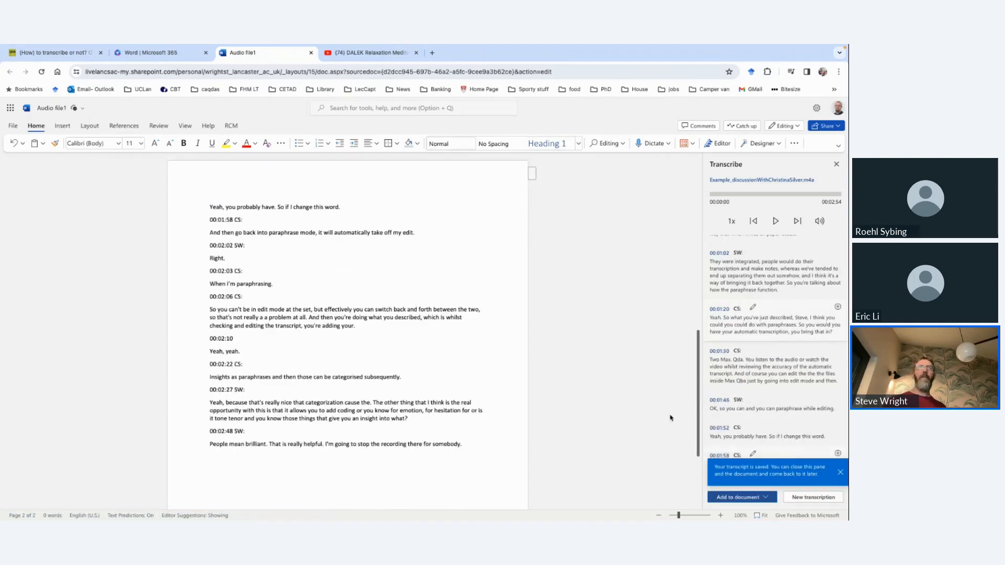
scroll(448, 281, up, 10)
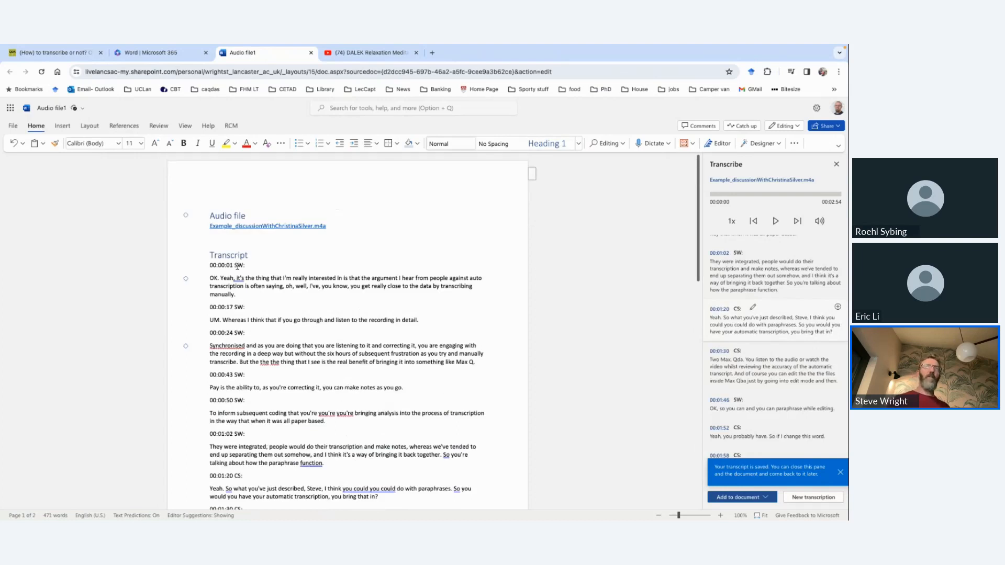
double_click(235, 266)
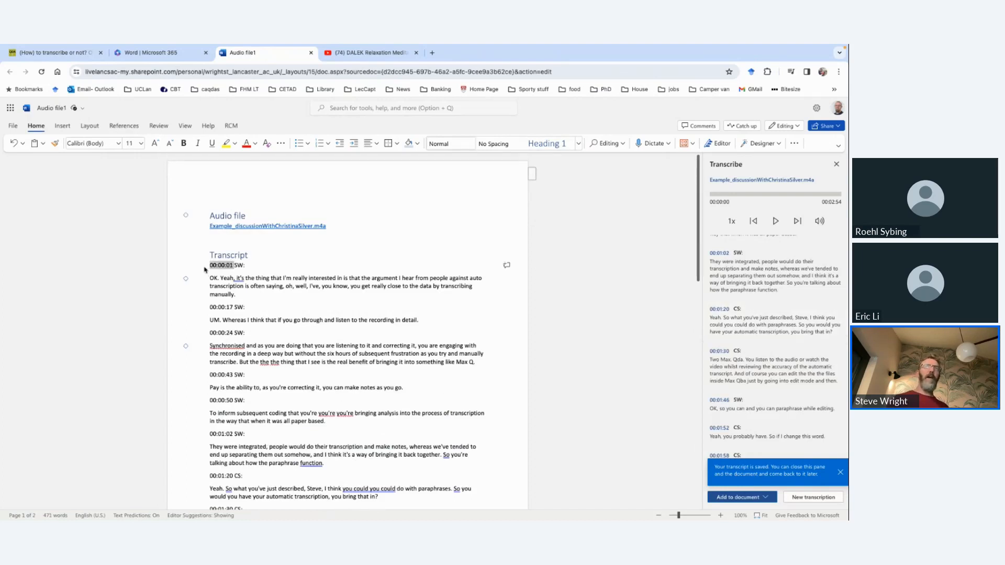
double_click(240, 266)
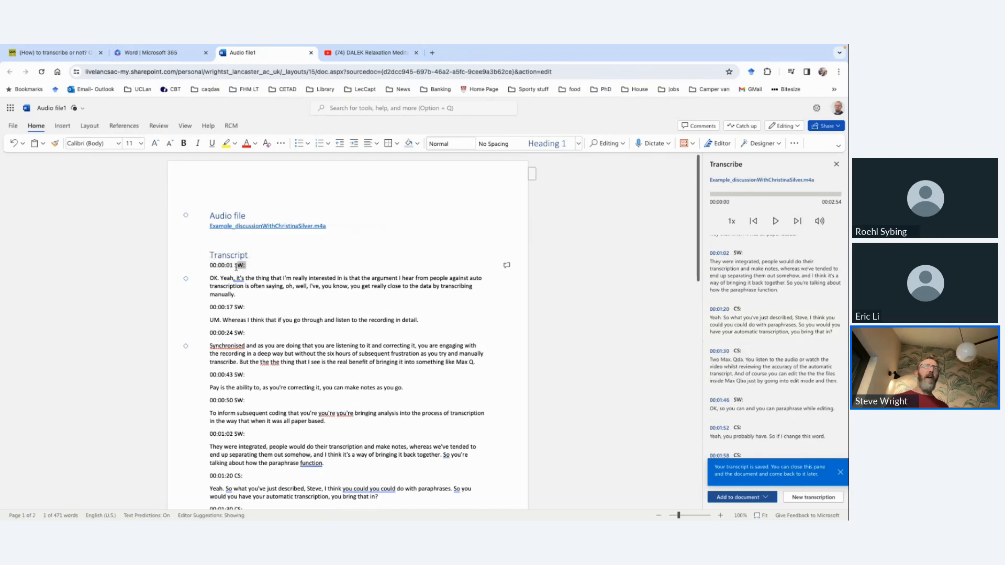
drag(236, 267, 246, 266)
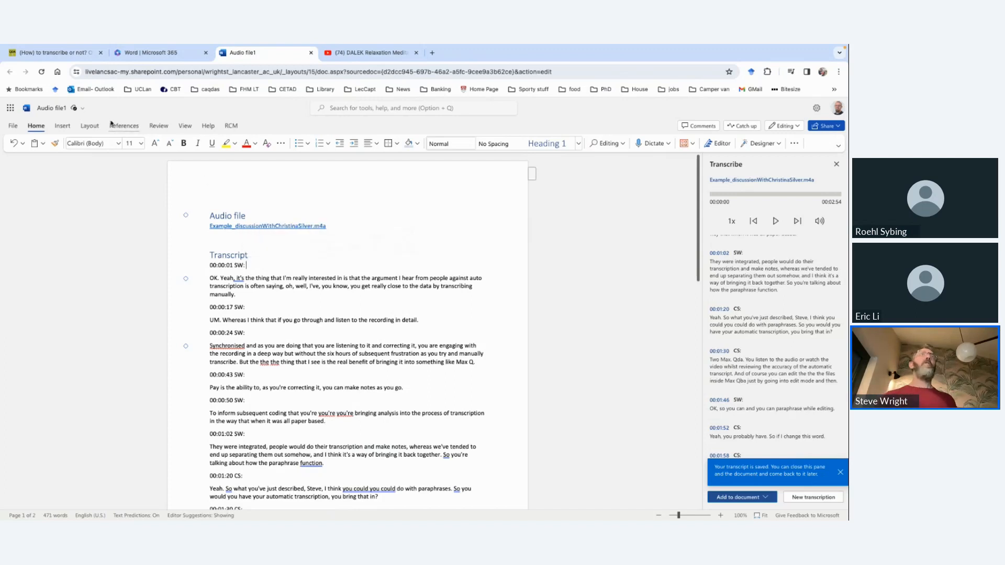
click(83, 108)
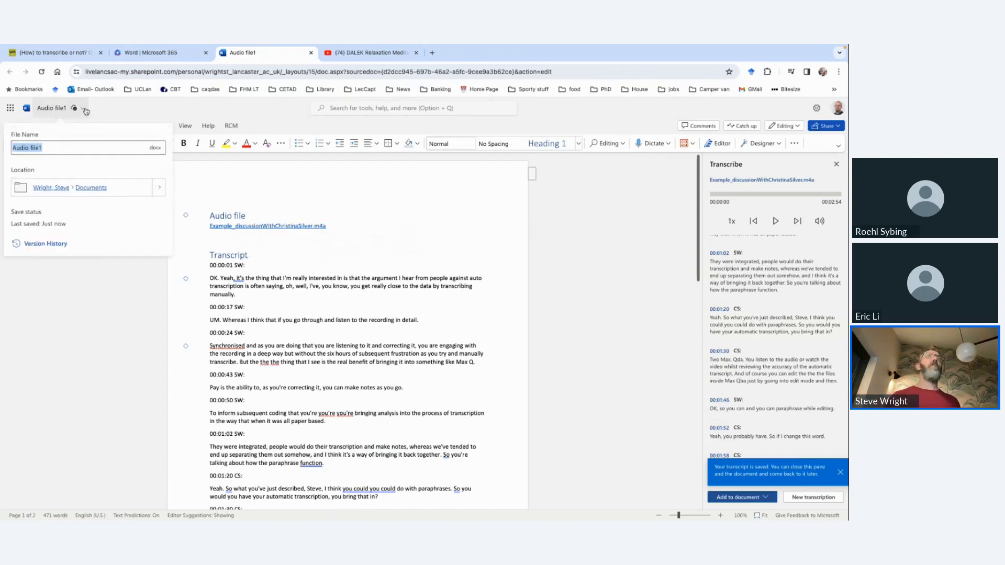
click(262, 192)
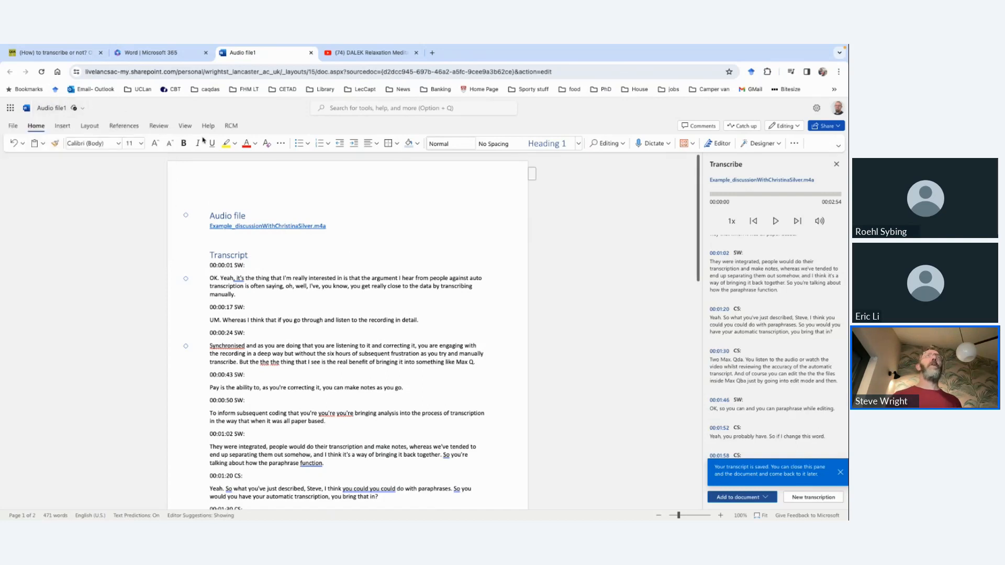
click(75, 108)
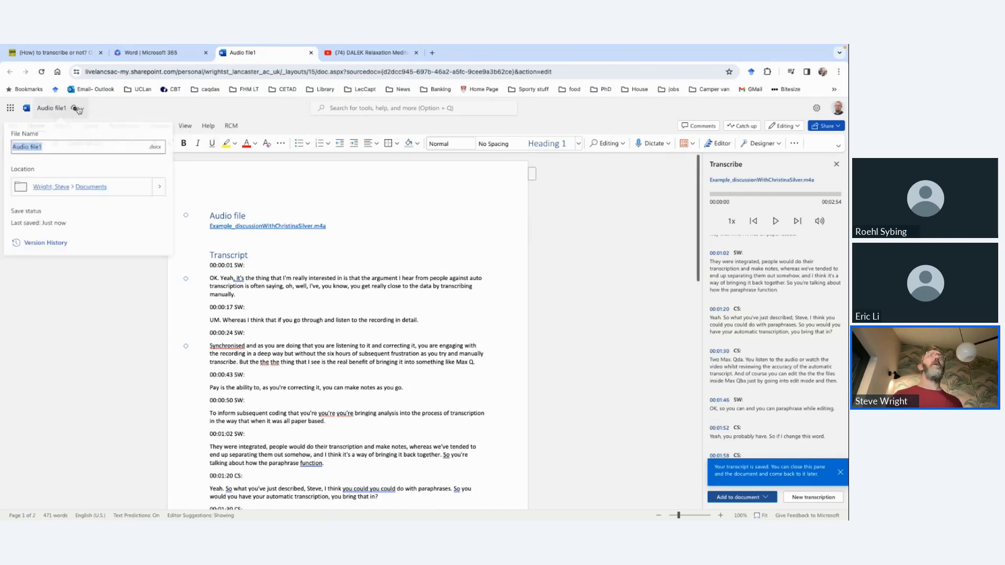
click(97, 295)
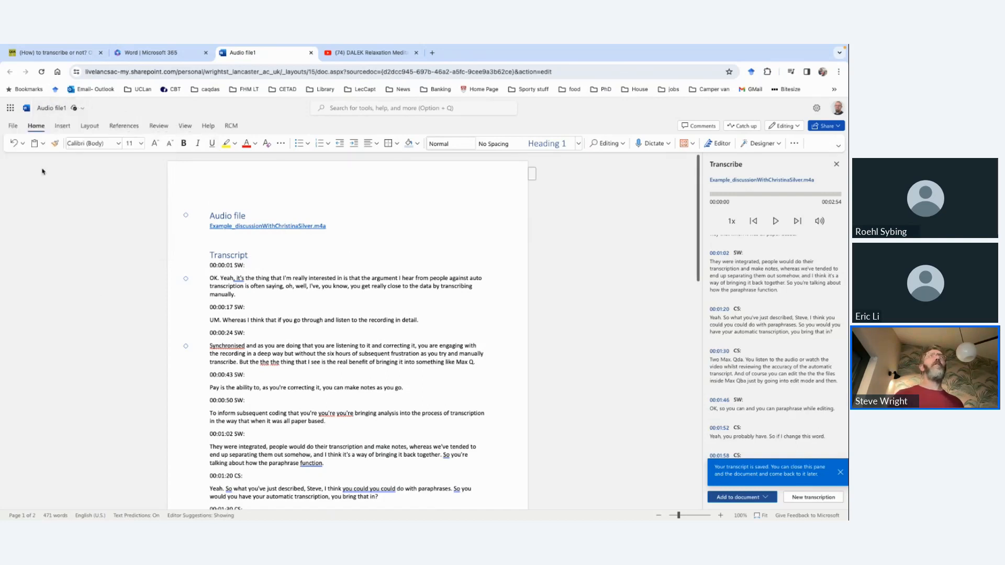
Step: Download a copy of the transcript document to the computer
click(12, 126)
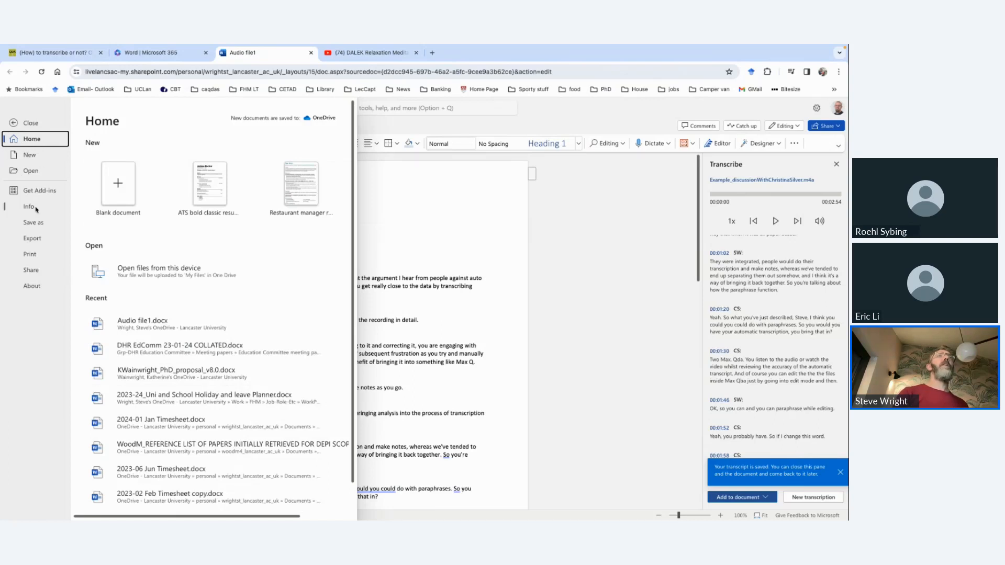
click(34, 223)
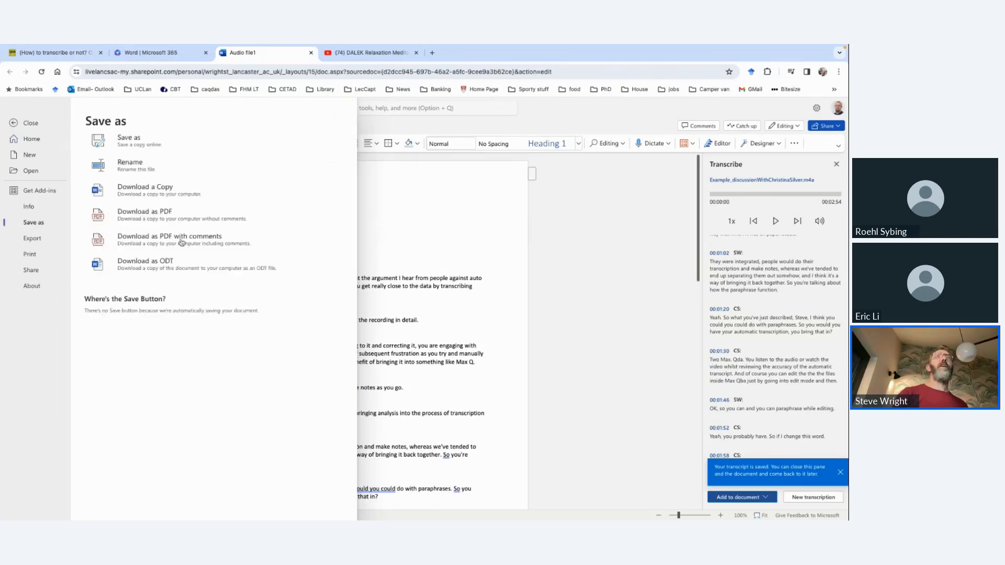
click(167, 187)
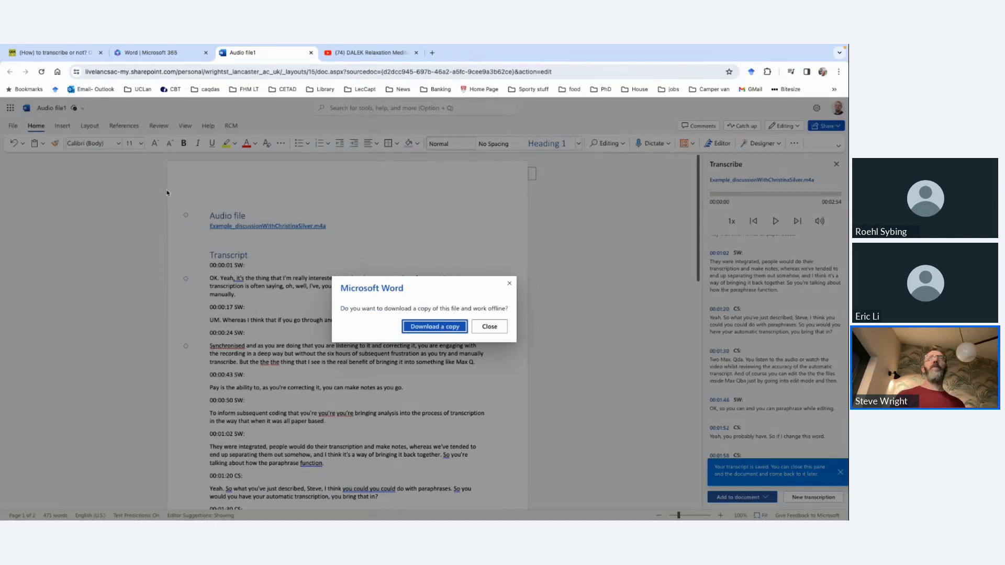
click(407, 330)
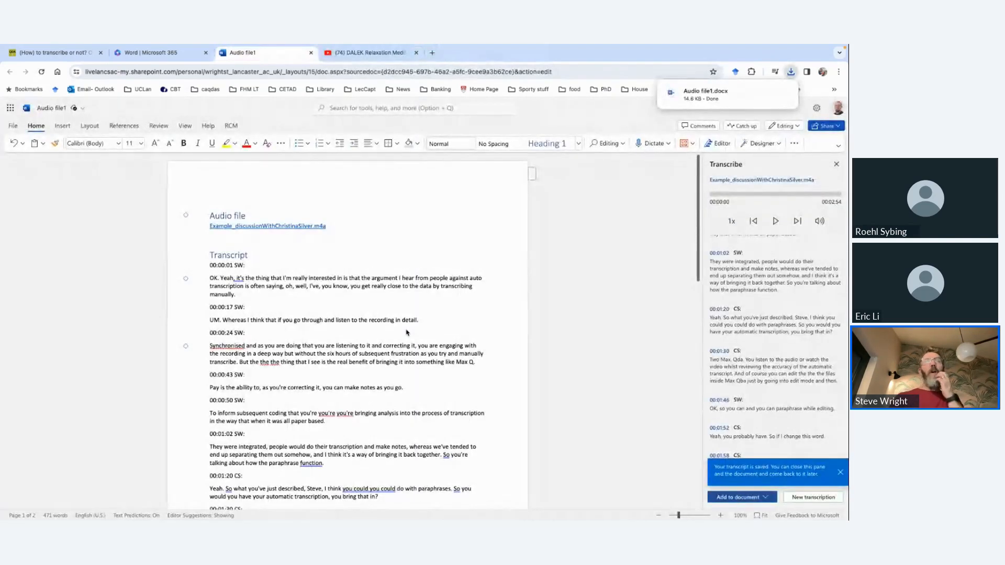
Step: Switch to ATLAS.ti and add the example discussion .m4a recording from the Downloads folder to the project
key(ctrl+Right)
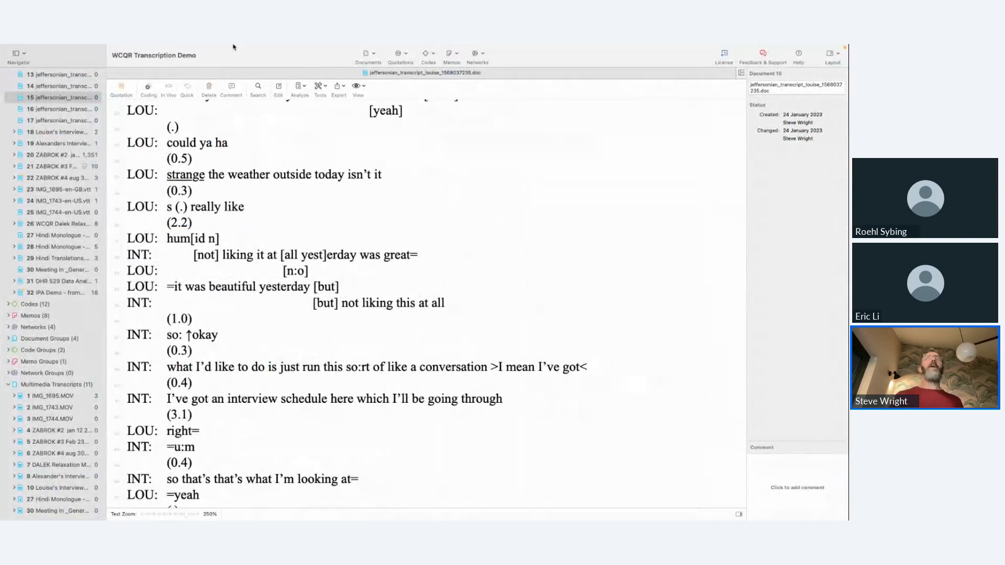
click(72, 50)
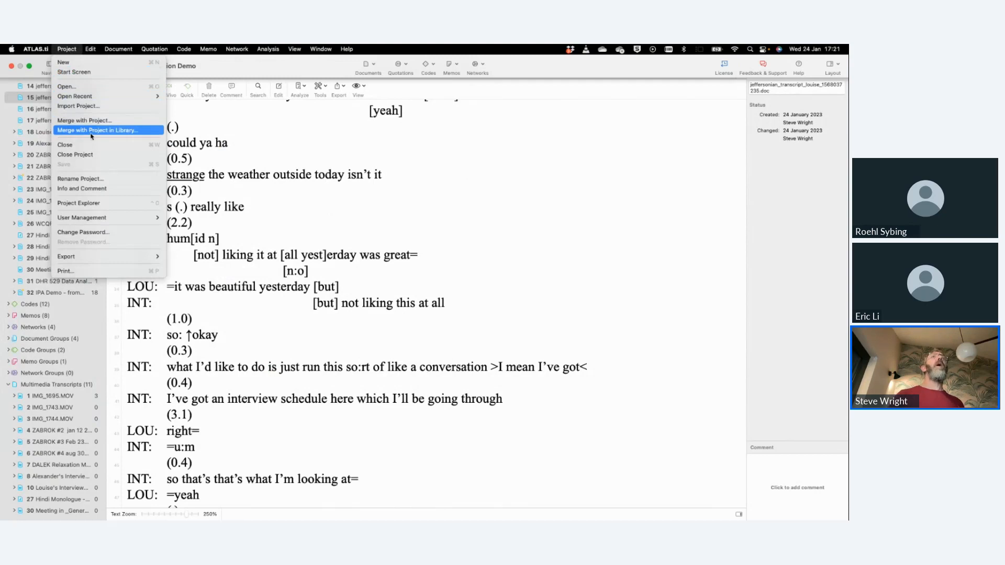
mouse_move(119, 49)
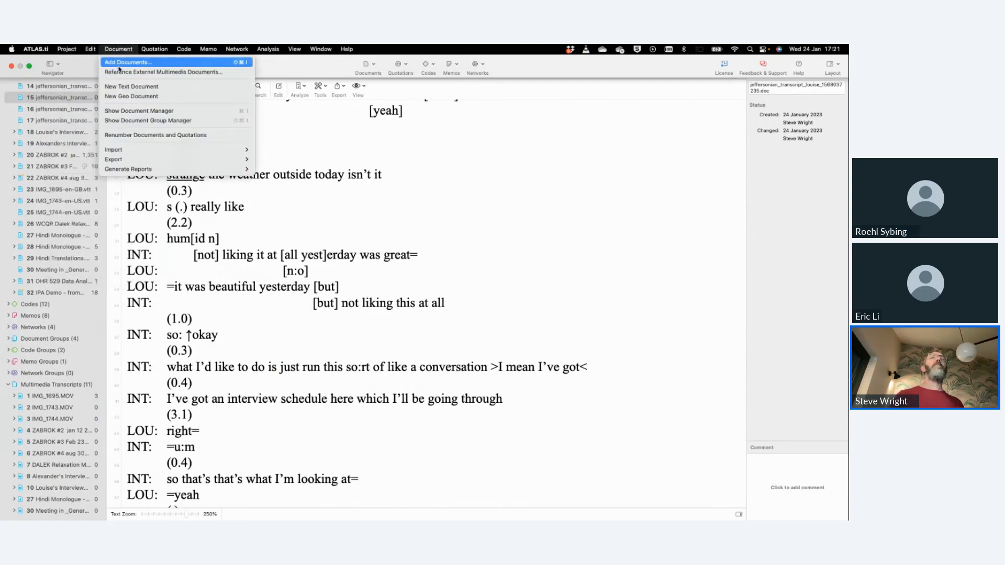
click(119, 63)
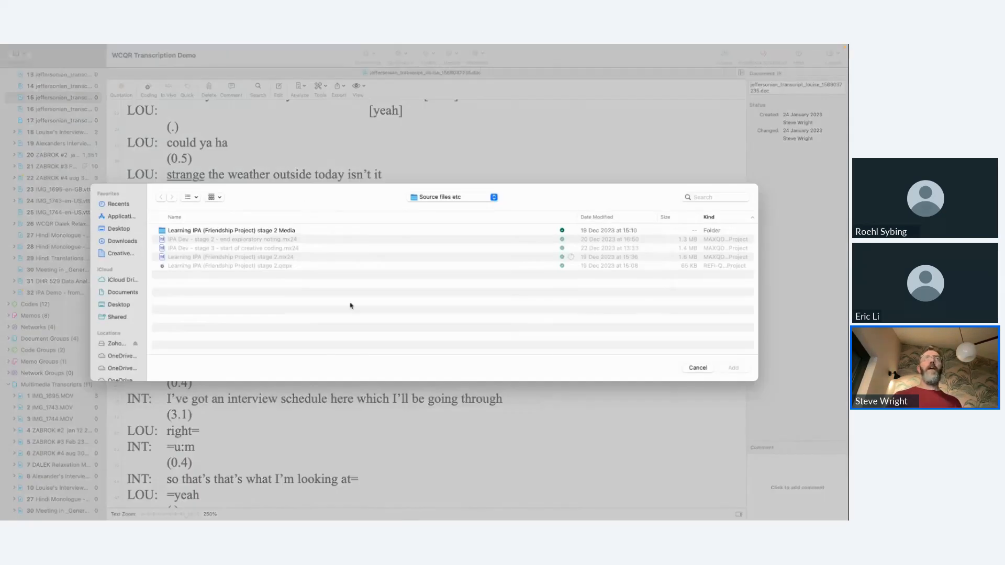
click(126, 242)
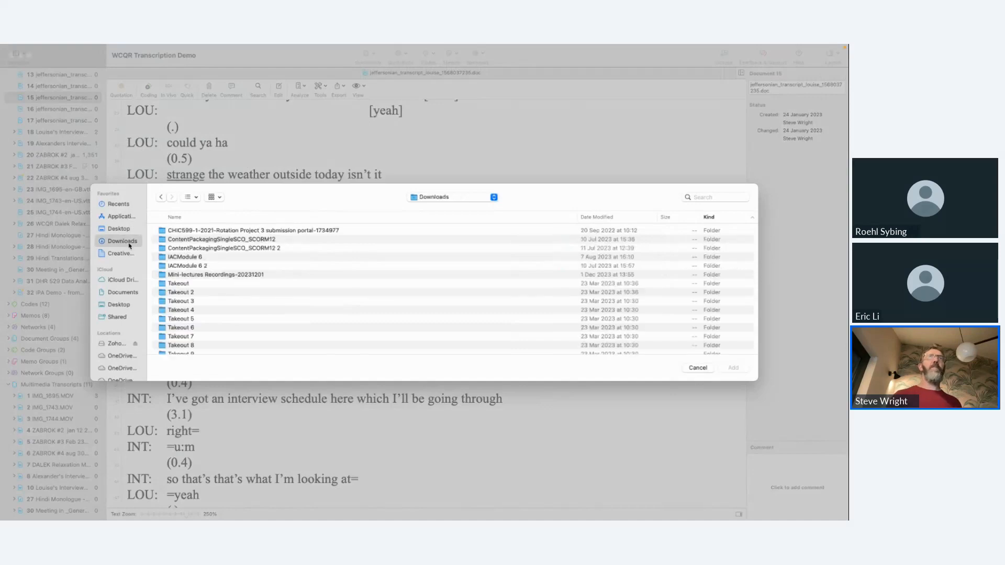
scroll(227, 287, down, 15)
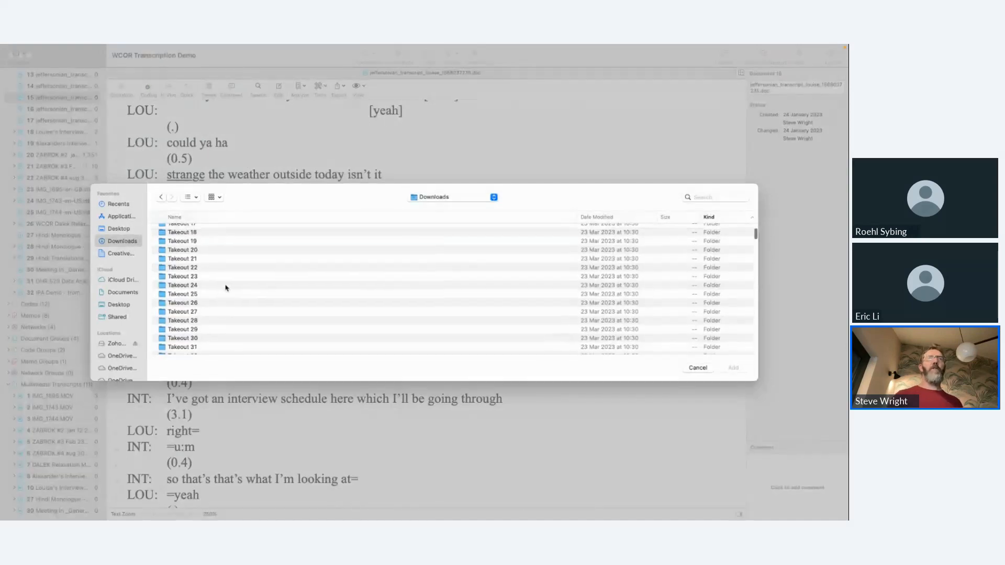
scroll(226, 288, down, 3)
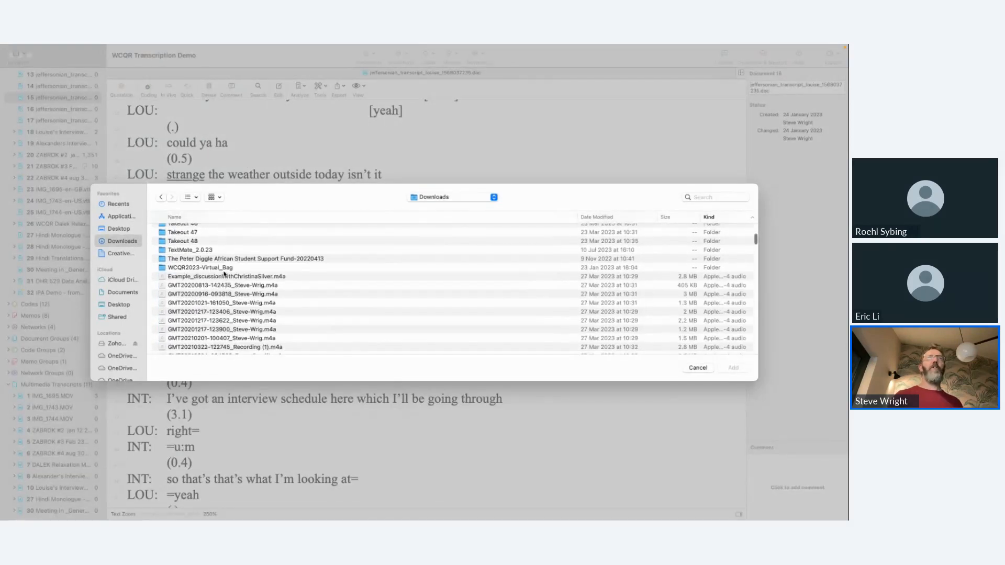
click(221, 277)
double_click(220, 278)
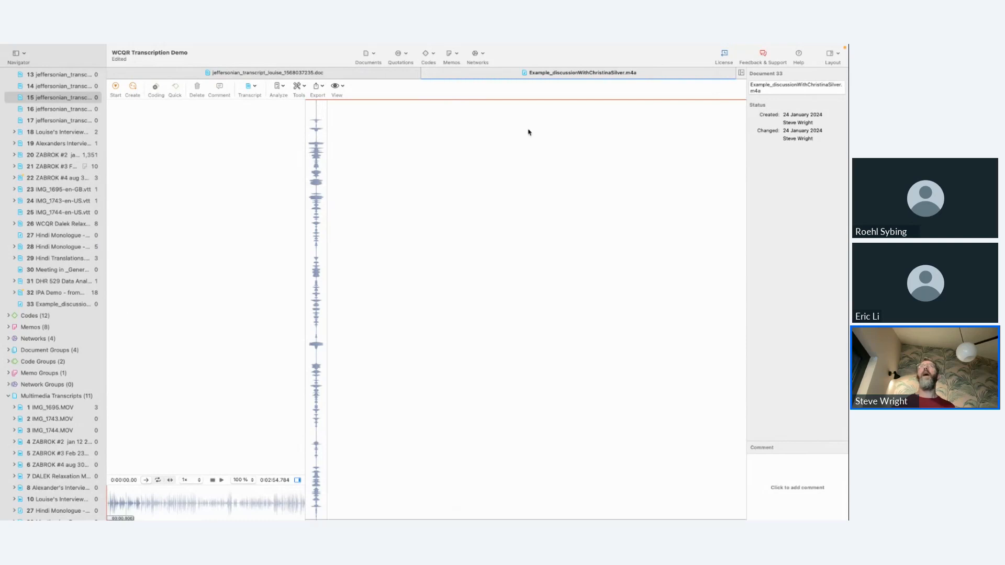
Step: Import Audio file1.docx from Downloads as the transcript of the example discussion recording, sorting the files by date modified to find it
click(253, 87)
click(256, 98)
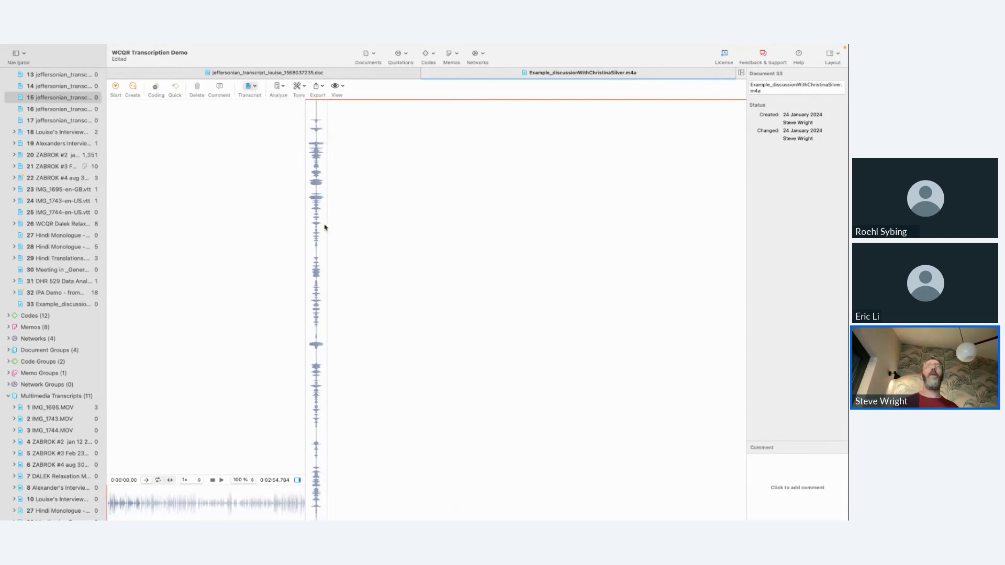
click(395, 244)
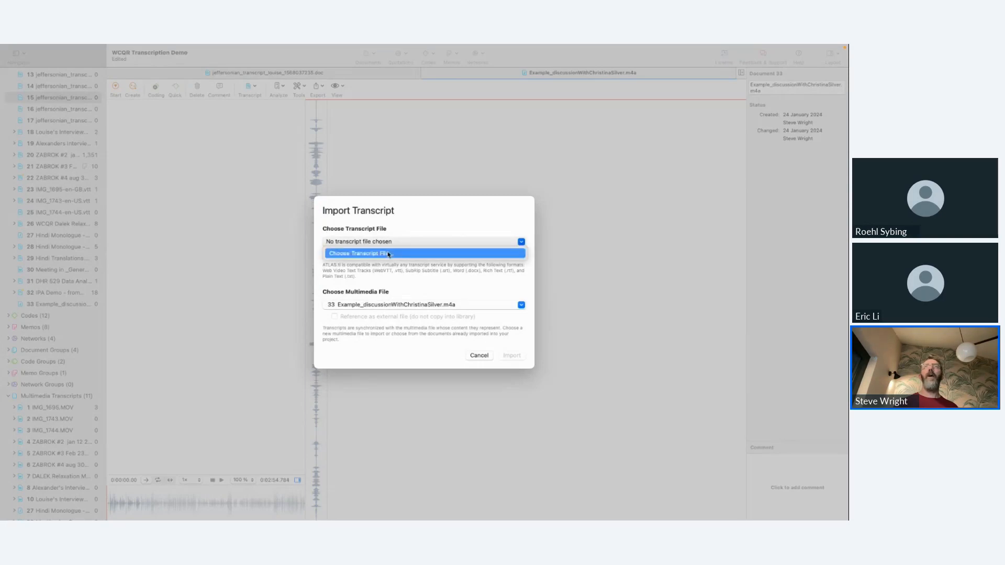
click(388, 253)
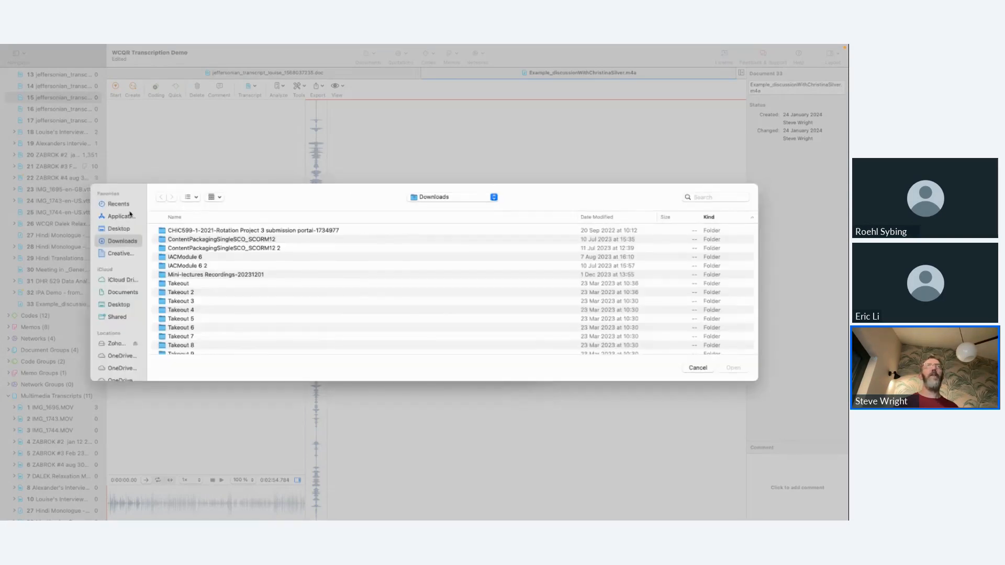
click(591, 217)
click(261, 230)
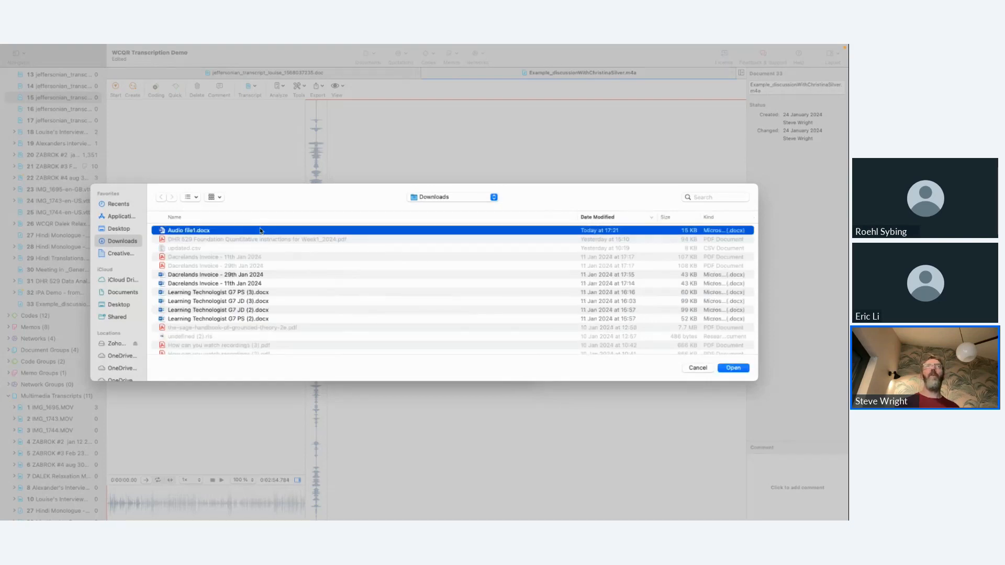
double_click(260, 230)
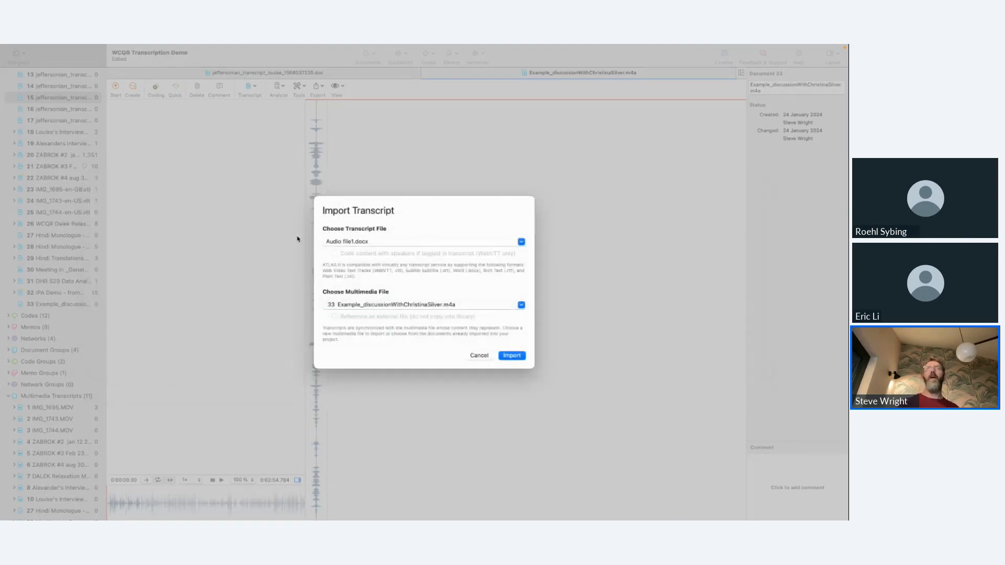
click(515, 356)
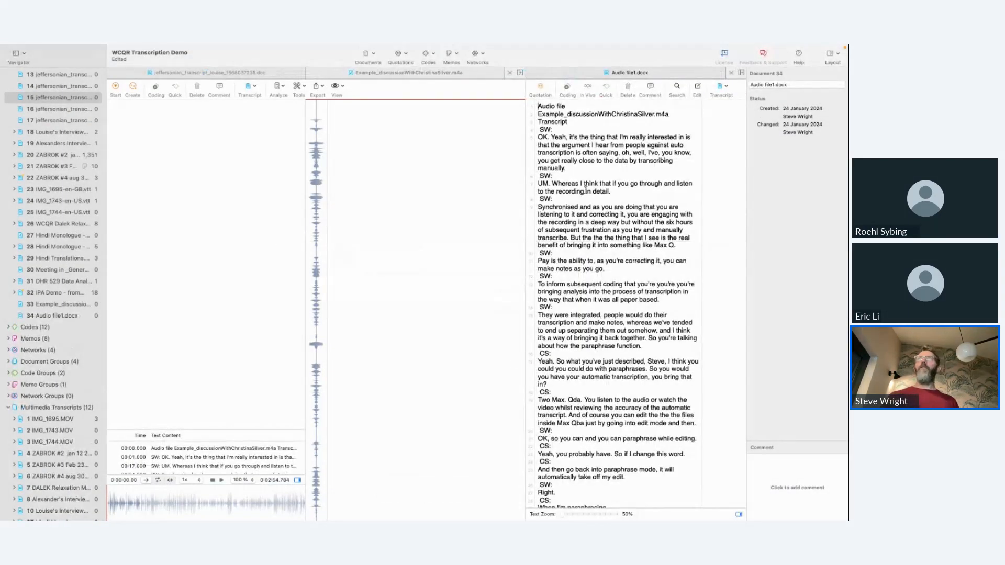
Step: Play the recording from the first SW: passage to check that the transcript follows the audio
click(578, 160)
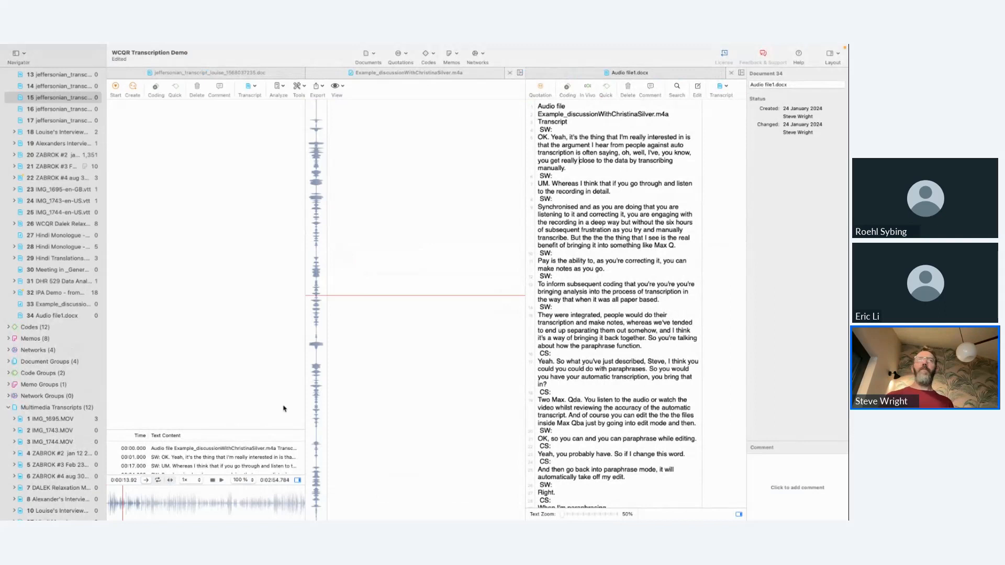
click(221, 481)
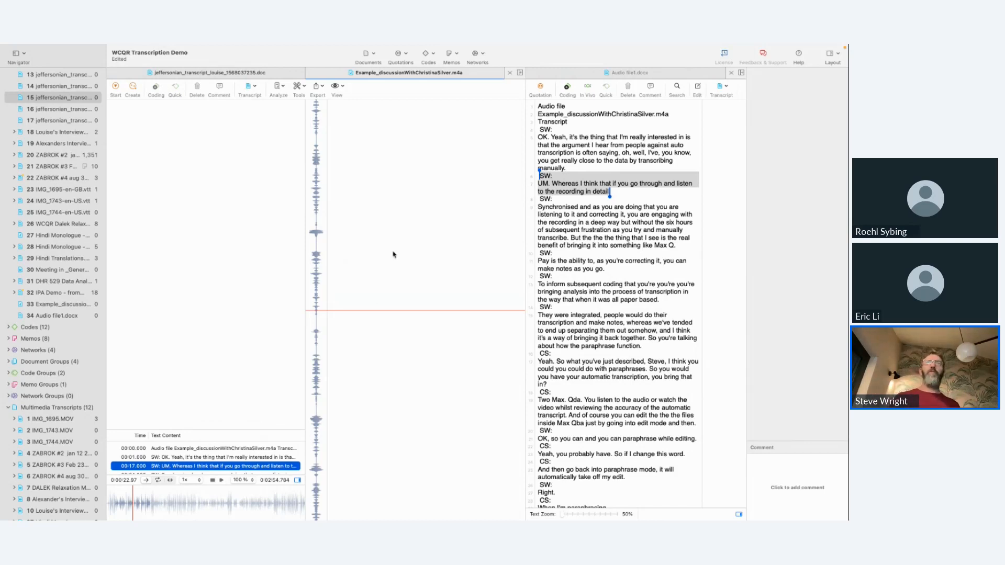
Step: Switch back to Word online, open the 00:01:02 transcript section for editing, and briefly play the recording
key(ctrl+Left)
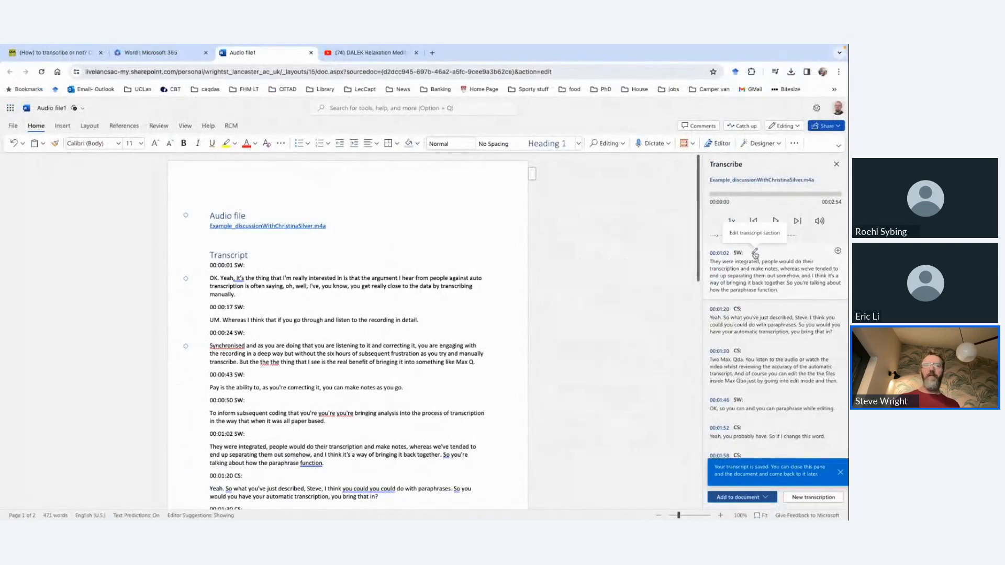
click(755, 254)
click(802, 304)
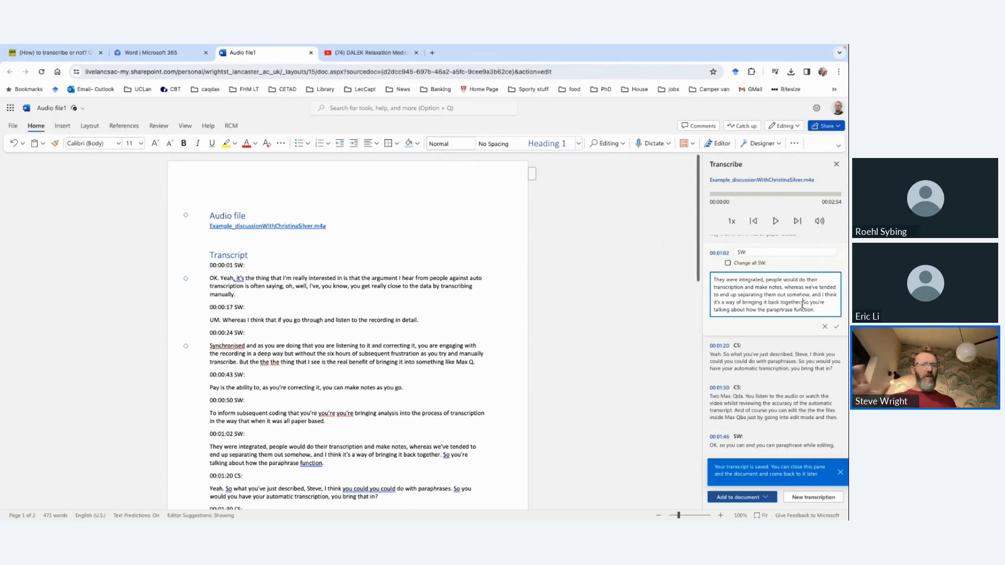
click(777, 223)
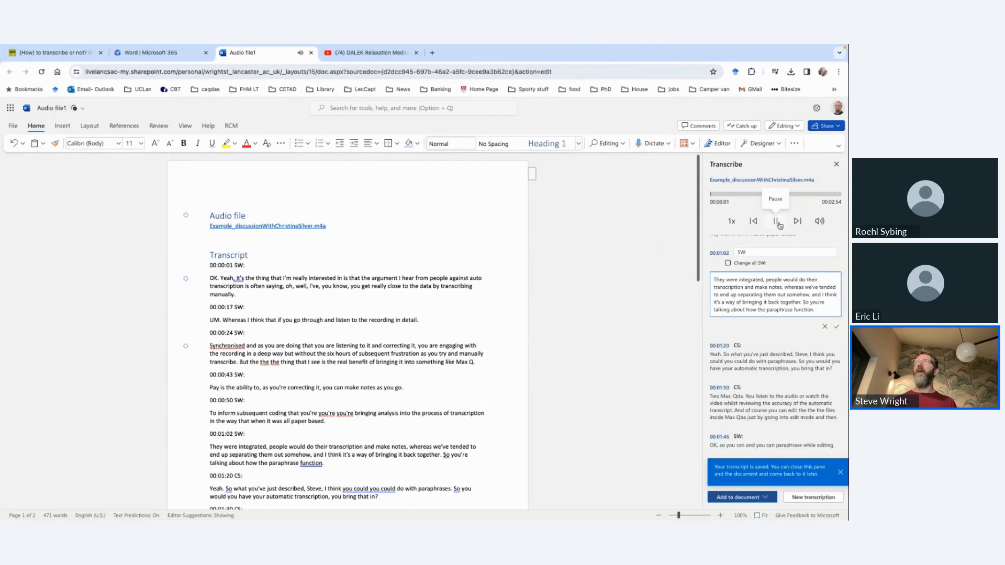
click(779, 225)
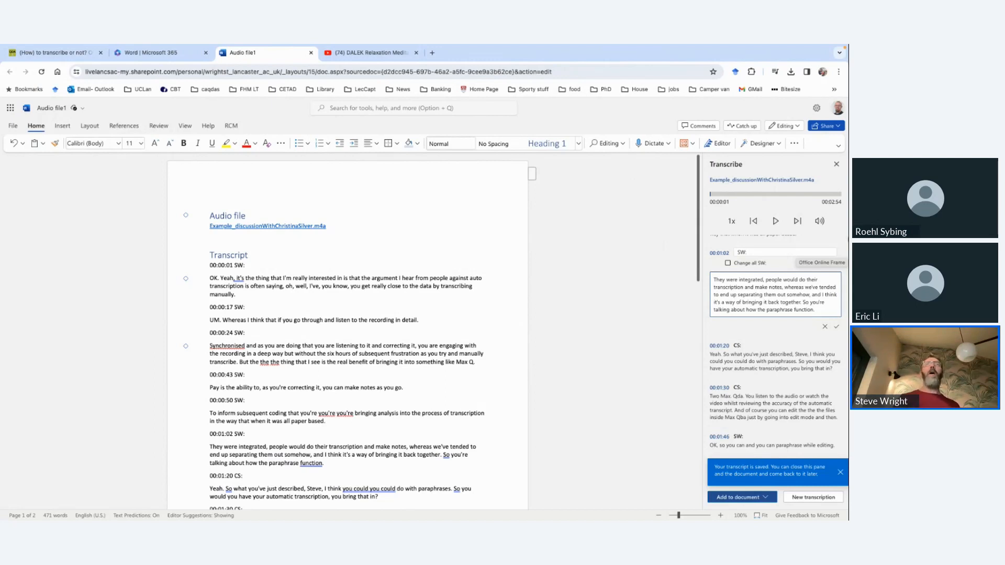
Step: Return to ATLAS.ti, play the "Synchronised" passage at 0.75x speed, and jump ahead in the recording to about 1:39
key(super+Tab)
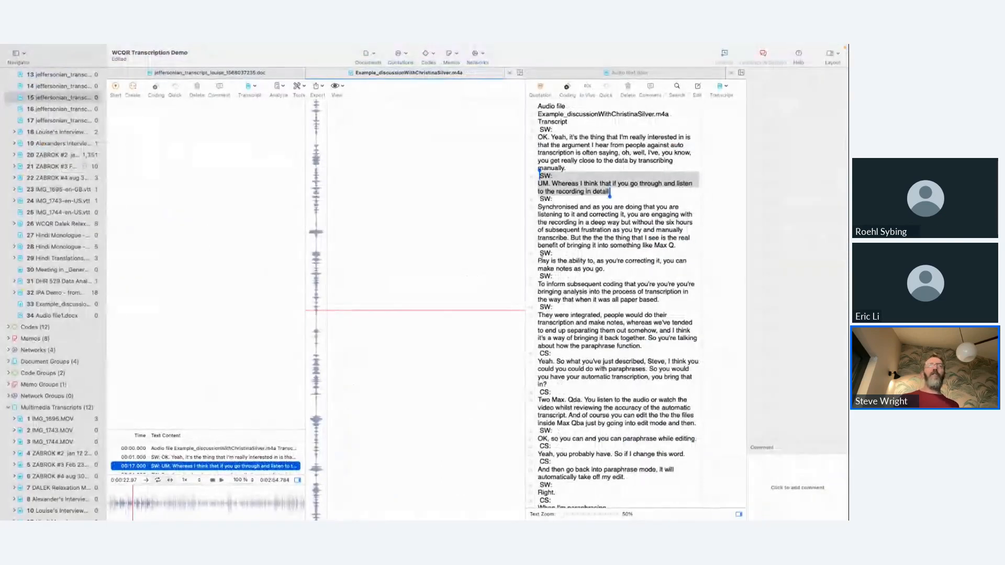
click(576, 207)
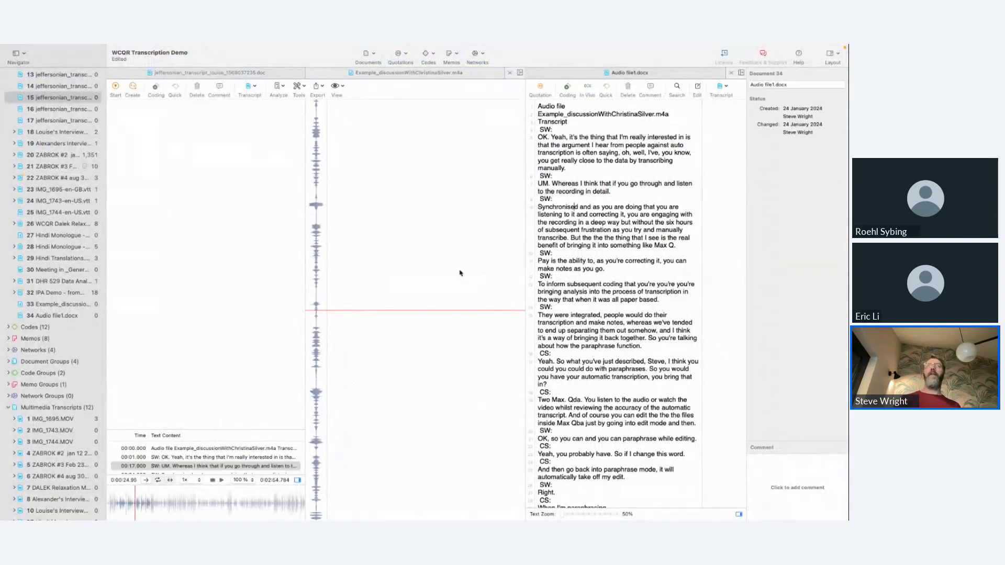
click(186, 480)
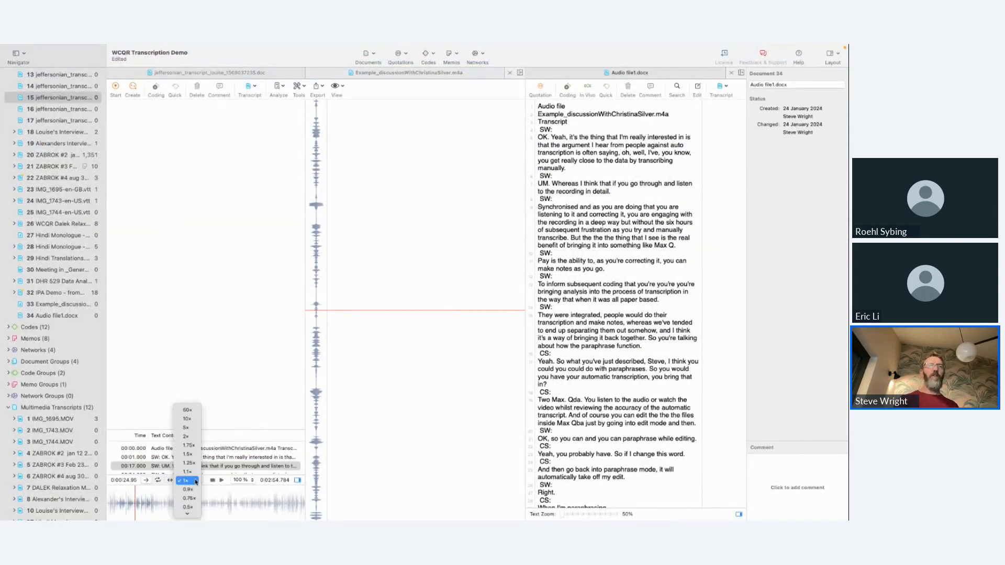
click(194, 500)
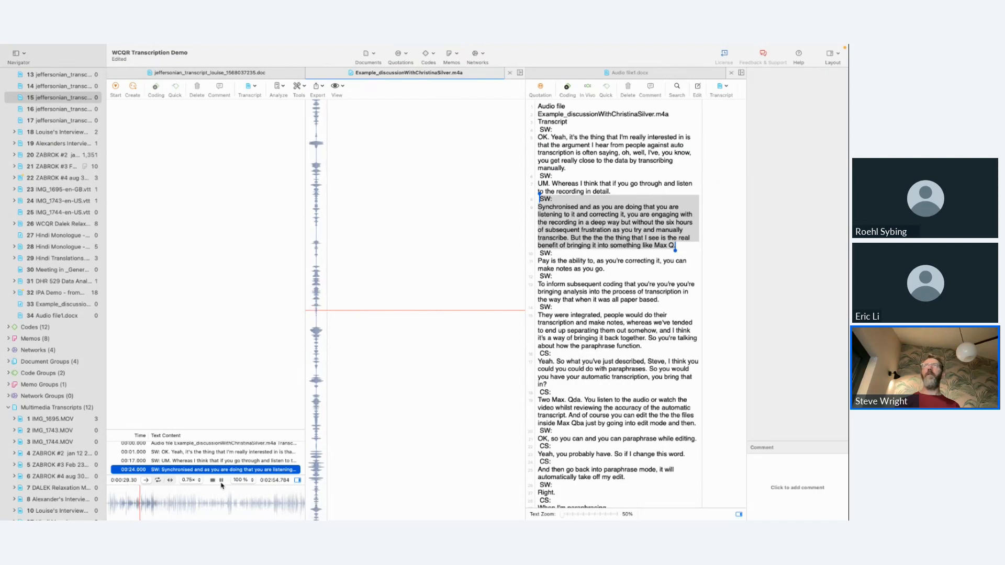
click(221, 482)
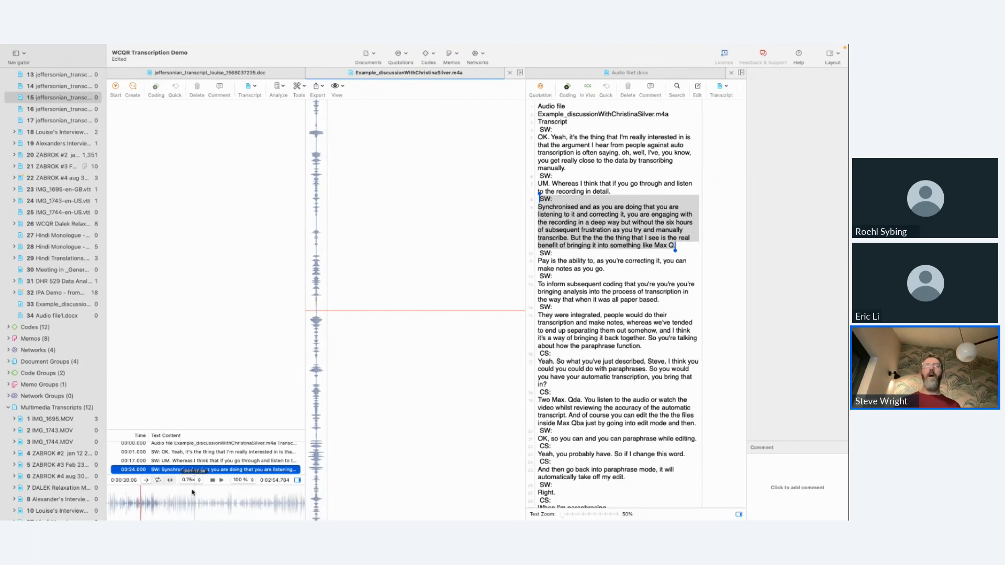
click(169, 500)
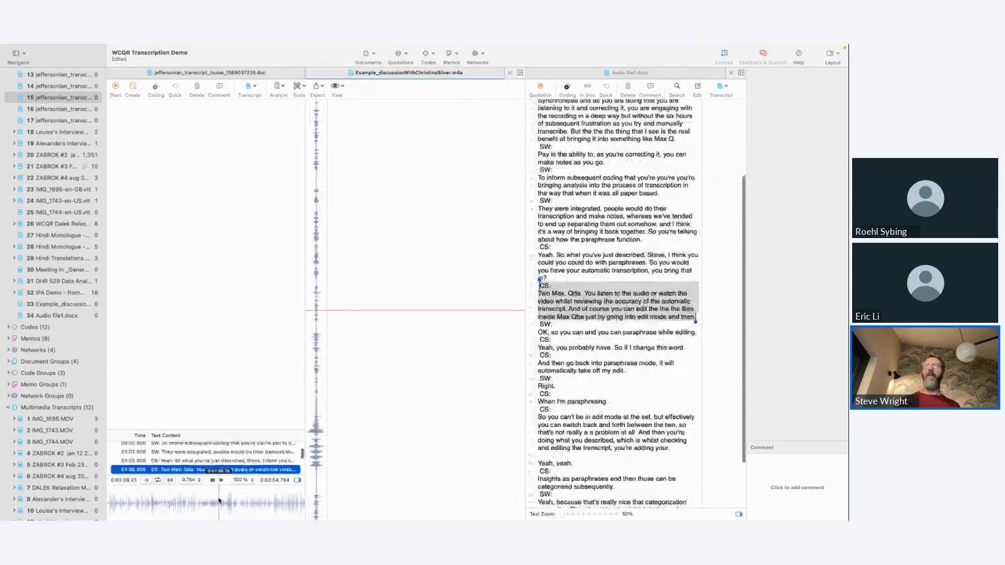
click(219, 501)
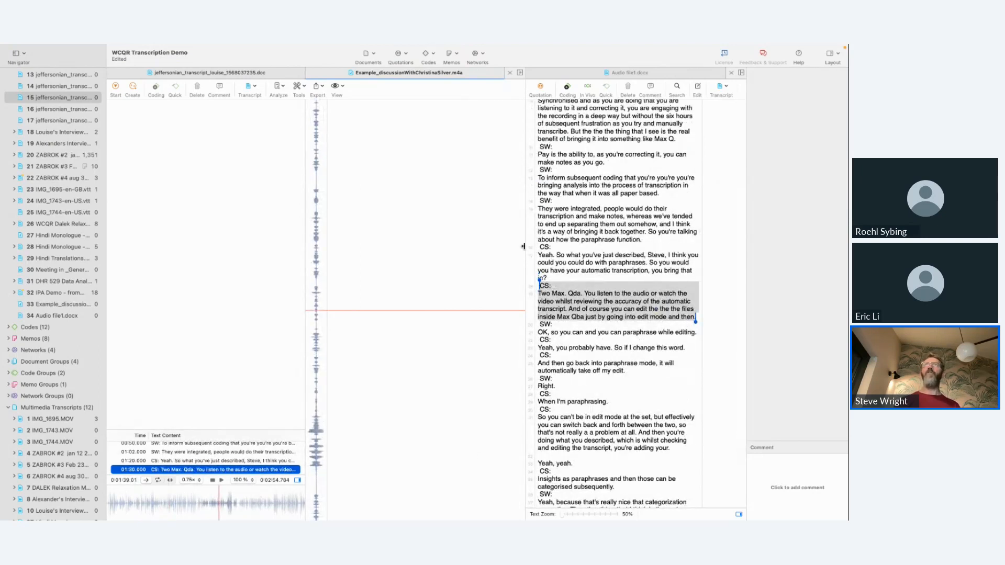
Step: Widen the transcript pane and its text column beside the recording, and return to the start of the transcript
drag(523, 246, 407, 256)
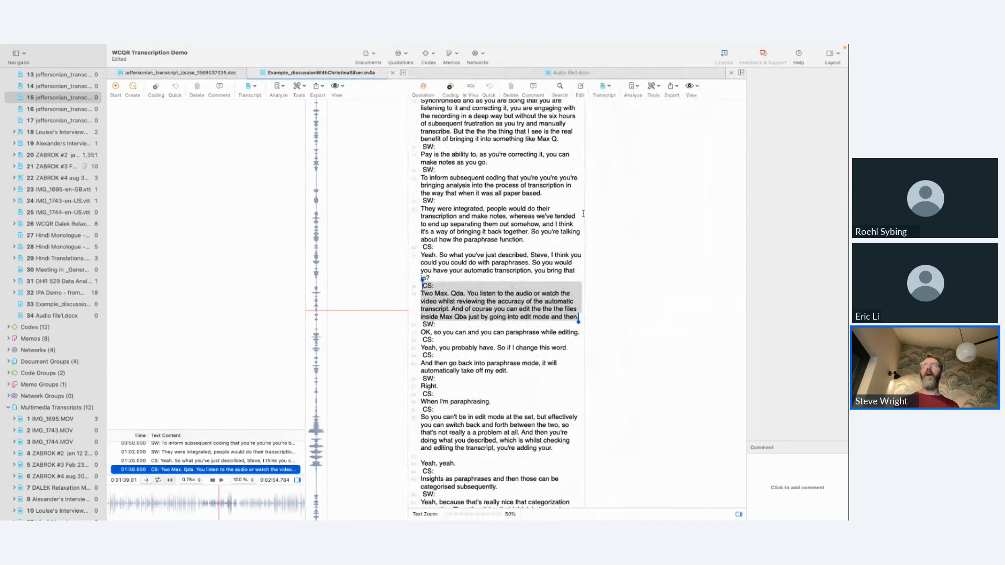
drag(584, 214, 663, 241)
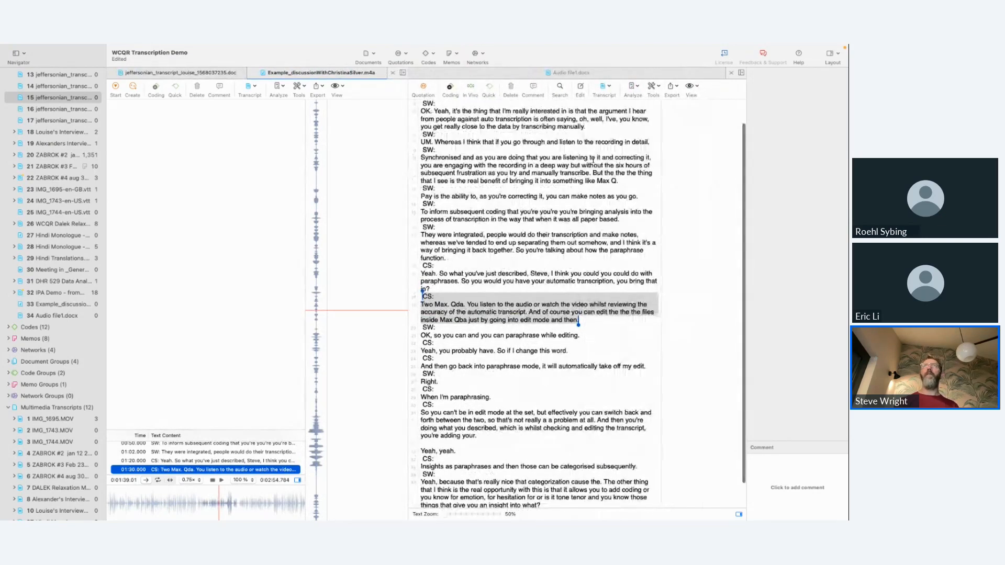
scroll(593, 158, up, 2)
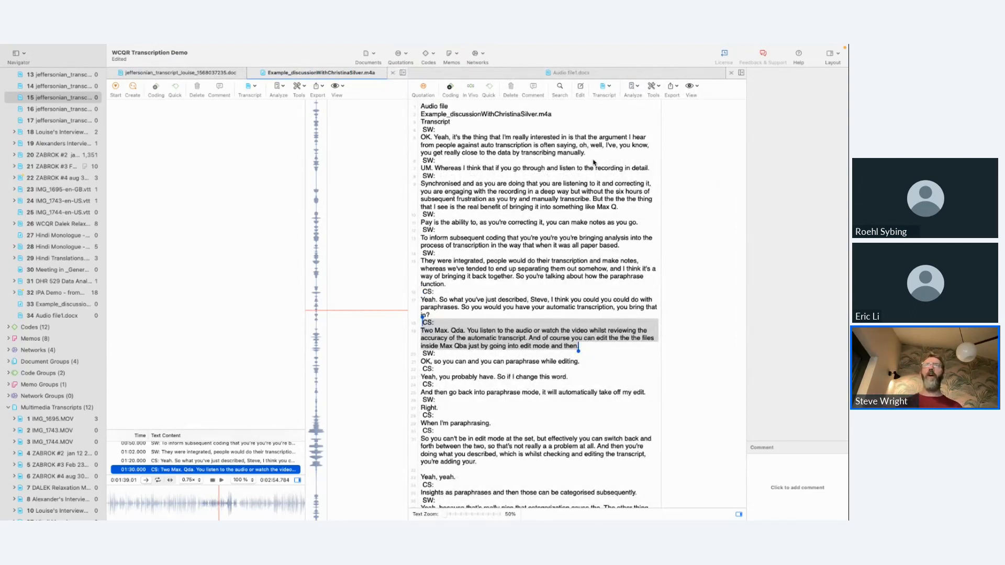
Step: Play the recording briefly from the CS: passage beginning "So you can't be in edit mode"
click(479, 435)
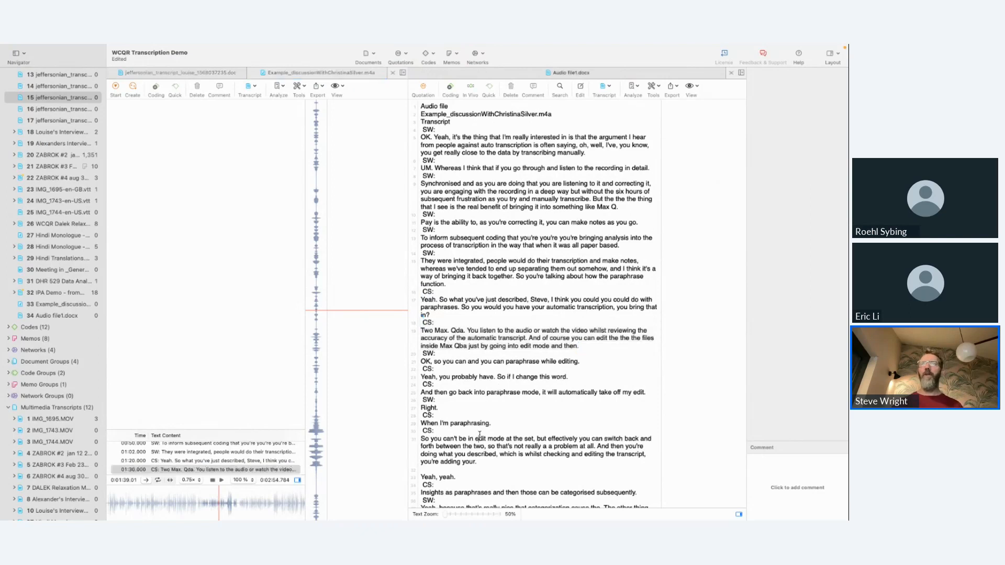
scroll(479, 435, down, 3)
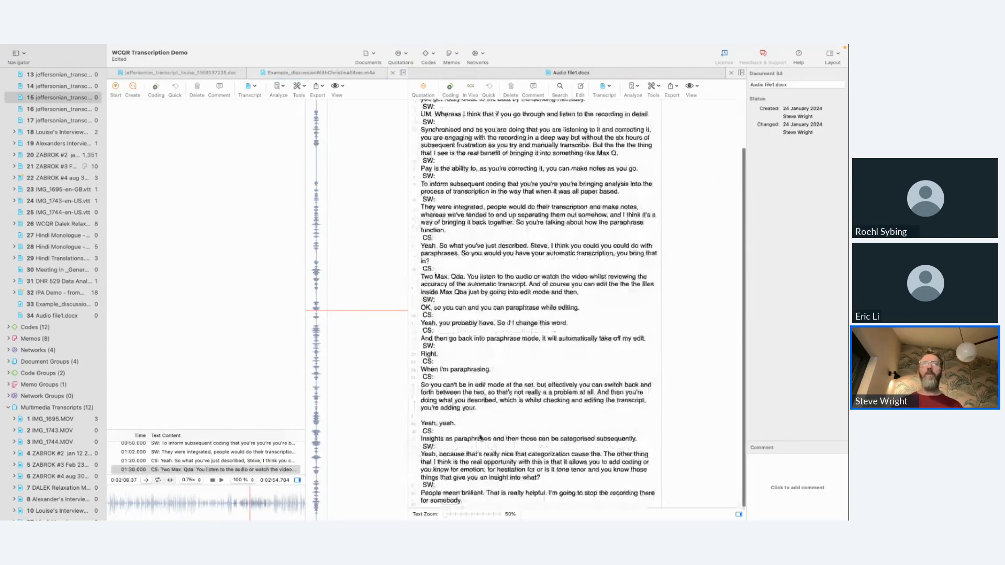
click(222, 482)
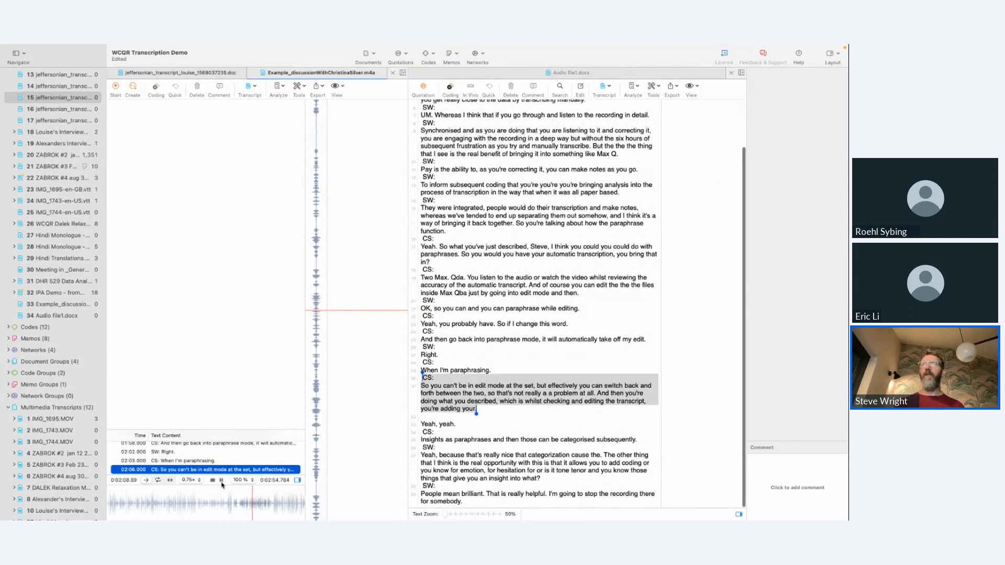
click(222, 482)
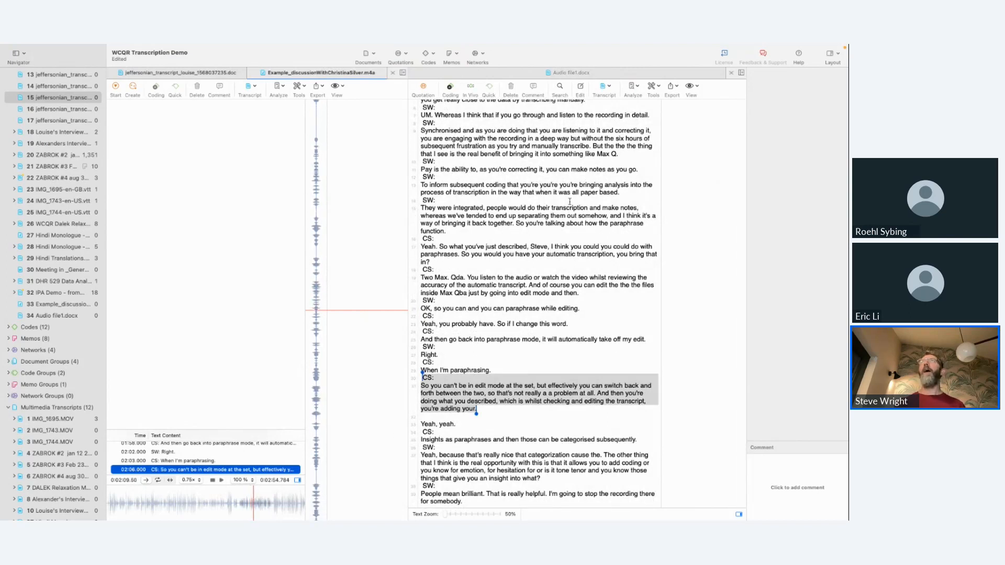
Step: Correct "set" to "sa-" in the CS passage beginning "So you can't be in edit mode" and leave edit mode
click(579, 89)
click(537, 403)
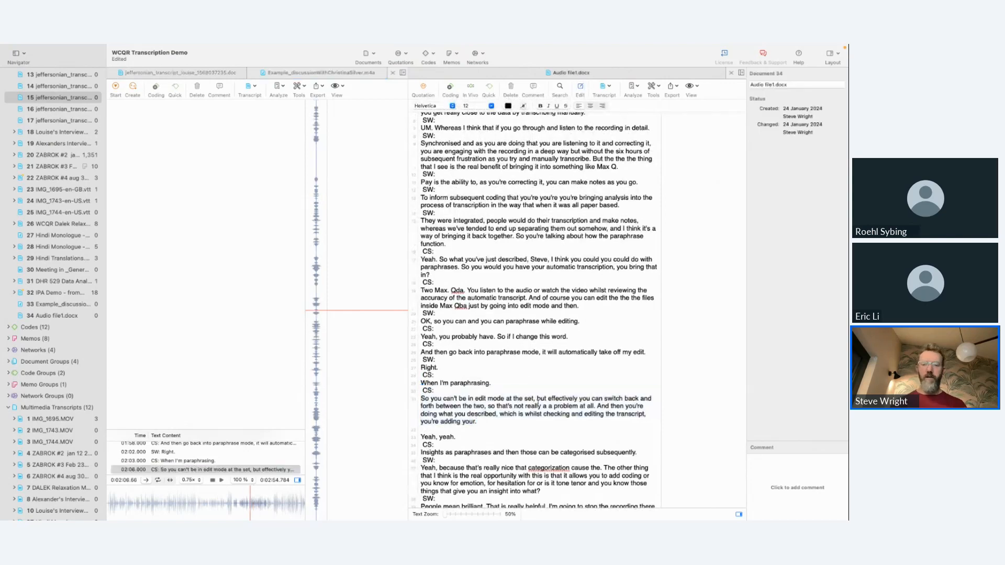
key(BackSpace)
key(BackSpace)
text(a-)
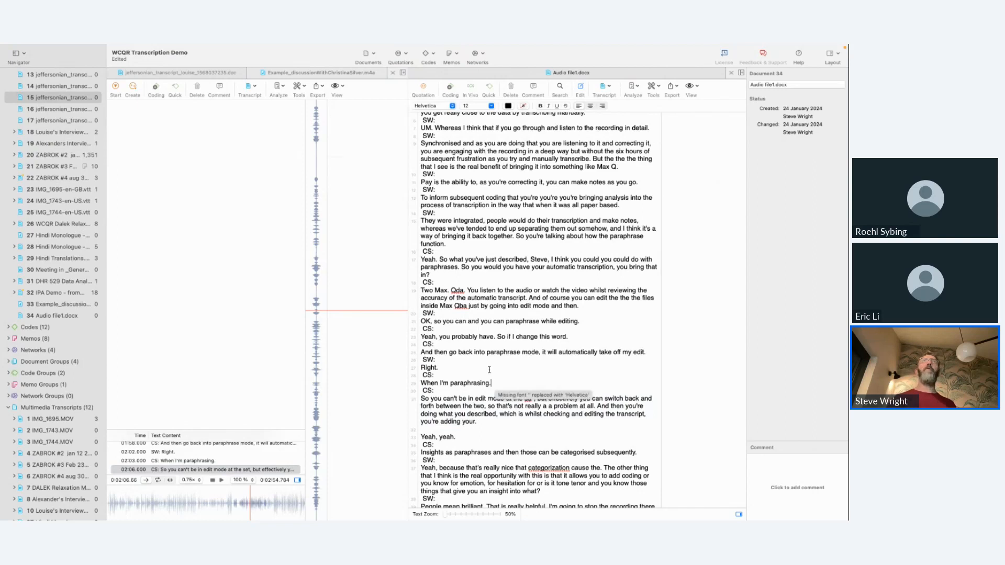
click(579, 90)
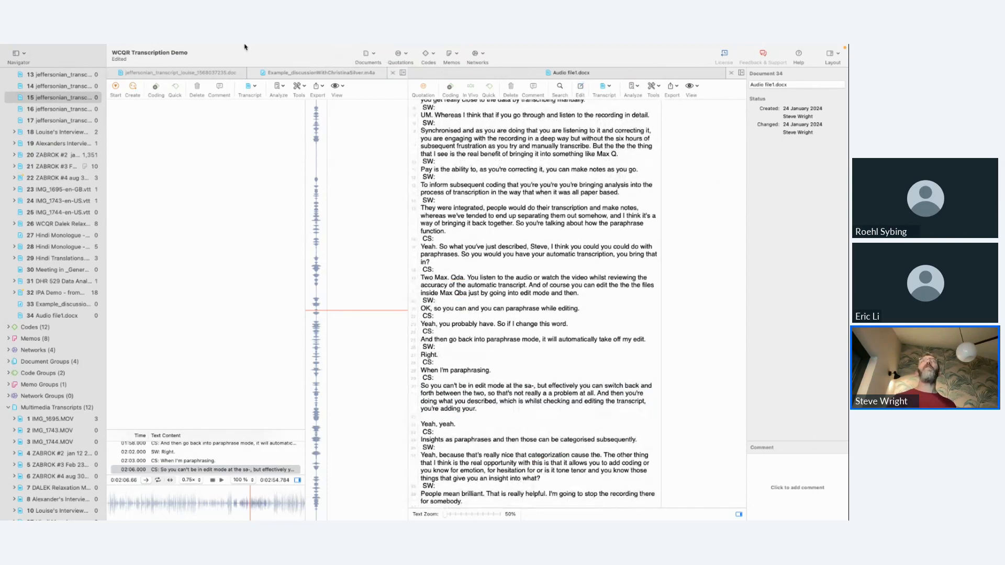
Step: Run Focus Group Coding on Audio file1.docx with Pattern 1, coding the CS and SW matches with their suggested codes
mouse_move(244, 45)
click(148, 50)
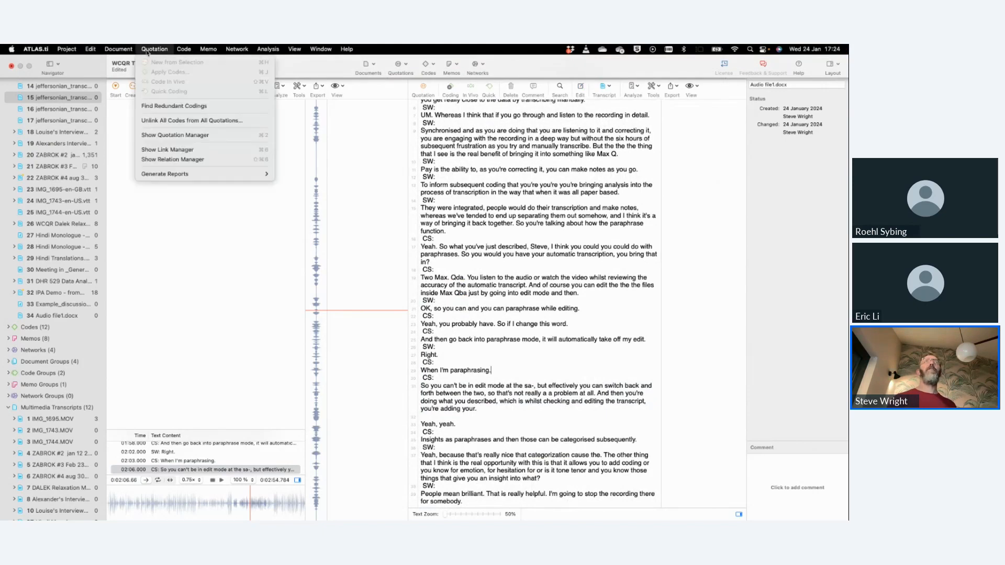
mouse_move(183, 49)
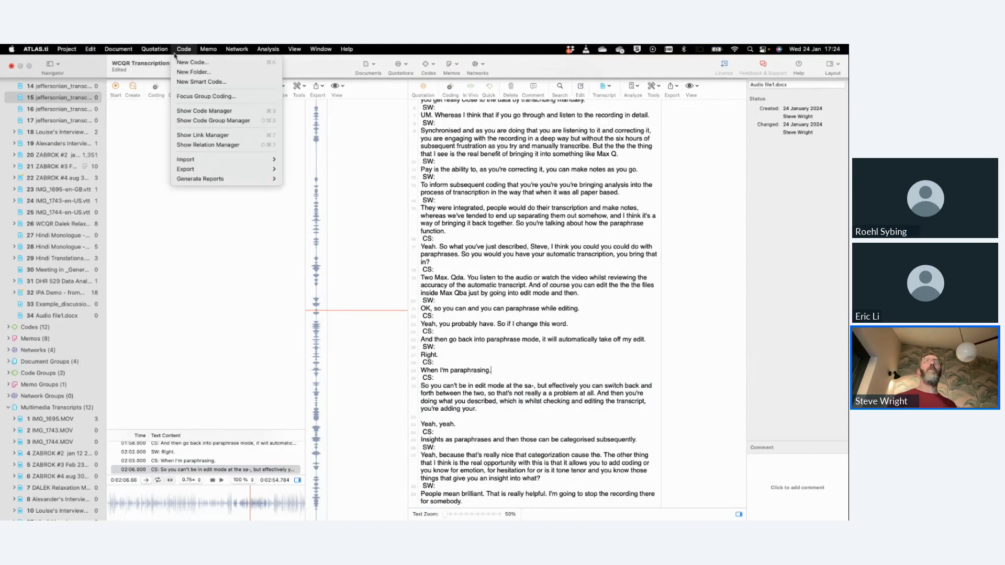
click(196, 96)
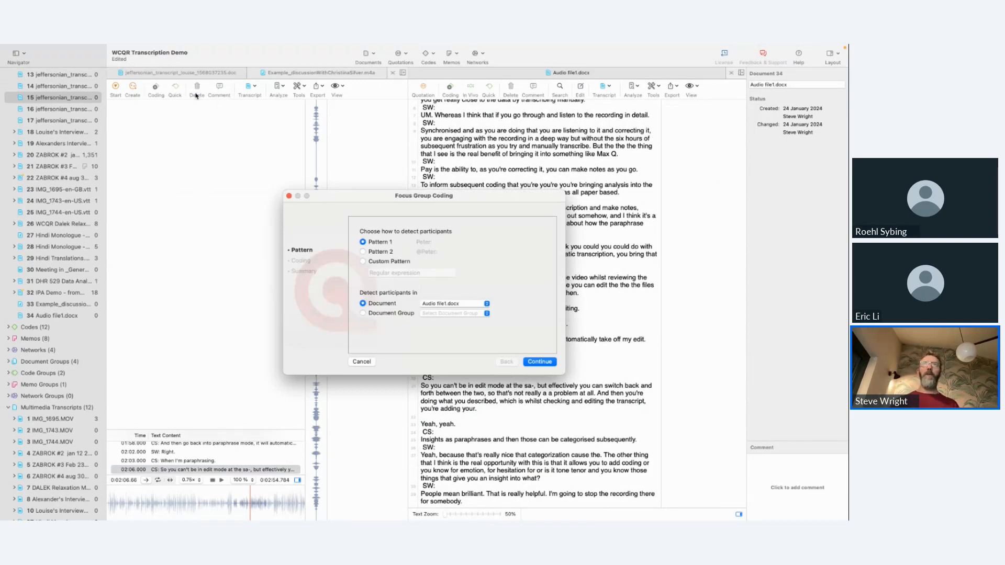
click(539, 361)
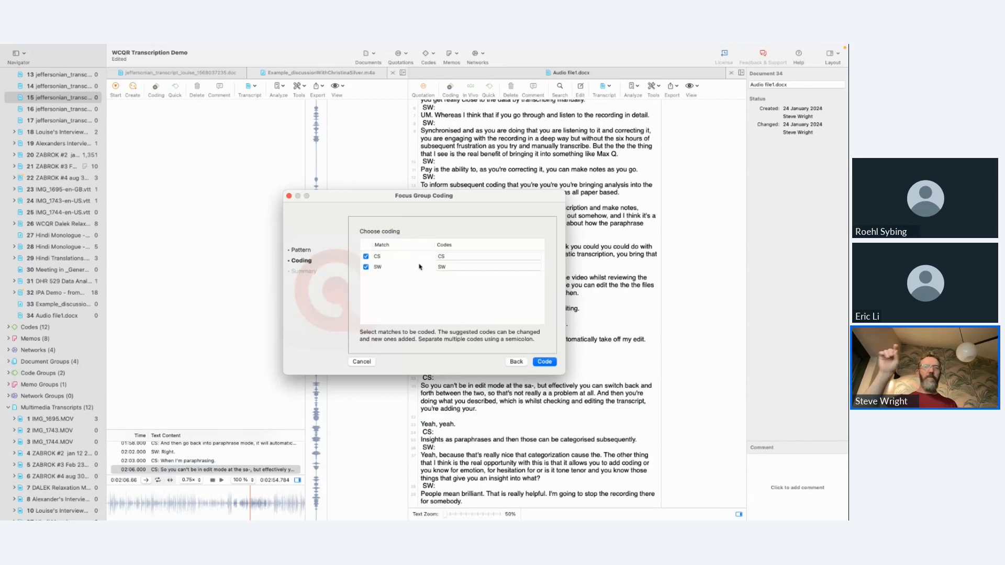
click(547, 362)
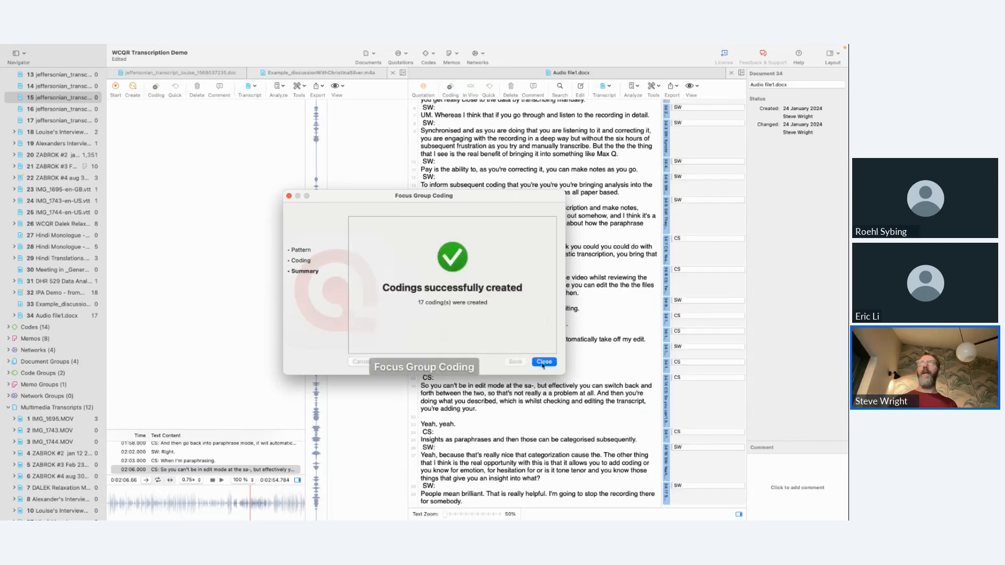
click(543, 361)
Step: Select the first SW quotation at the start of the transcript and play the recording briefly from its current position
scroll(483, 211, up, 2)
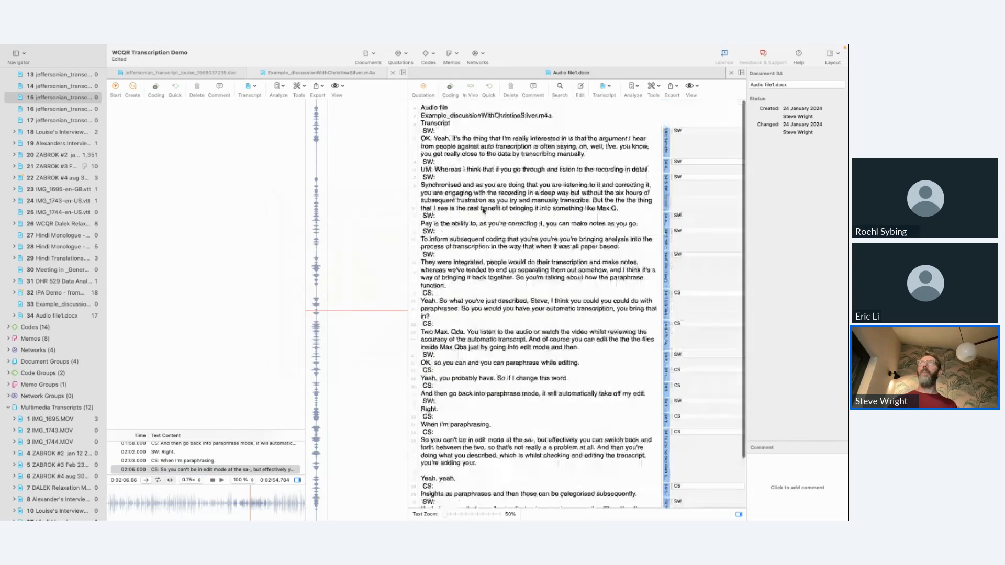
click(668, 141)
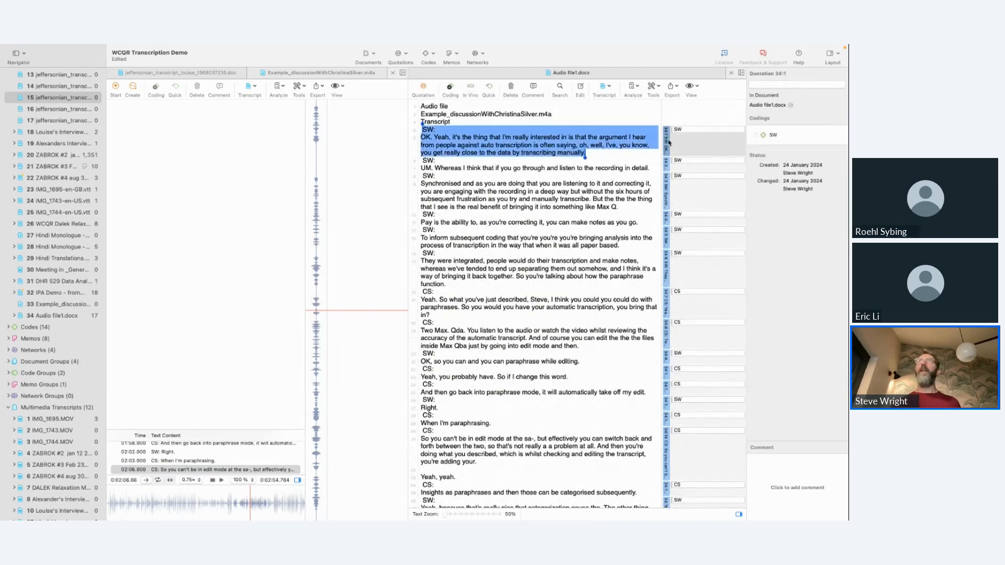
click(222, 480)
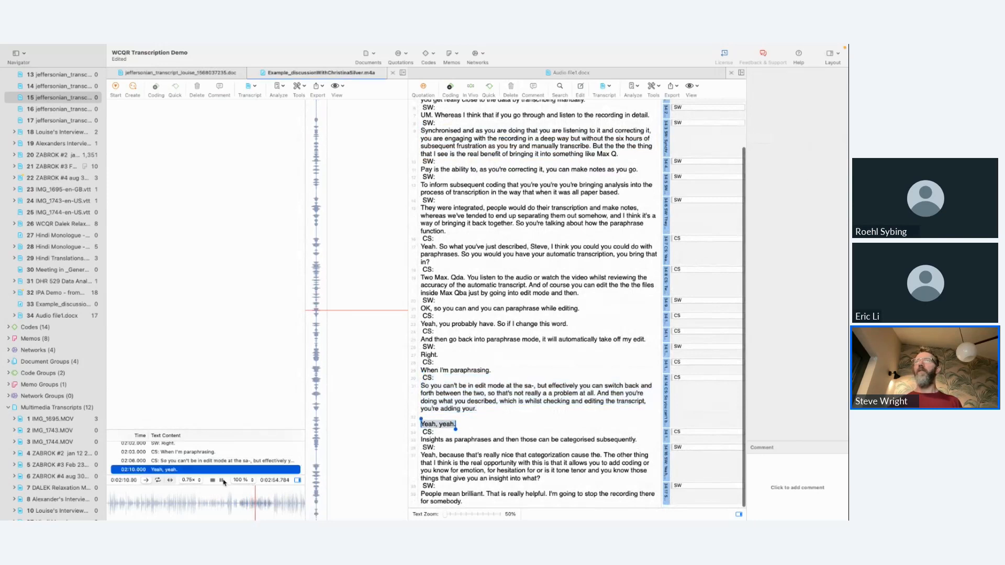
click(223, 481)
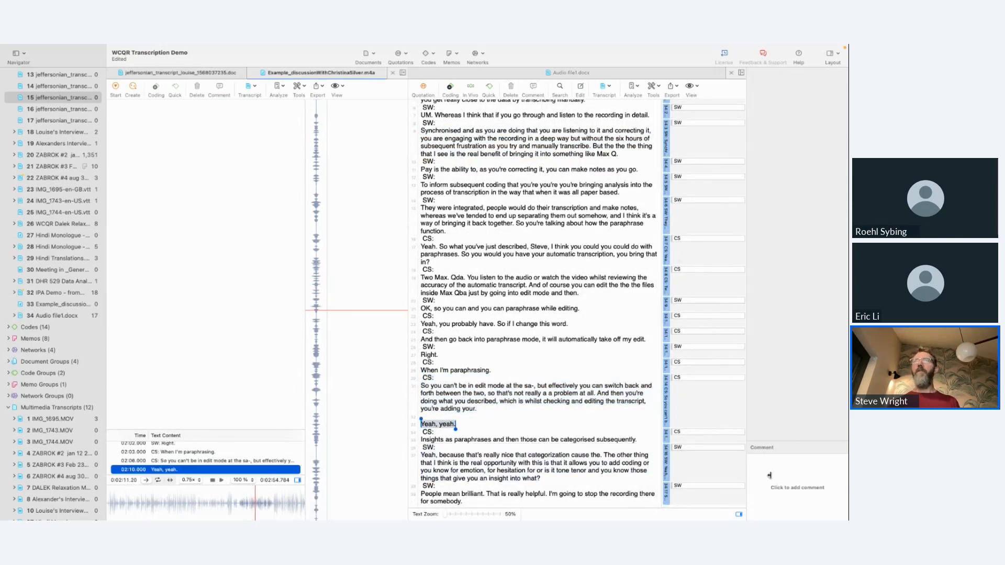
Step: Add to the CS edit-mode quotation the comment "Here we're talking about how edit mode affects this - need to considermeidation of technologies on the research process."
click(667, 389)
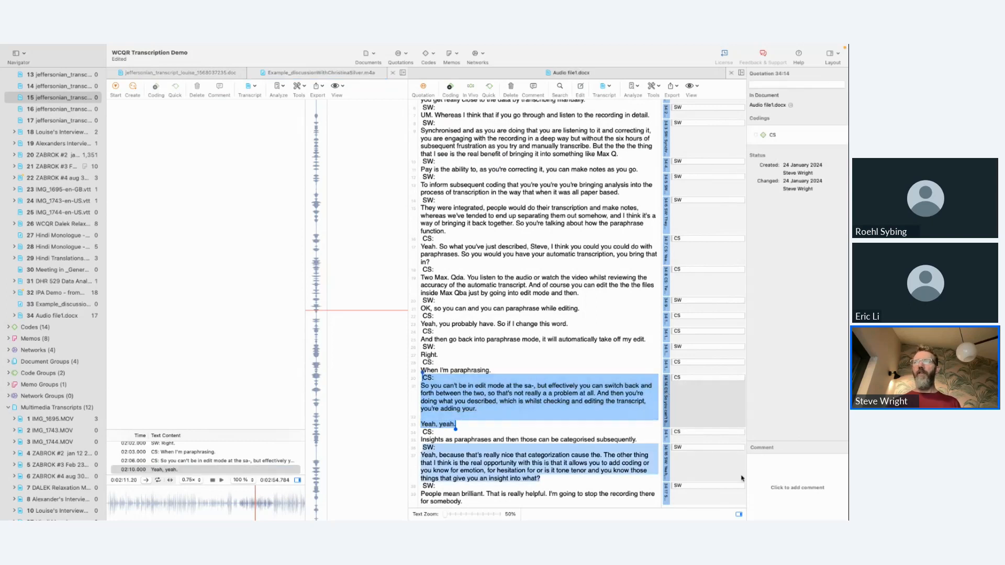
click(763, 471)
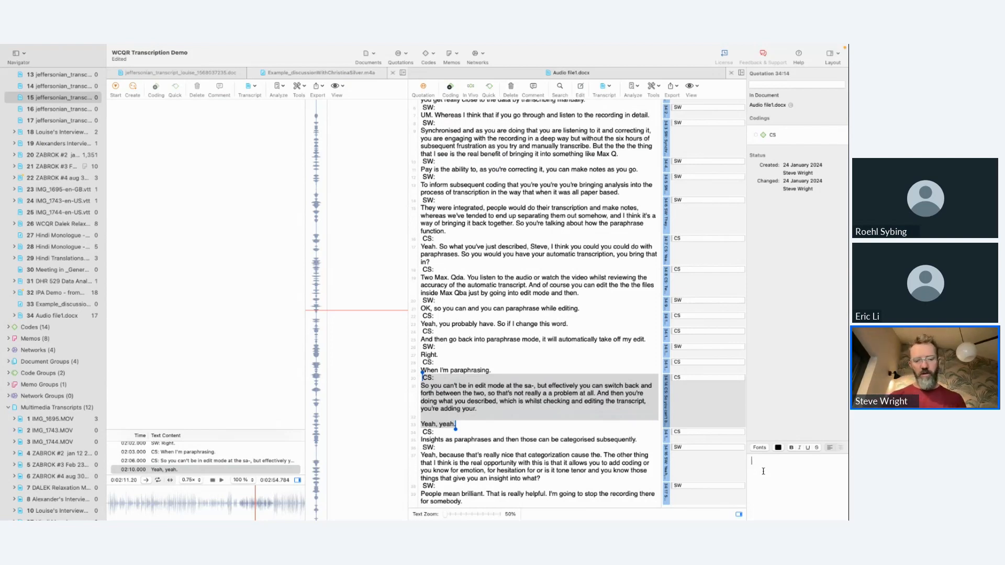
text(Here we're )
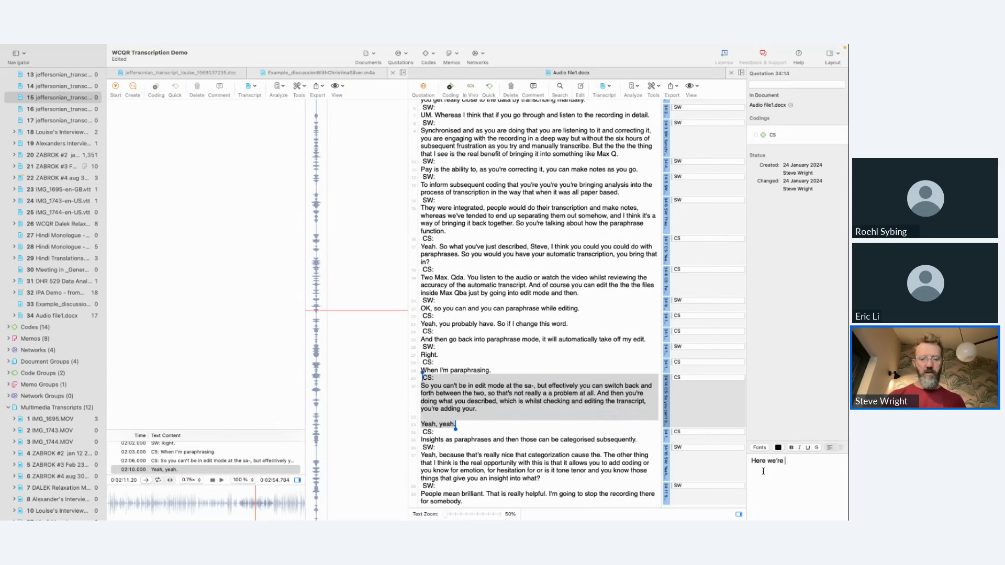
text(talking about how )
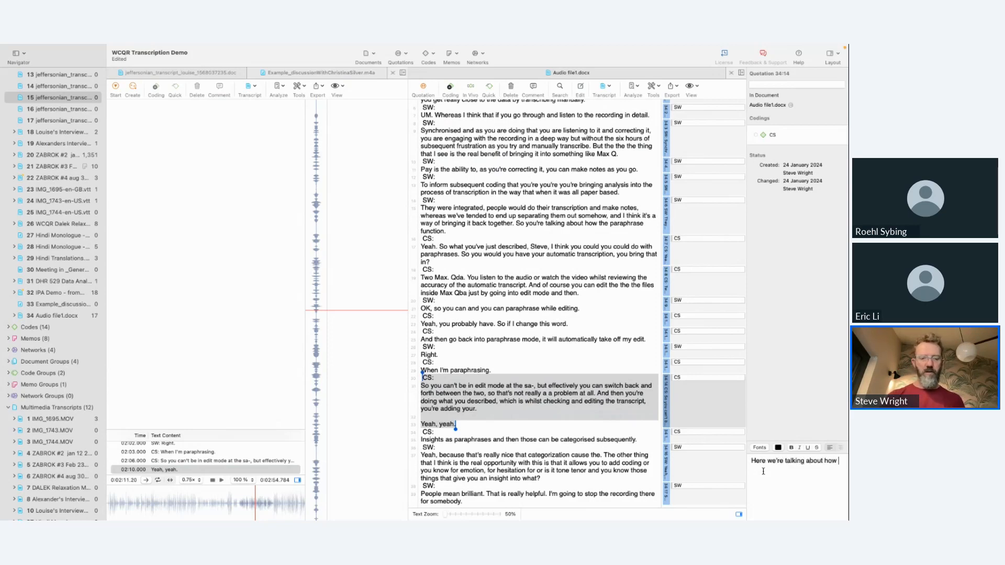
text(edit mode a)
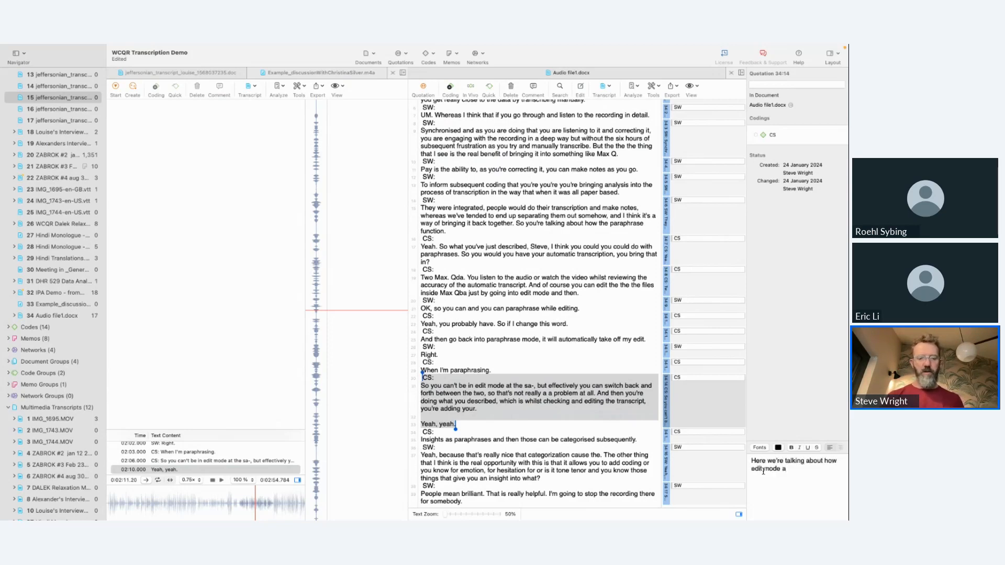
text(ffects this )
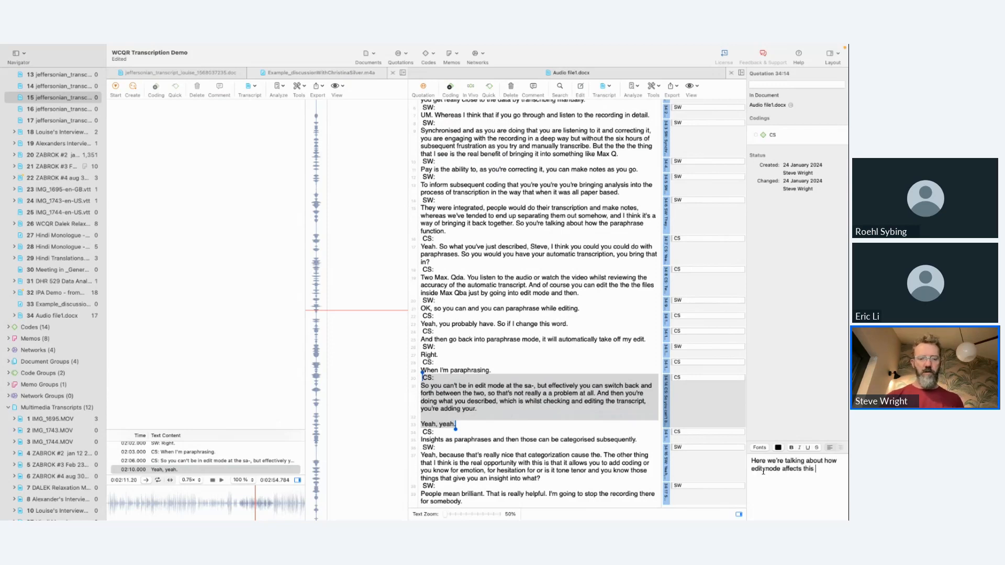
text(- need to consid)
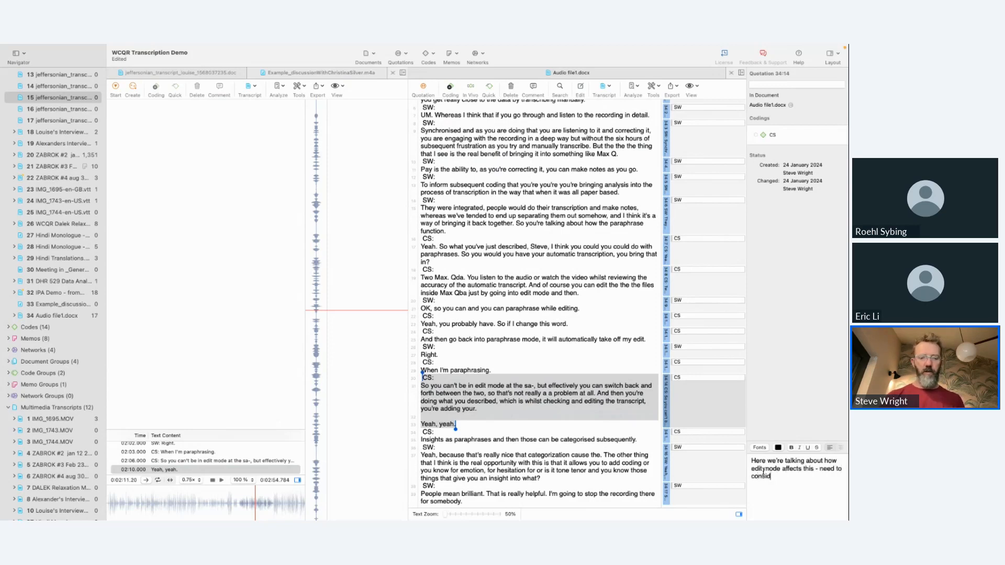
text(ermeida)
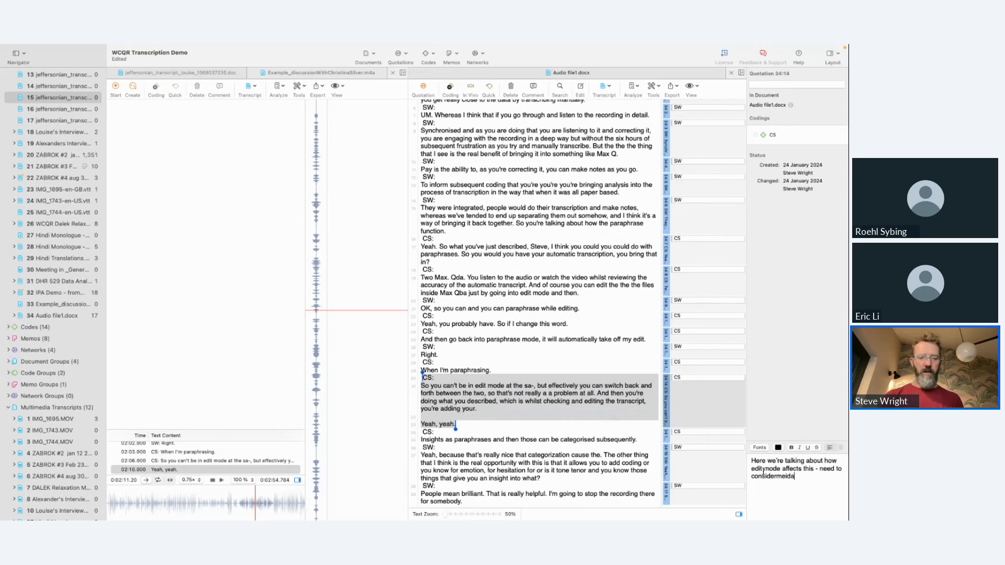
text(tion of techno)
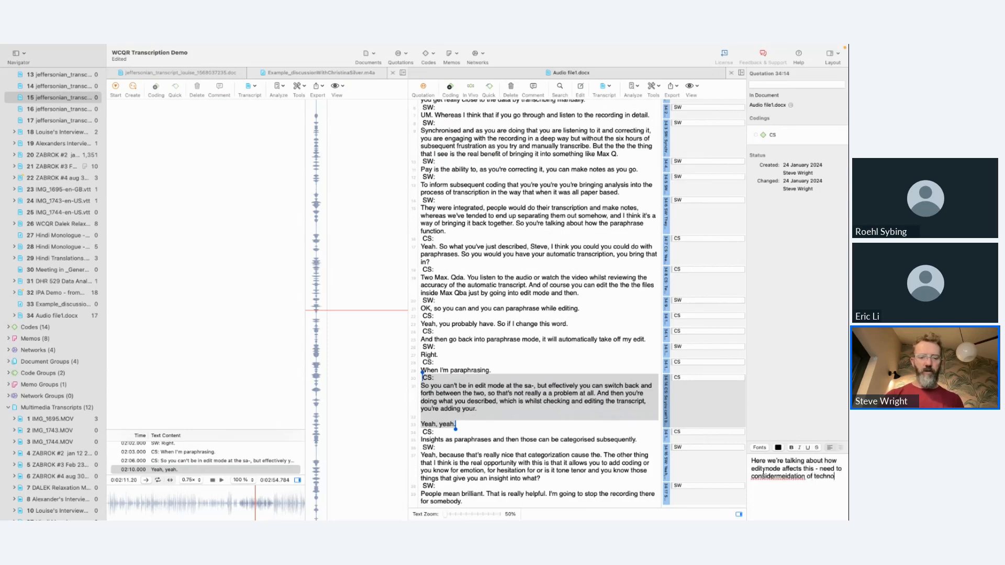
text(logies o)
key(BackSpace)
key(BackSpace)
text(ogies on the research process.)
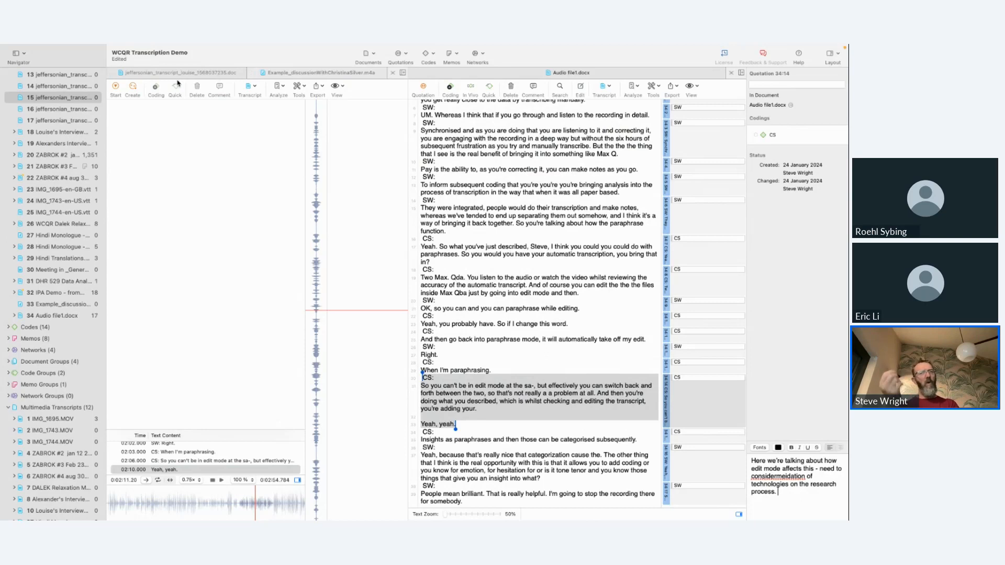
Step: Switch back to the Audio file transcript in Word online
key(ctrl+Left)
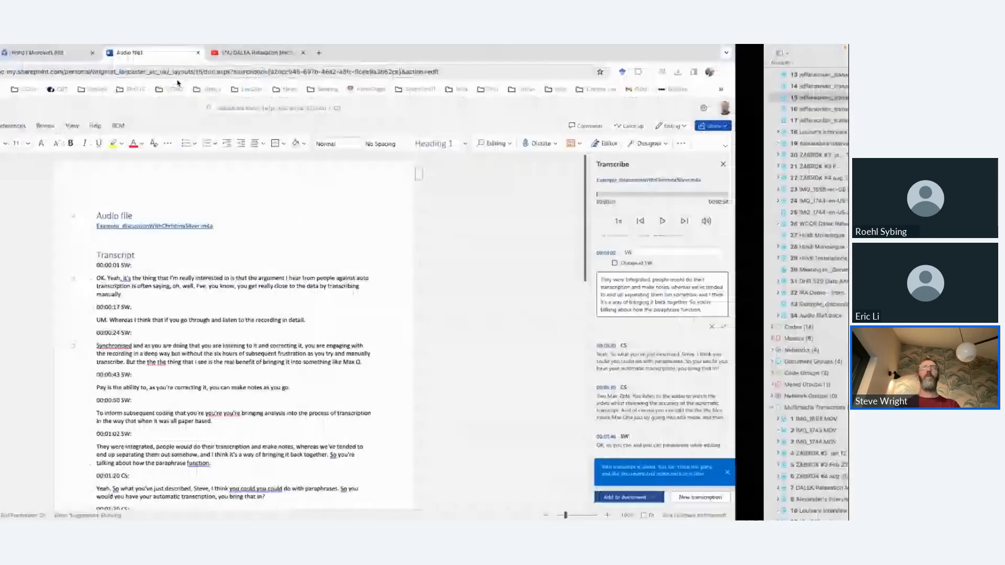
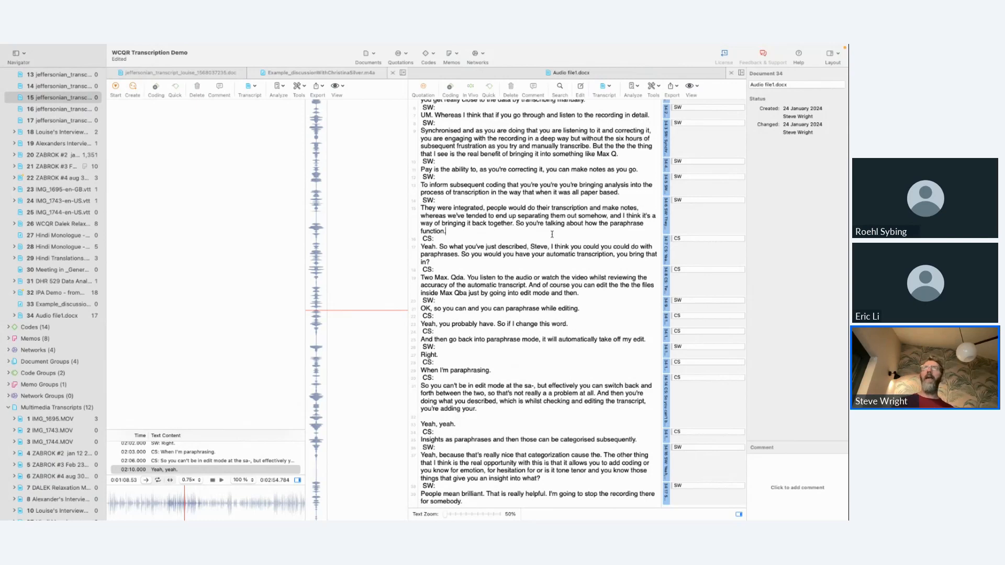
Step: Close Audio file1.docx, the example discussion recording and the Jeffersonian transcript
scroll(379, 250, down, 5)
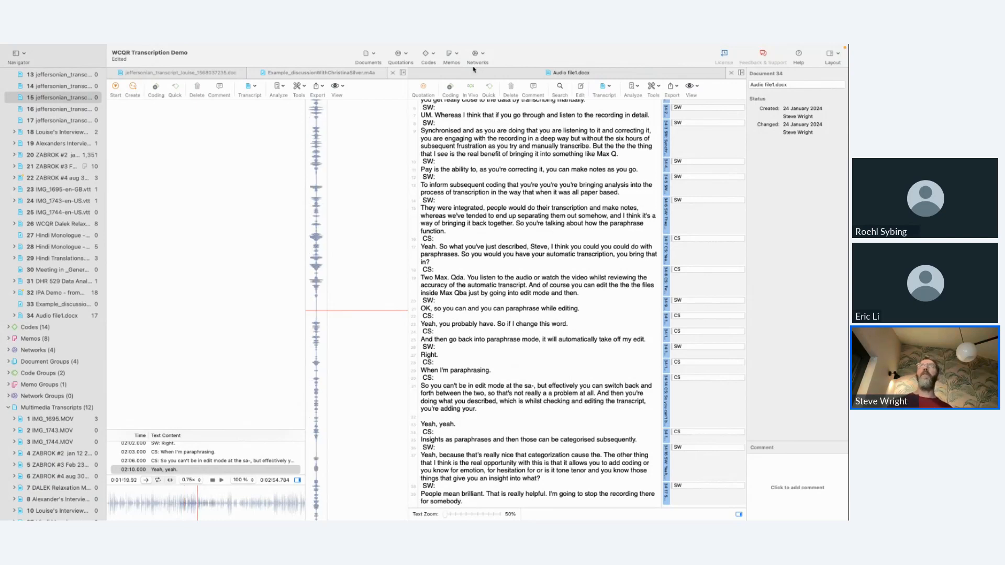
click(731, 73)
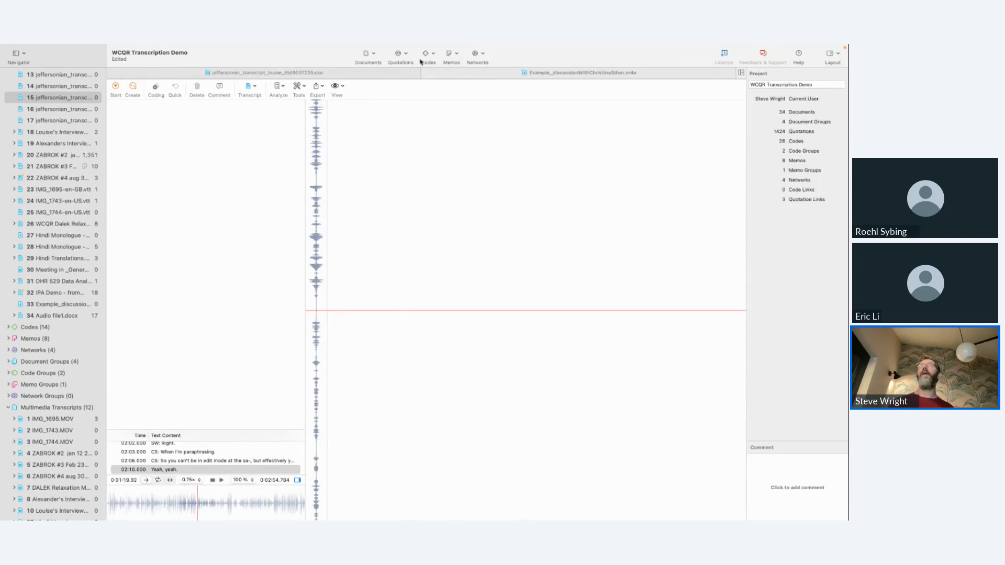
click(428, 74)
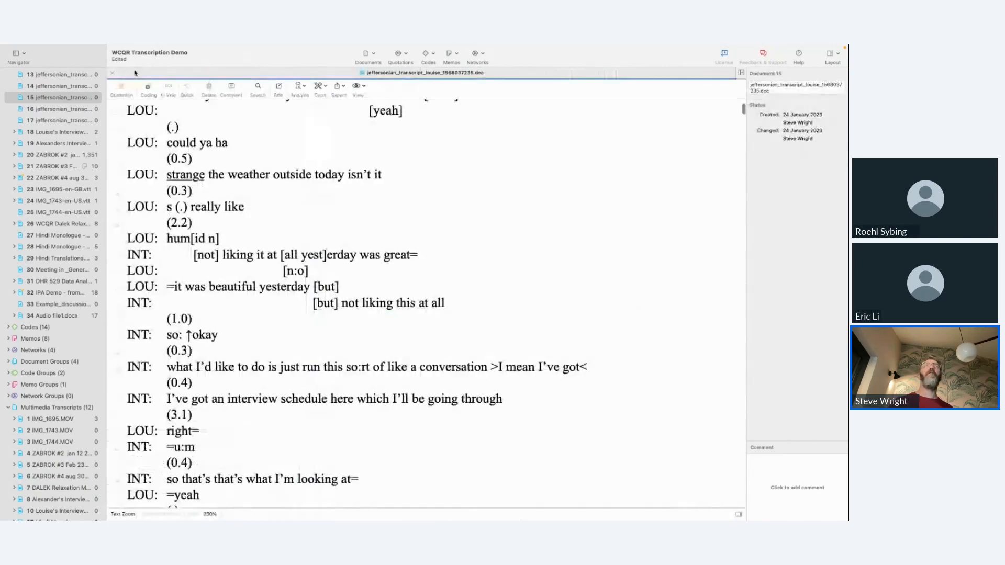
click(111, 77)
Step: Open the DALEK Relaxation Meditation video from the multimedia transcripts and play its opening alongside the Word transcript
scroll(44, 403, down, 2)
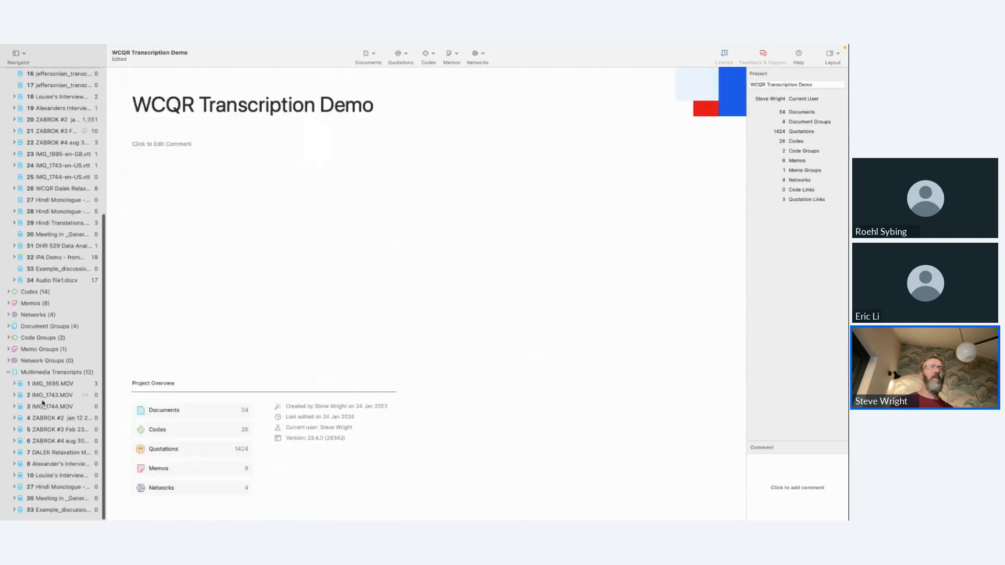
click(60, 456)
double_click(60, 454)
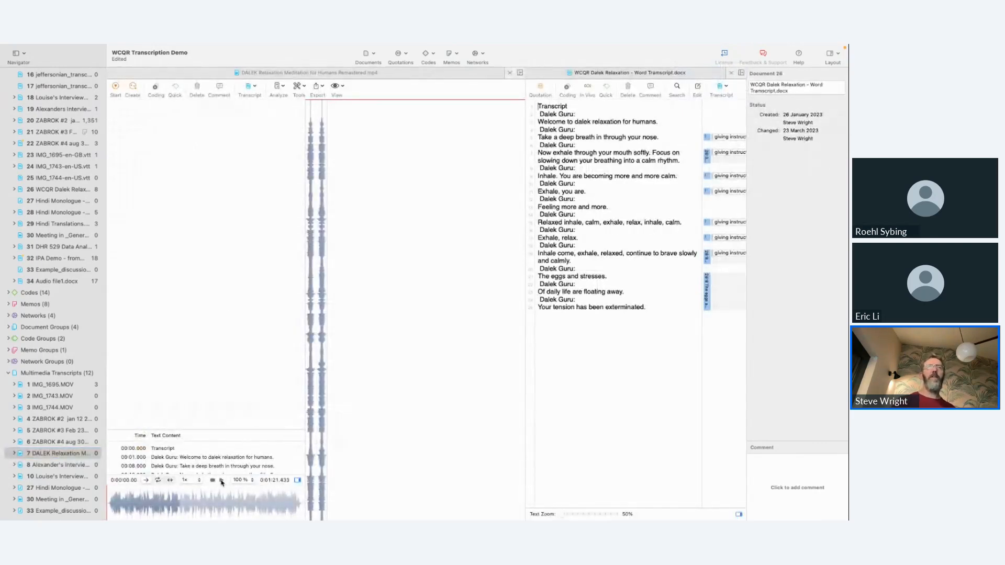
click(221, 480)
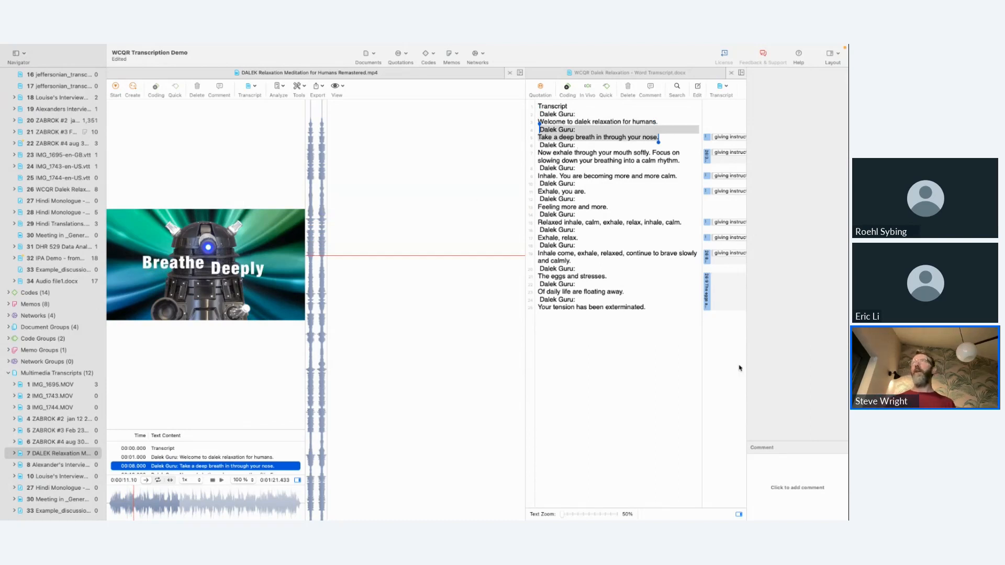
Step: Widen the Dalek transcript pane and inspect the segments coded "giving instruction (imperative)"
click(708, 137)
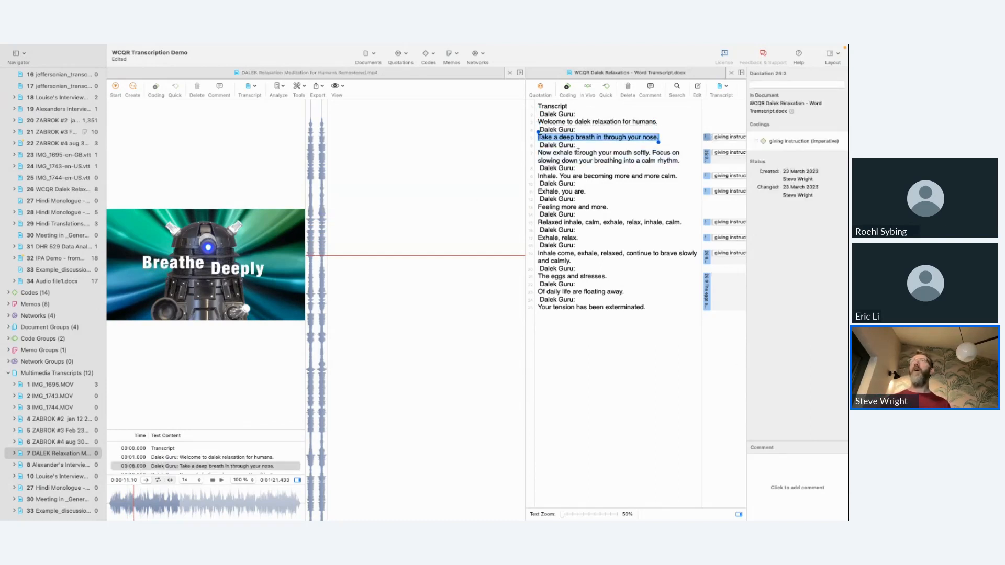
drag(523, 150, 430, 169)
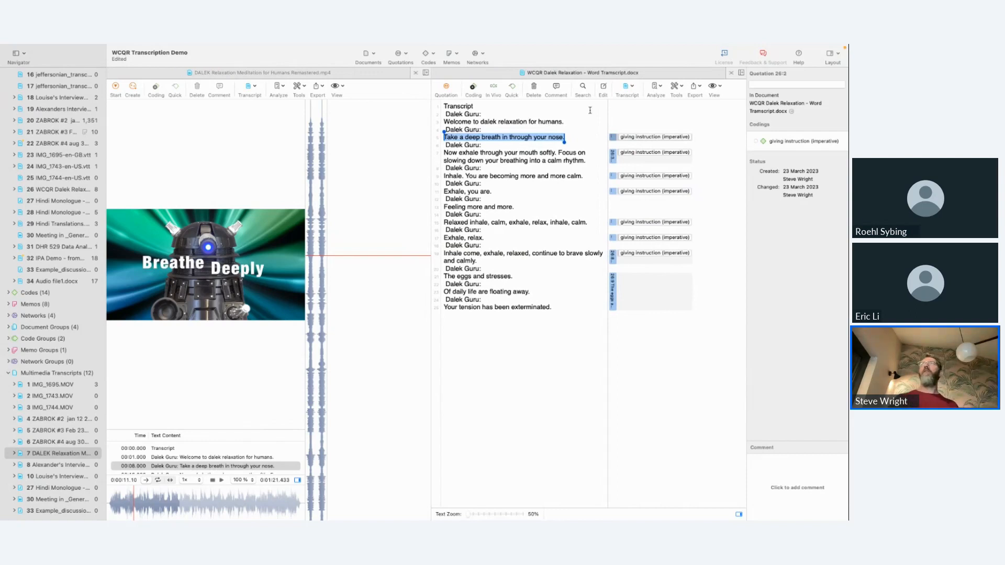
click(630, 141)
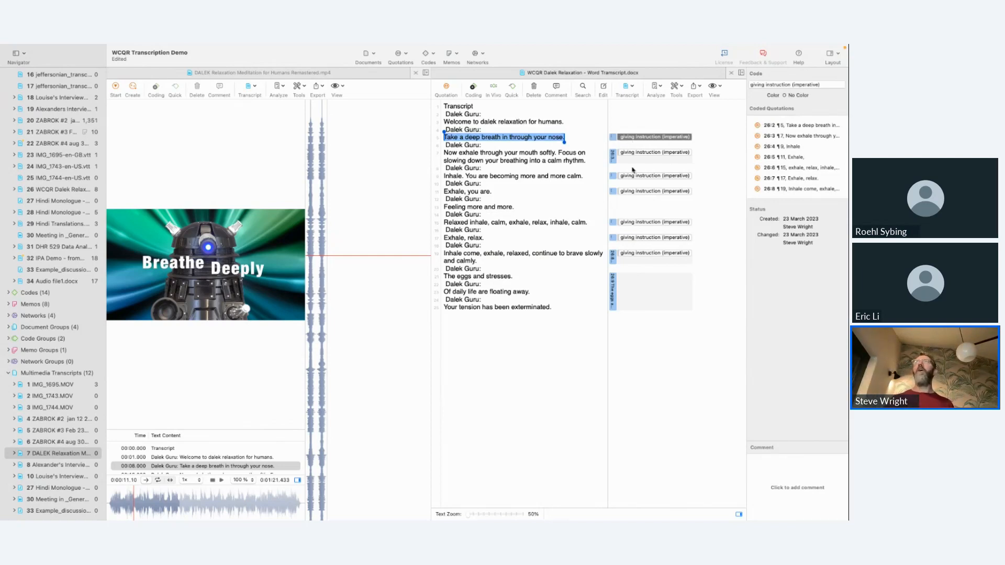
click(635, 159)
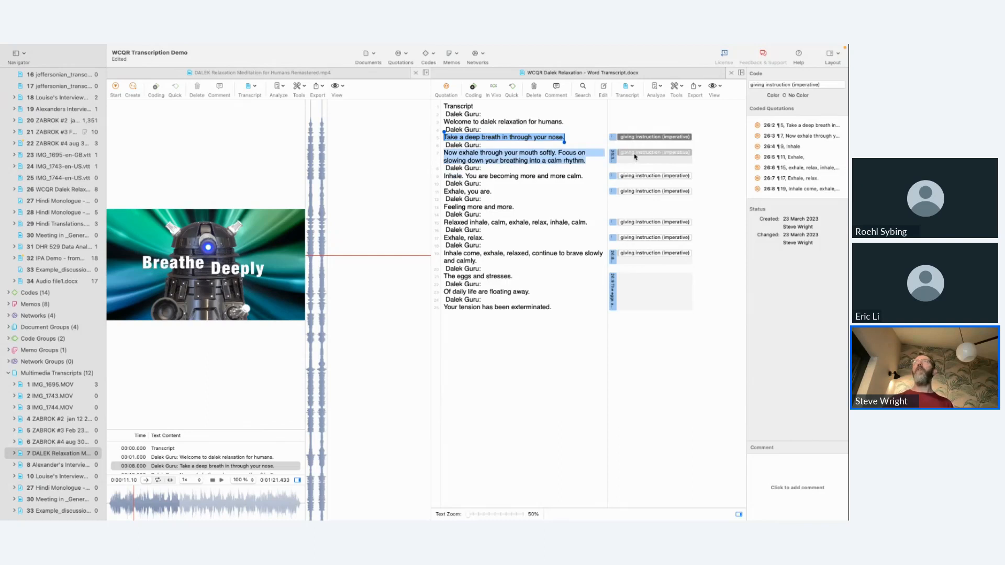
click(639, 253)
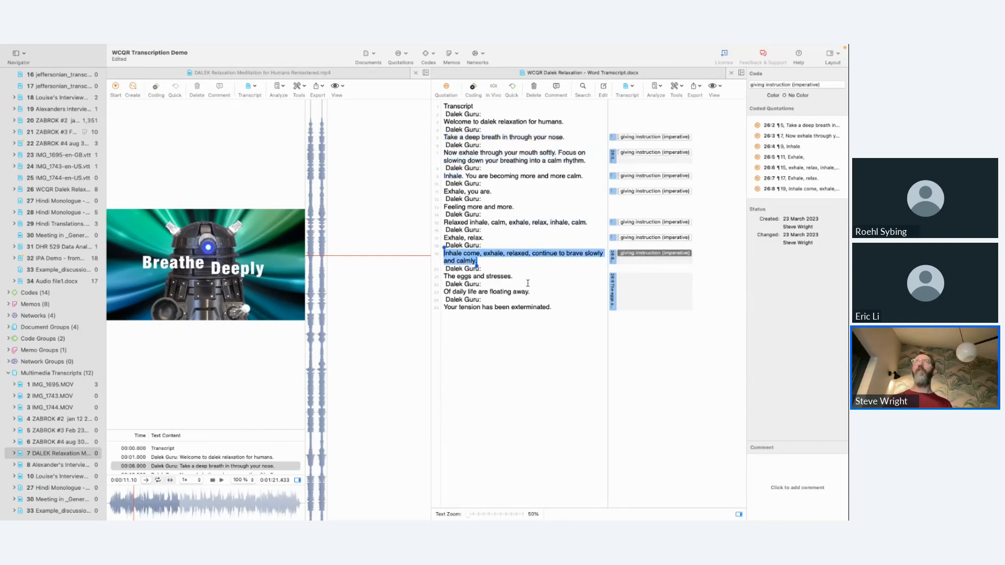
Step: Replay the "eggs and stresses" passage and correct "eggs" to "aches" in the editable transcript
click(467, 276)
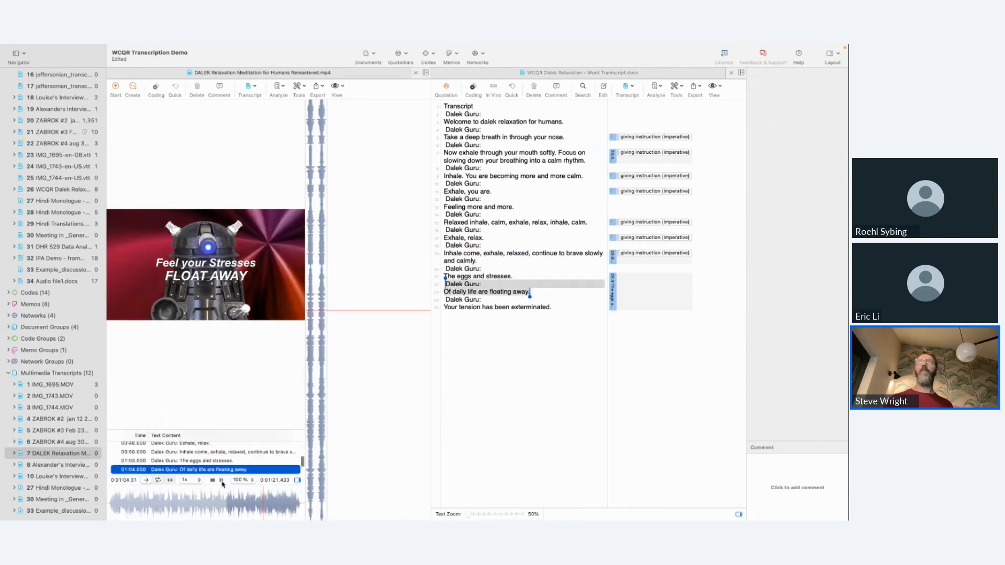
click(222, 484)
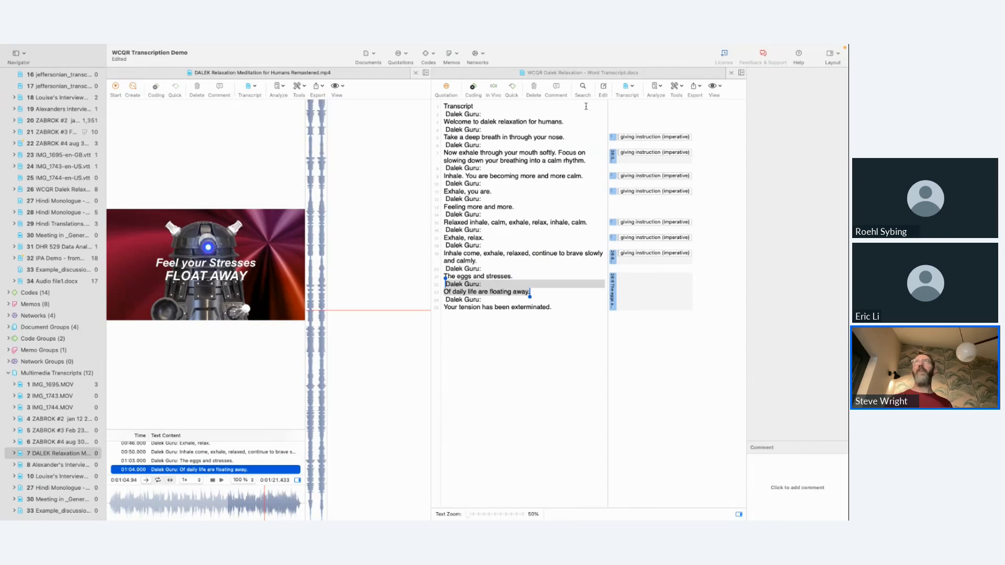
click(603, 89)
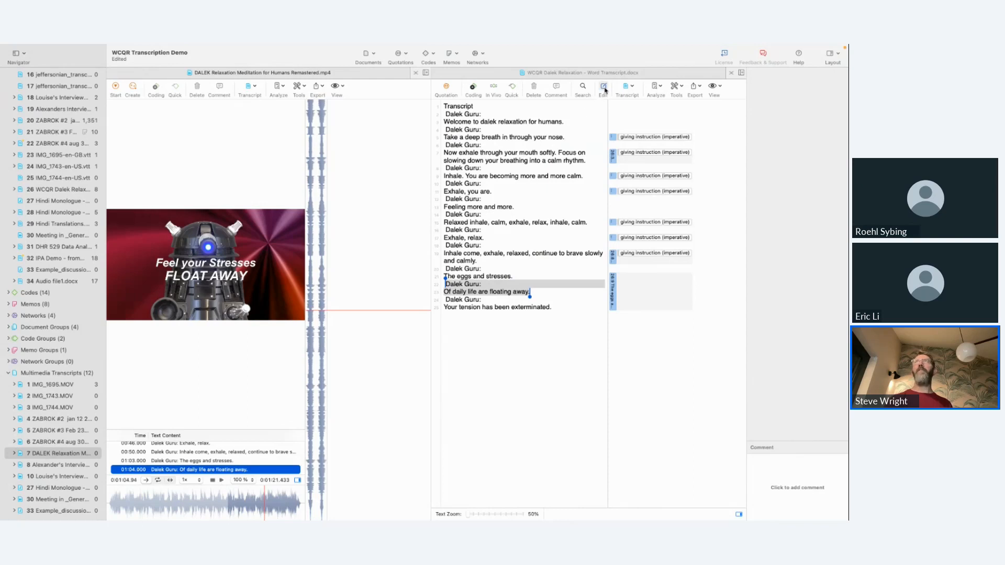
double_click(466, 290)
text(aches)
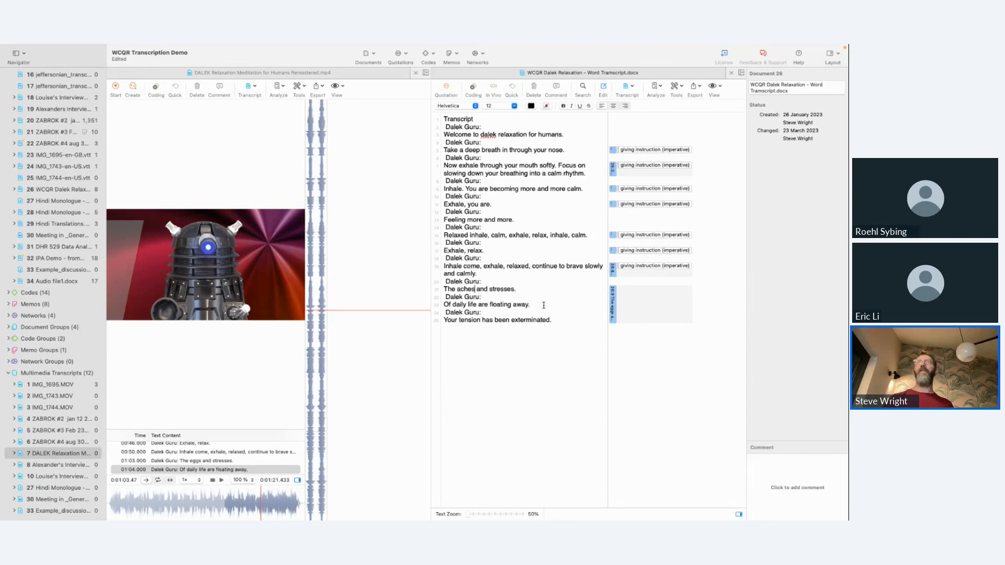
Step: Review the comment on the closing "aches and stresses" quotation and inspect the preceding coded quotations
click(613, 296)
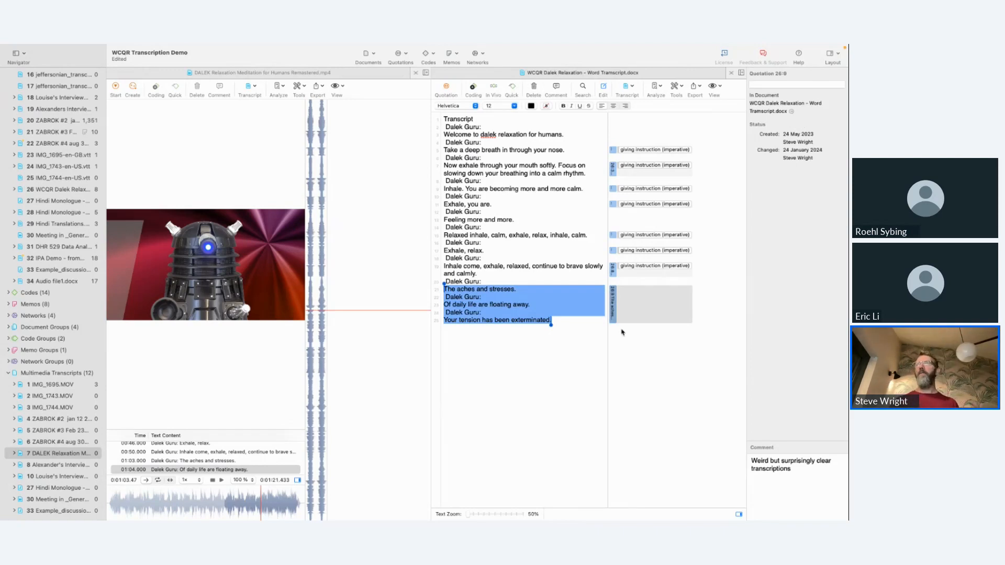
click(772, 477)
click(624, 272)
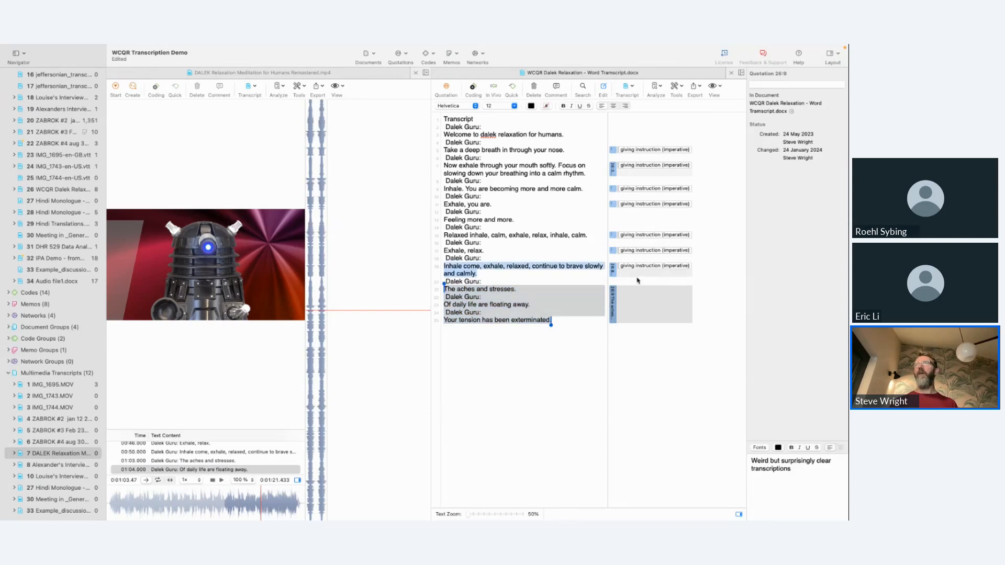
click(613, 251)
click(613, 236)
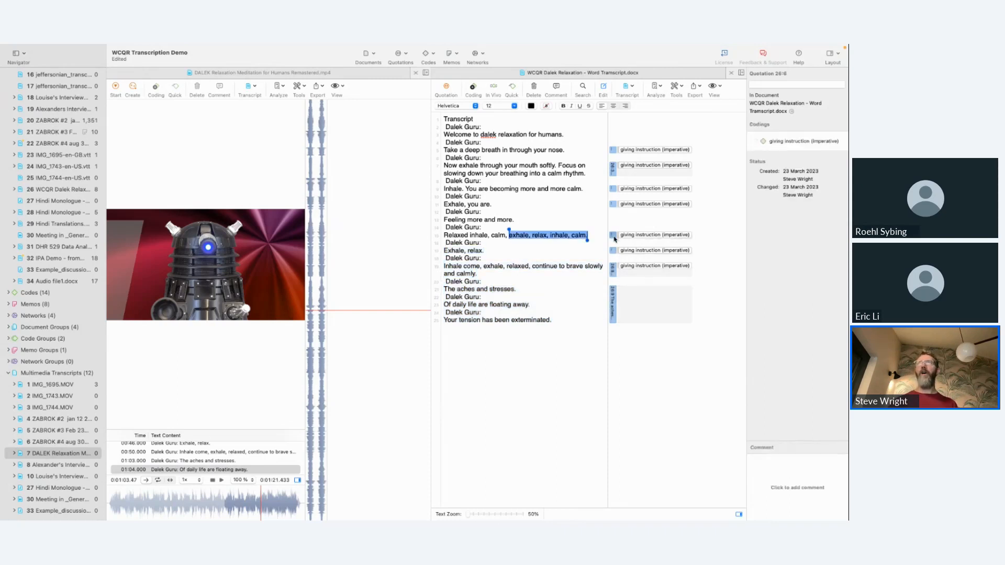
click(779, 476)
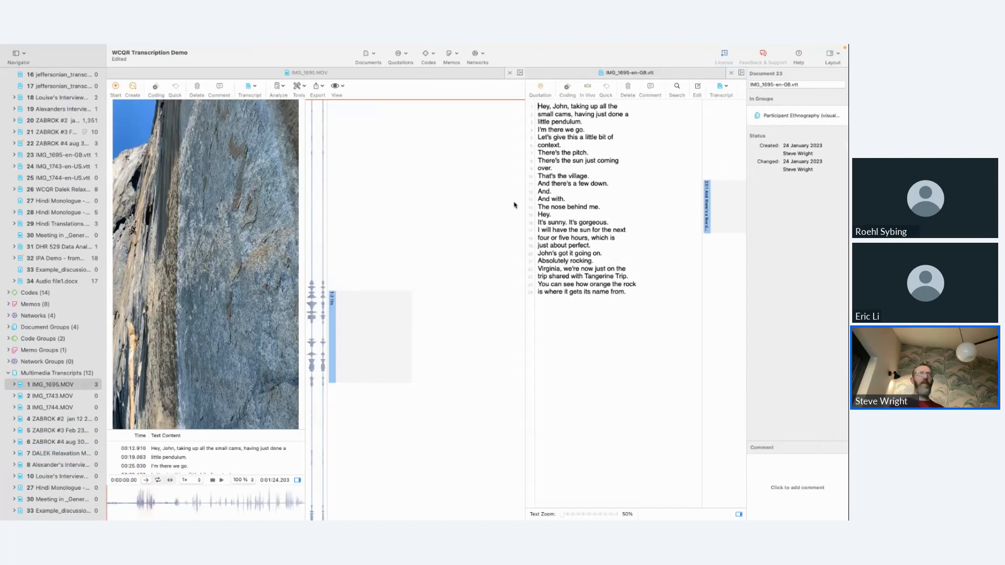
Step: Open IMG_1743.MOV and the part 1 interview video (document 10) with their transcripts, and play the interview's opening
click(36, 398)
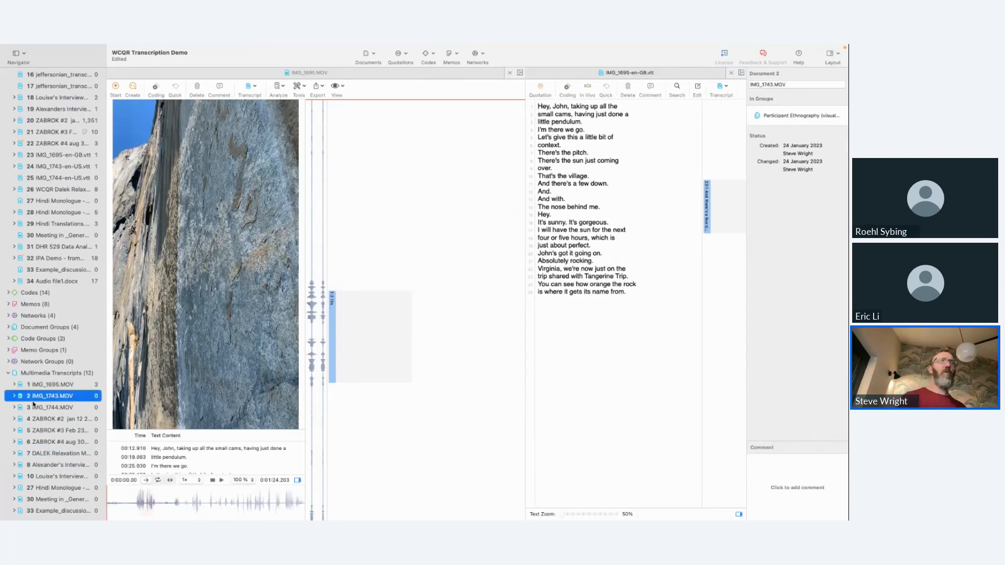
double_click(36, 402)
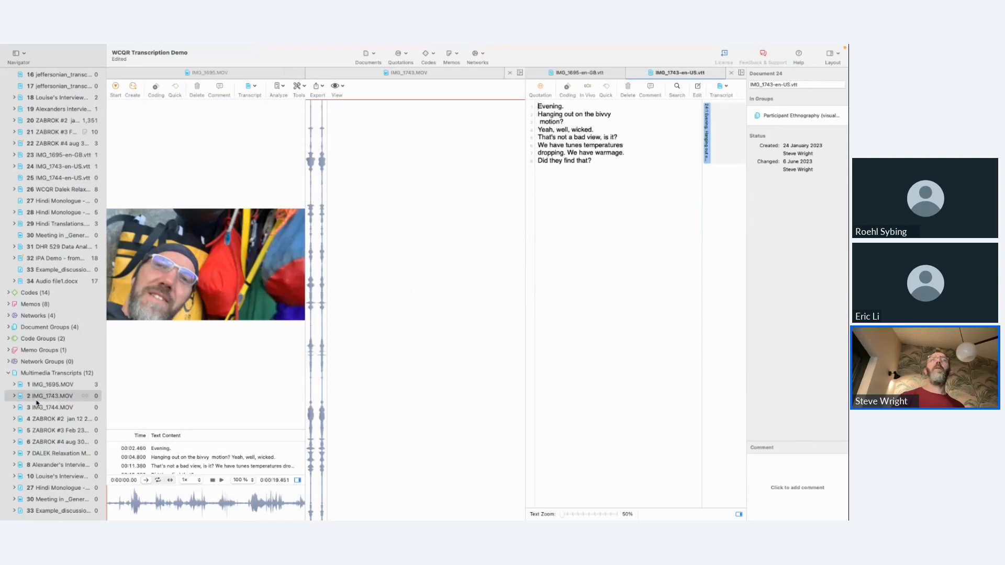
click(56, 477)
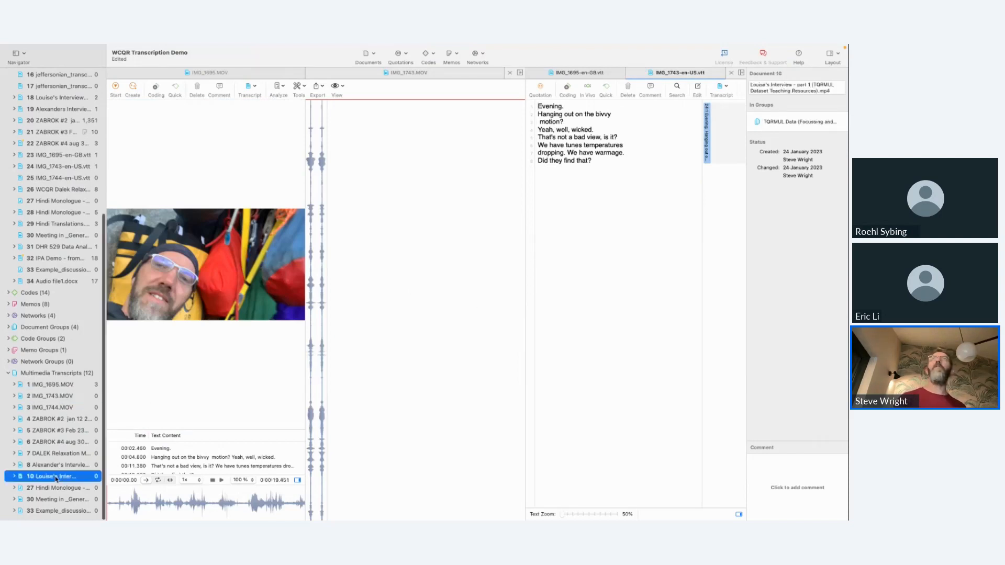
double_click(56, 478)
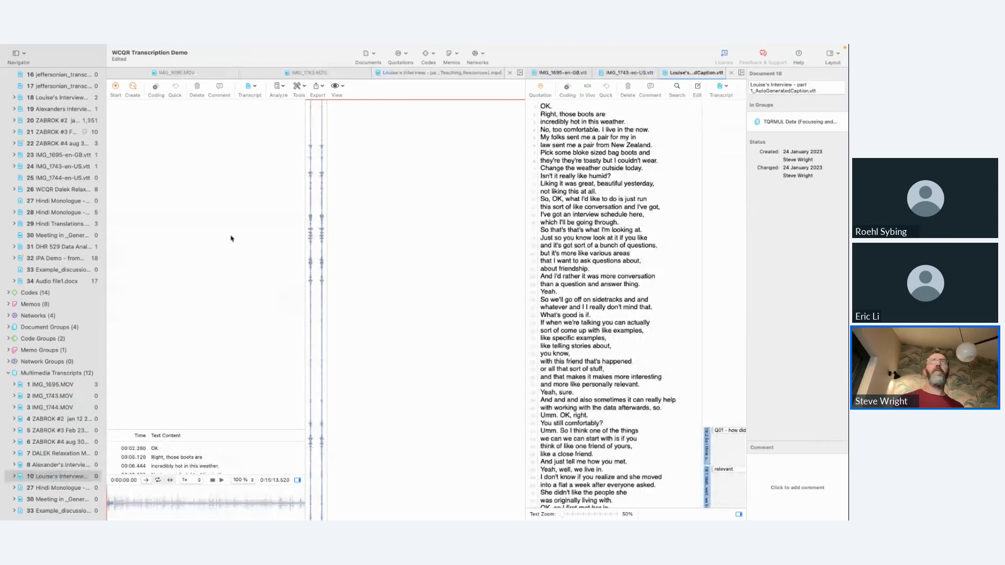
click(222, 480)
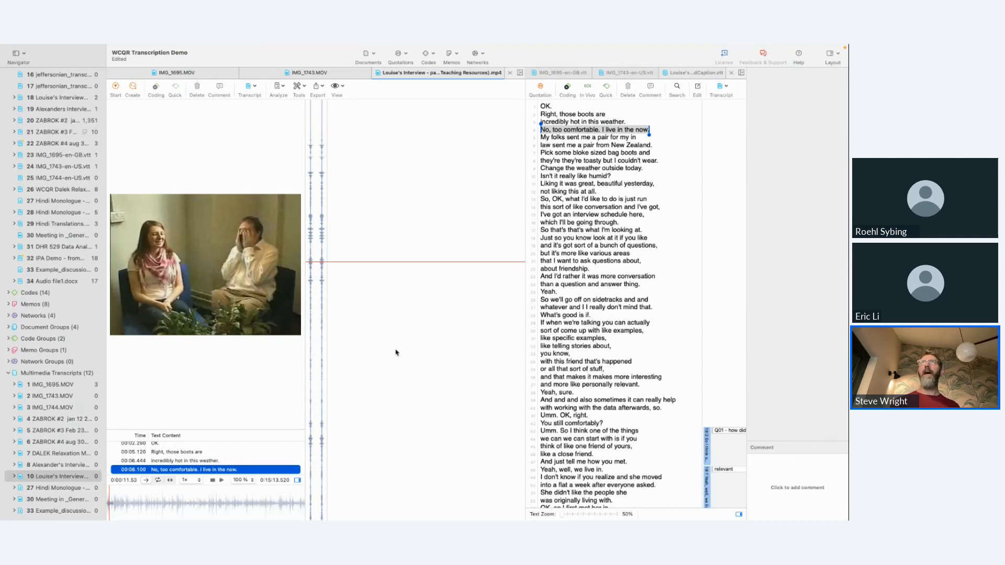
Step: Code the interview's opening, from "OK." to "this sort of like conversation and I've got,", with the new code "Transcription - to improve"
click(542, 106)
drag(542, 107, 664, 207)
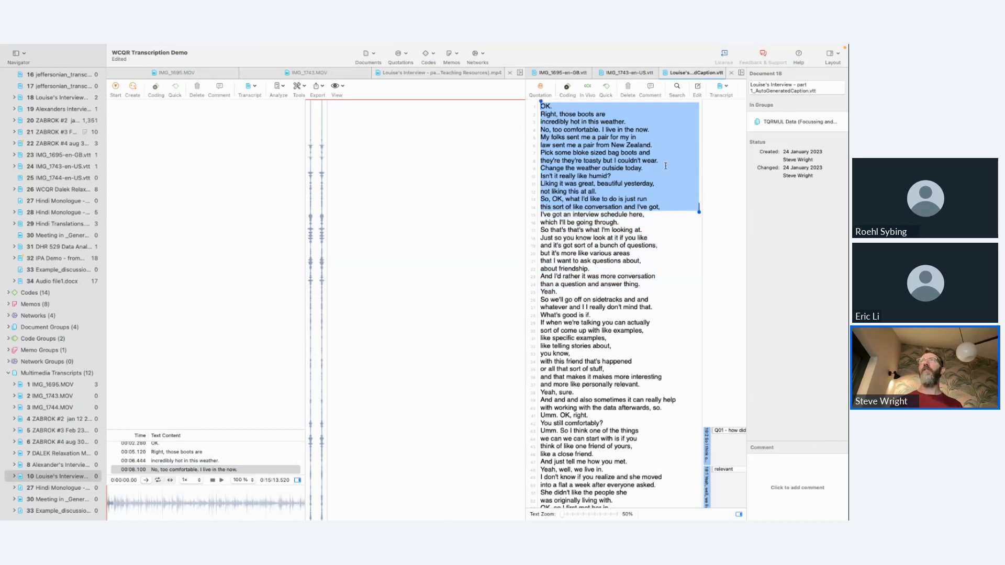
right_click(666, 168)
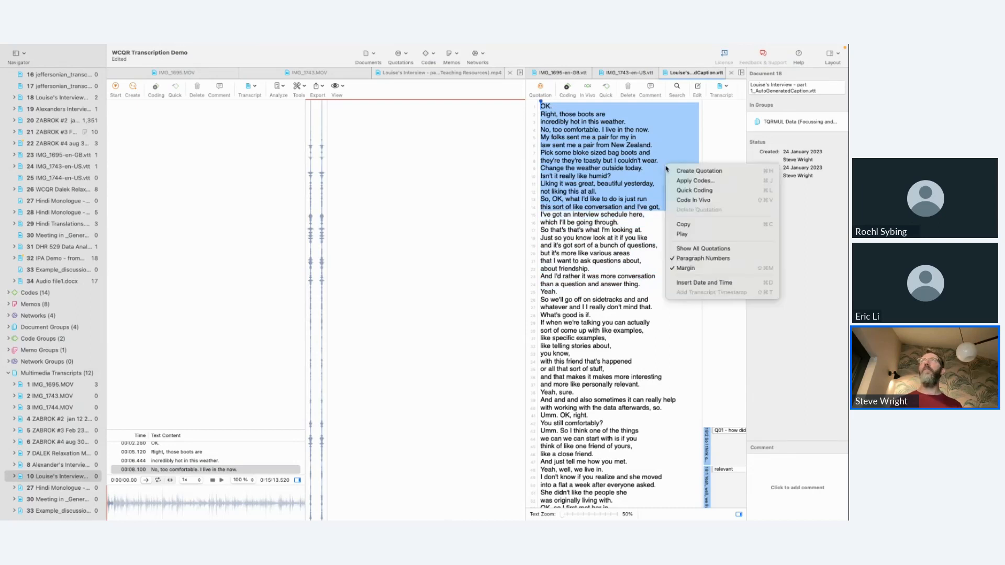
click(686, 181)
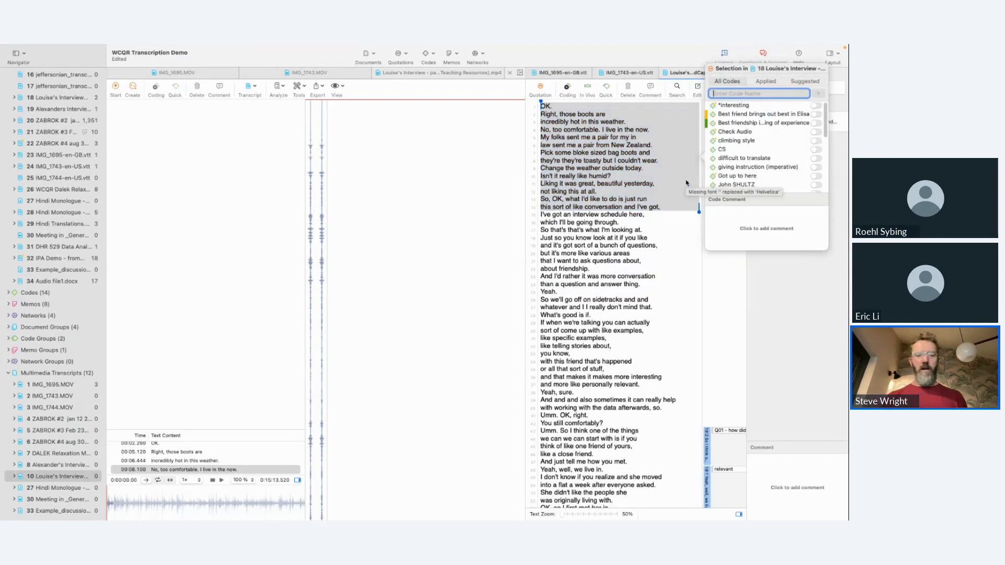
text(jeffe)
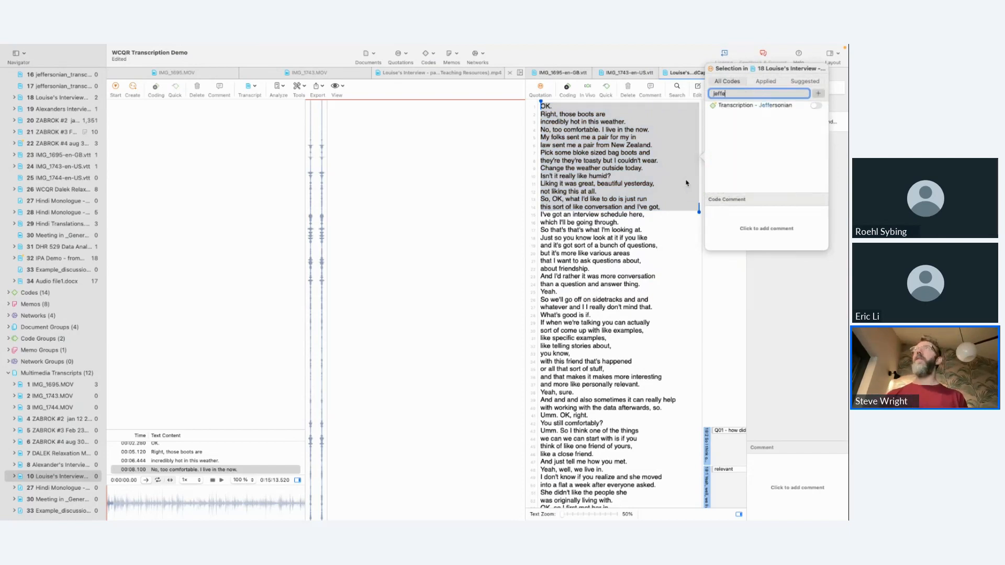
click(774, 106)
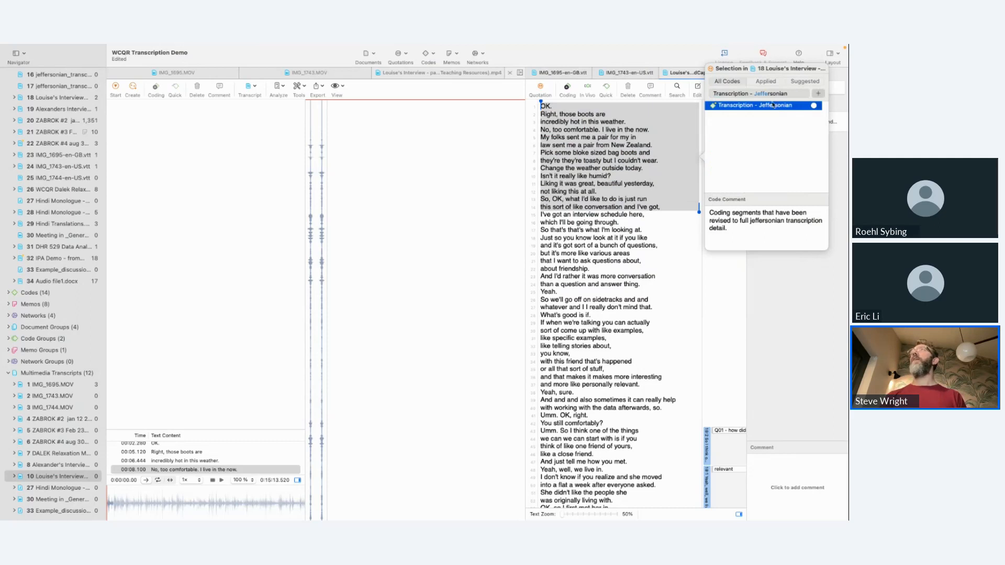
click(754, 93)
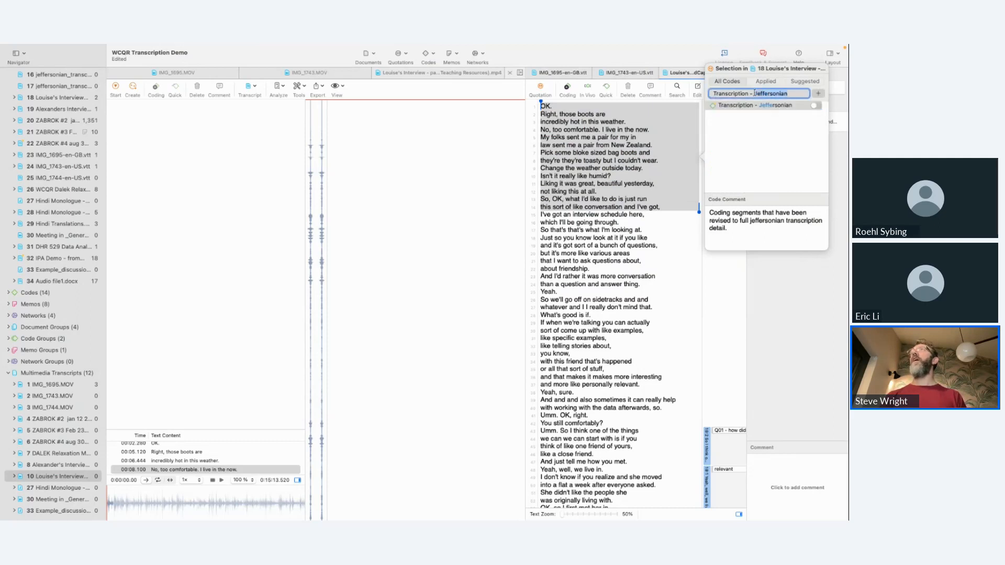
text(Jo)
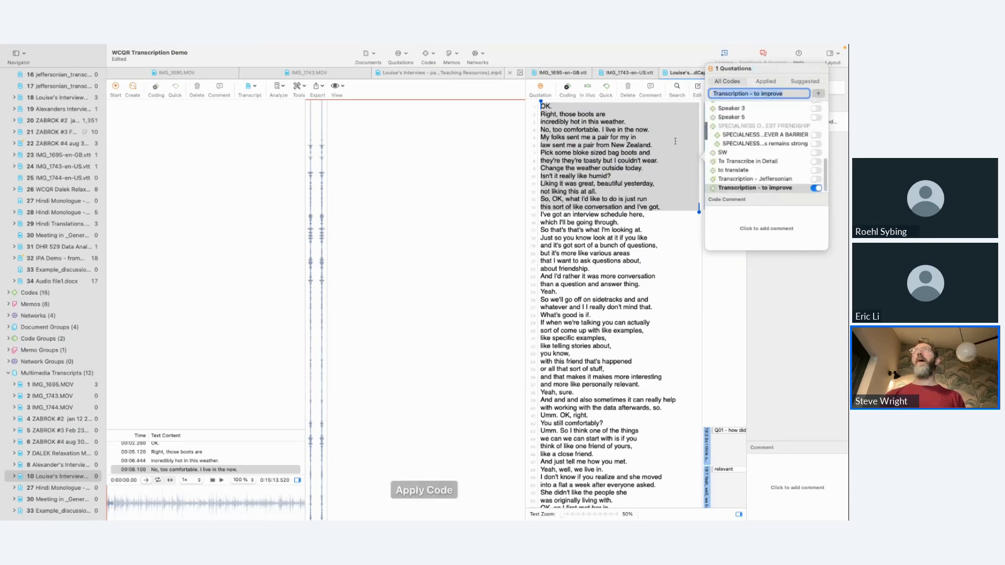
Step: Play the interview from "My folks sent me a pair for my in" and place the cursor after "but I couldn't wear."
click(630, 183)
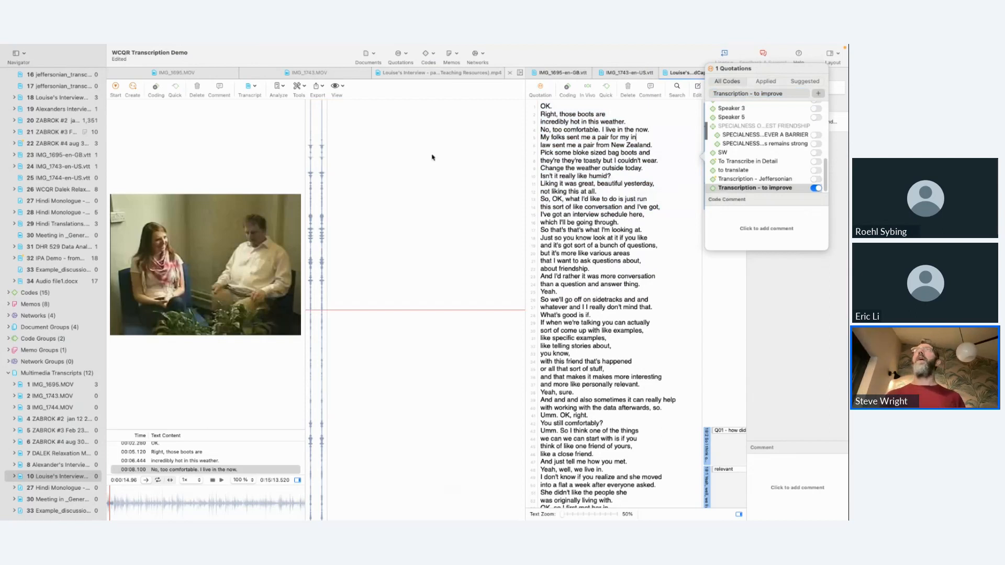
click(222, 480)
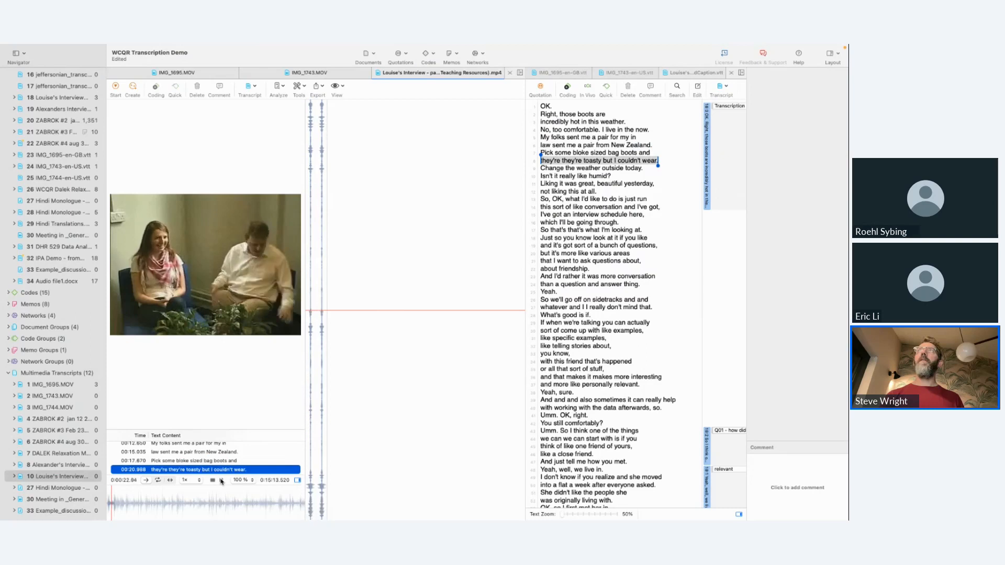
click(221, 481)
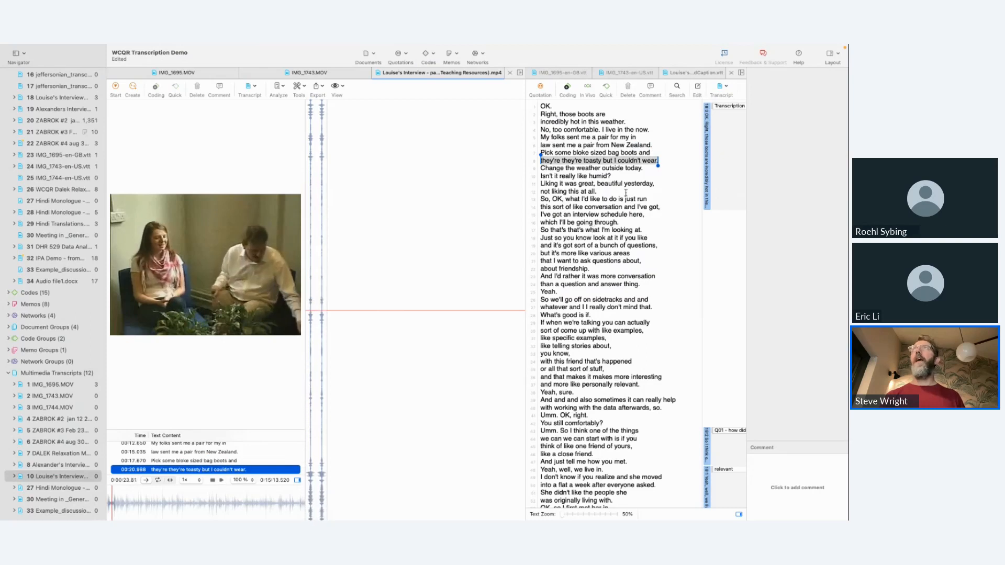
click(661, 163)
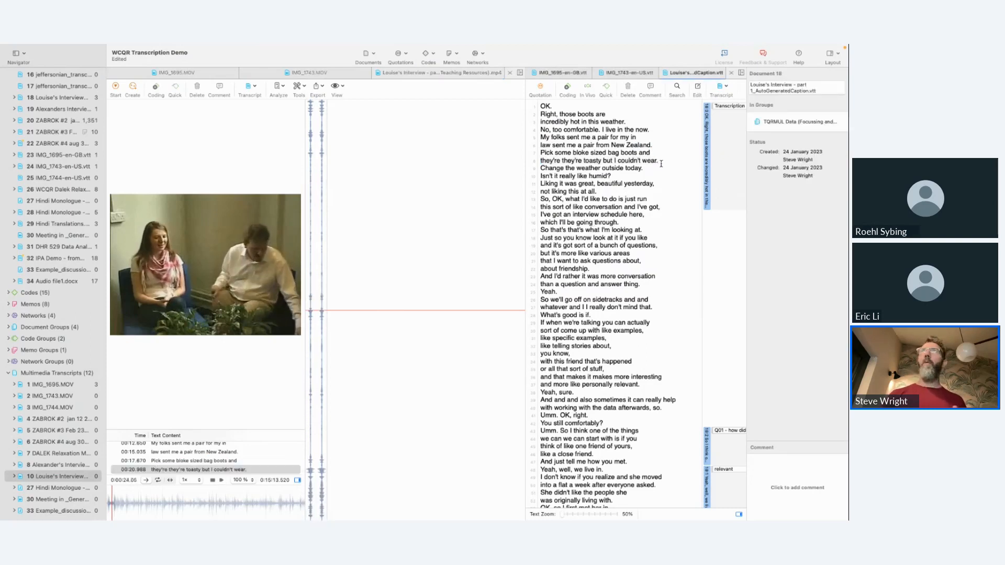
Step: Make the interview transcript editable and insert the pause notation "(0.0)" on a new line after "but I couldn't wear."
mouse_move(669, 48)
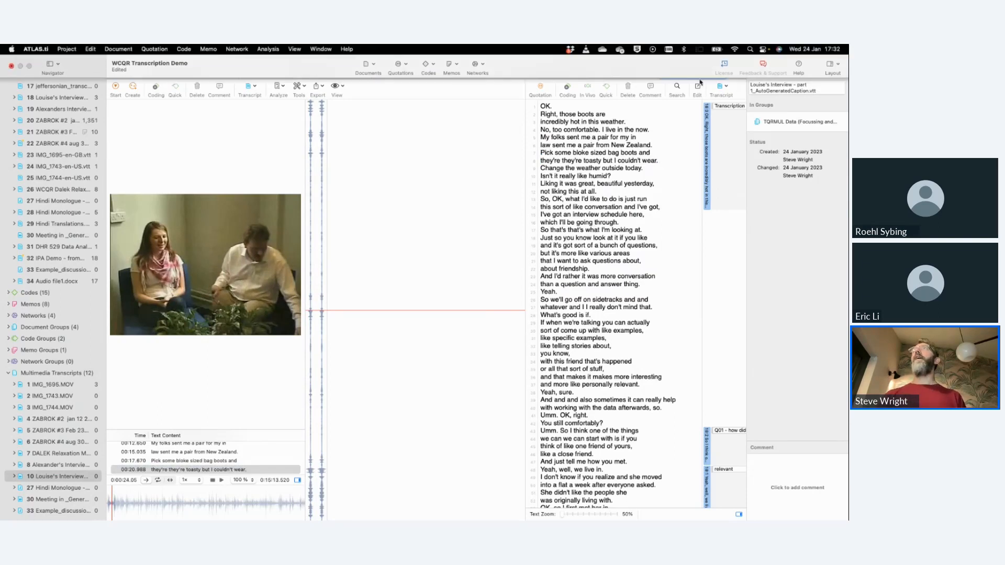
click(699, 84)
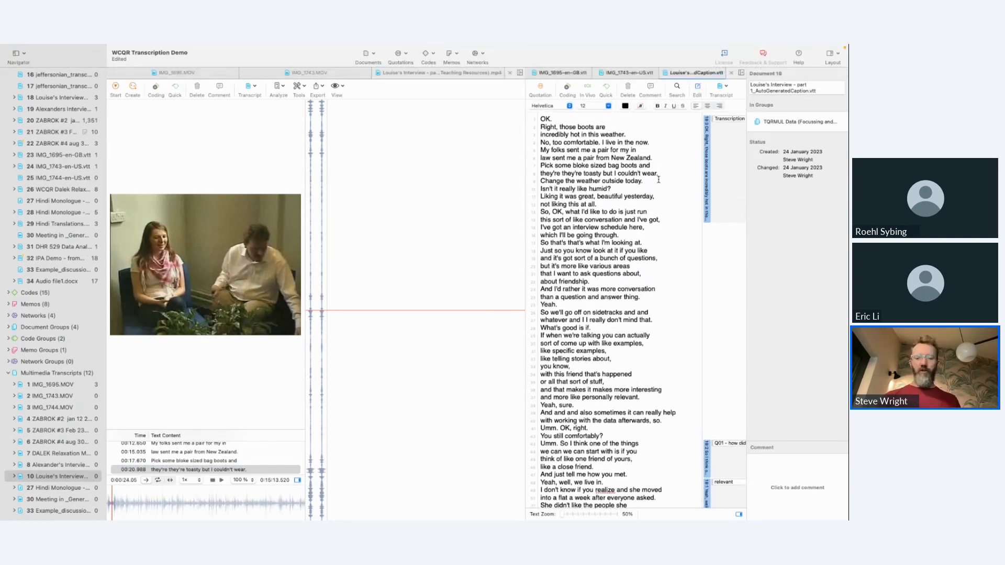
key(Return)
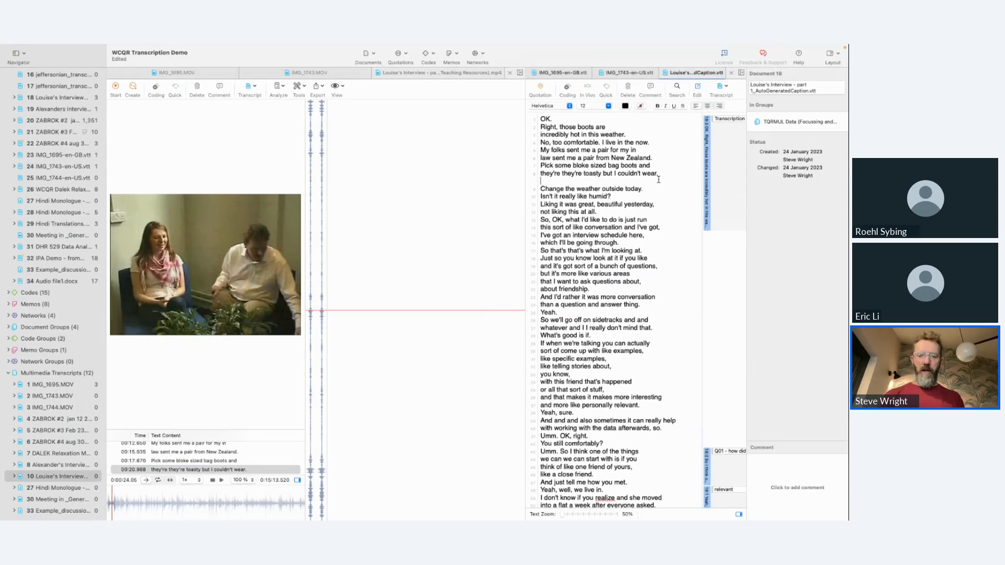
text((0.0)
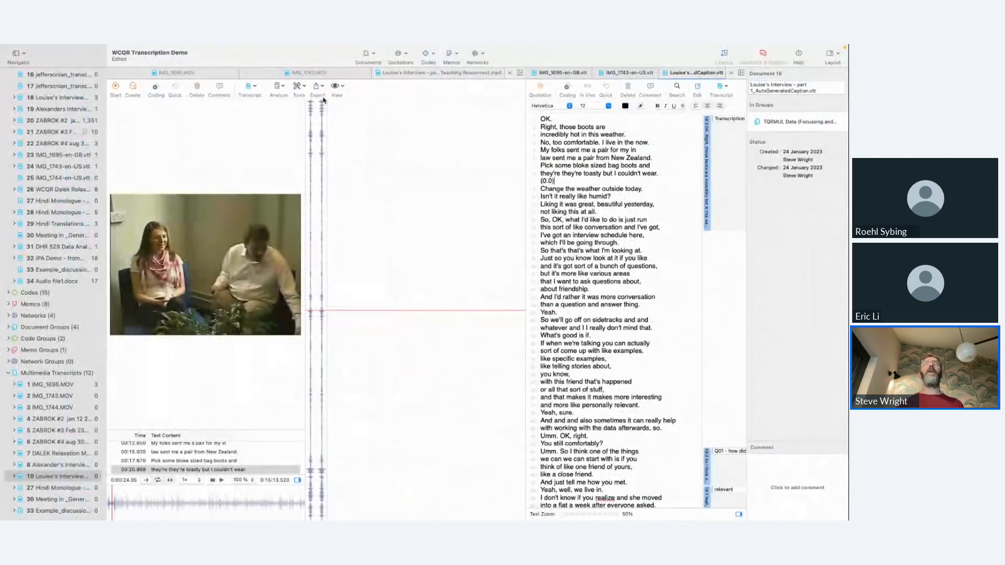
Step: Open IMG_1695.MOV alongside its transcript IMG_1695-en-GB.vtt and play the first seconds of the video
click(185, 72)
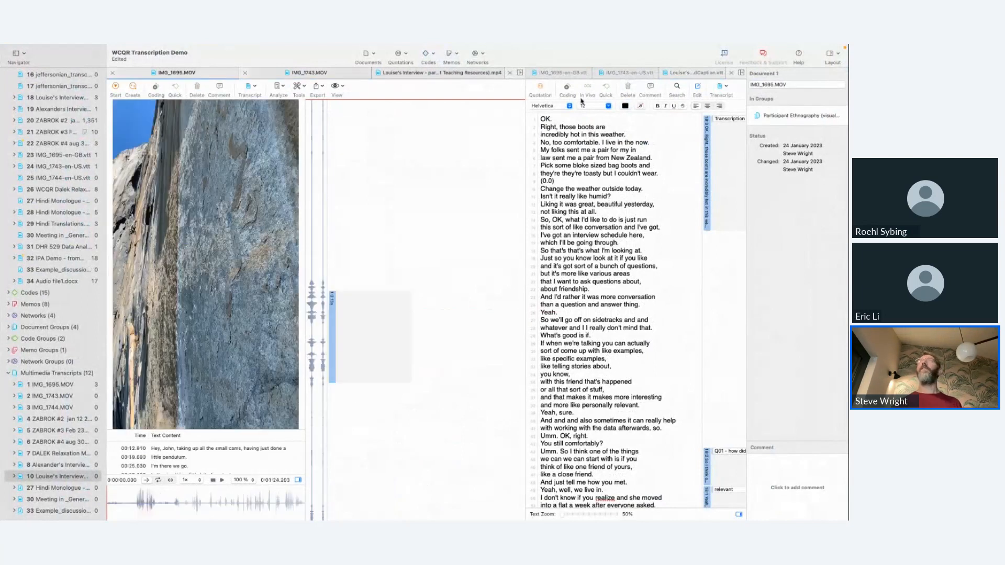
click(564, 74)
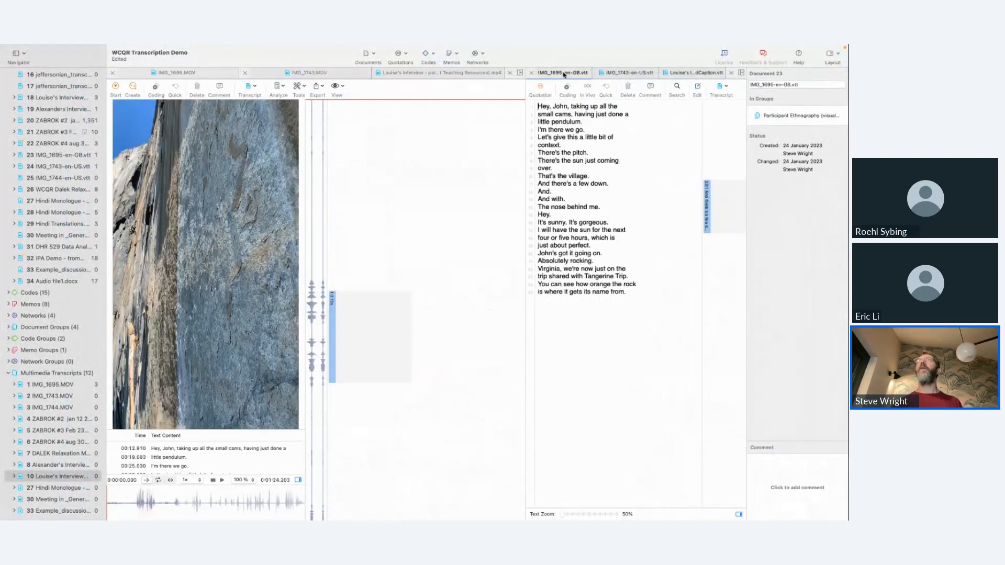
click(222, 479)
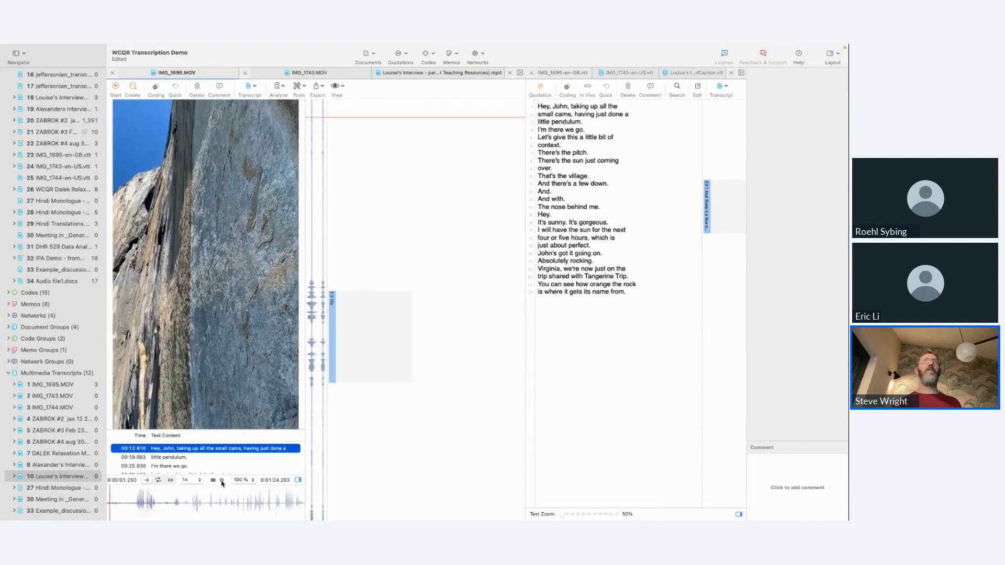
click(222, 479)
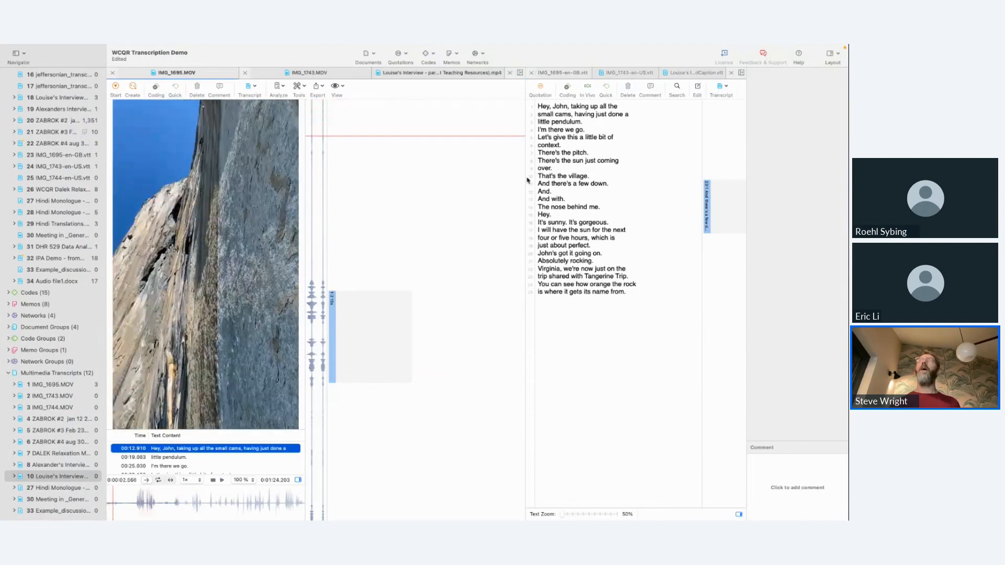
Step: Add the visual description "A small tag bag is being hoisted up against the rock face" above the first line of the IMG_1695 transcript
click(538, 108)
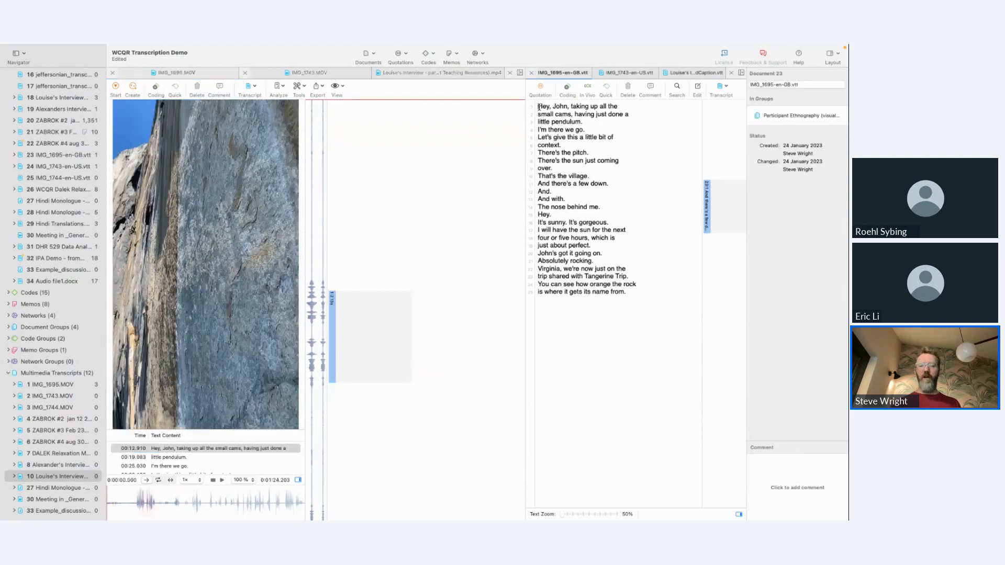
click(703, 88)
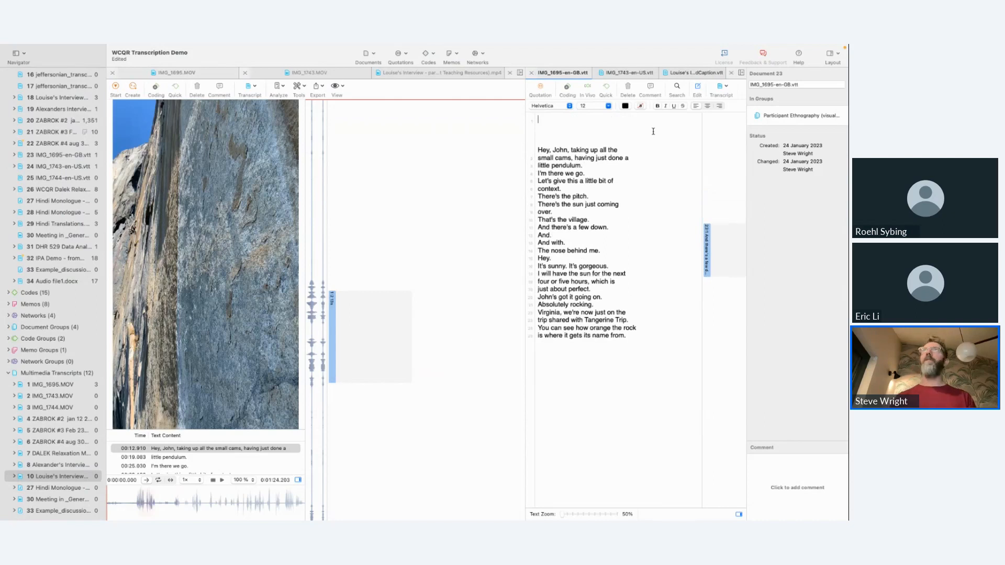
text(A small t)
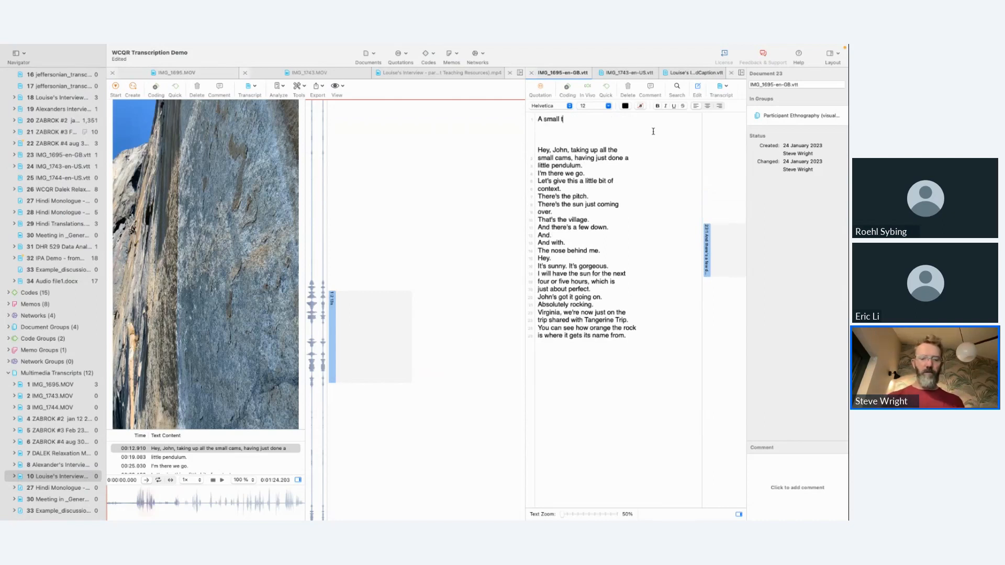
text(ag bag is bein)
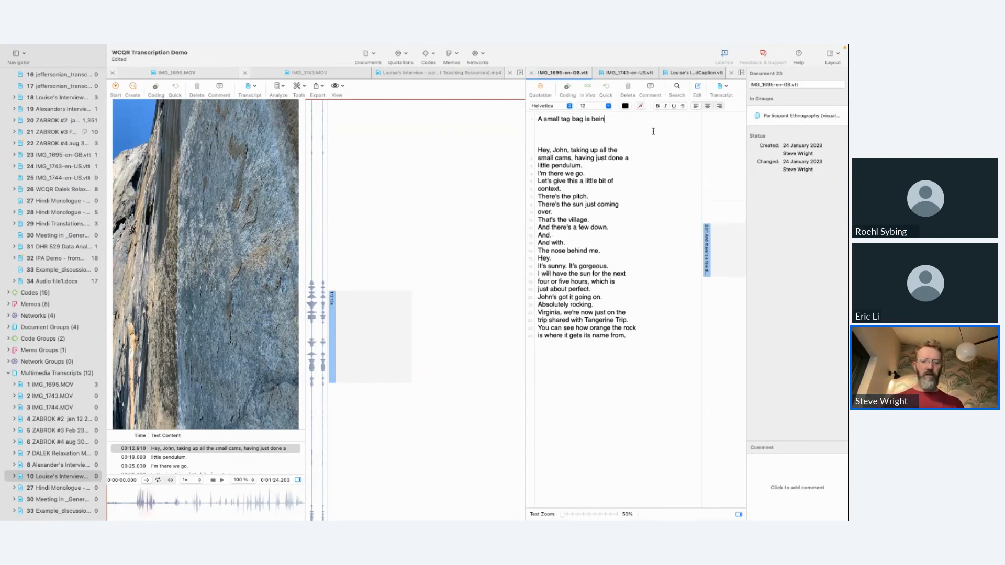
text(g hoisted u)
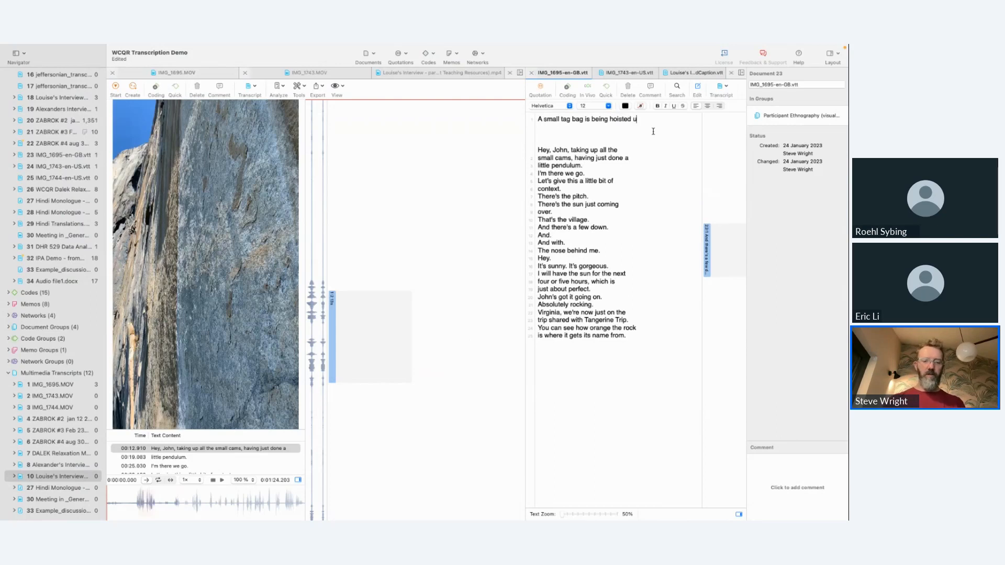
text(p against the ro)
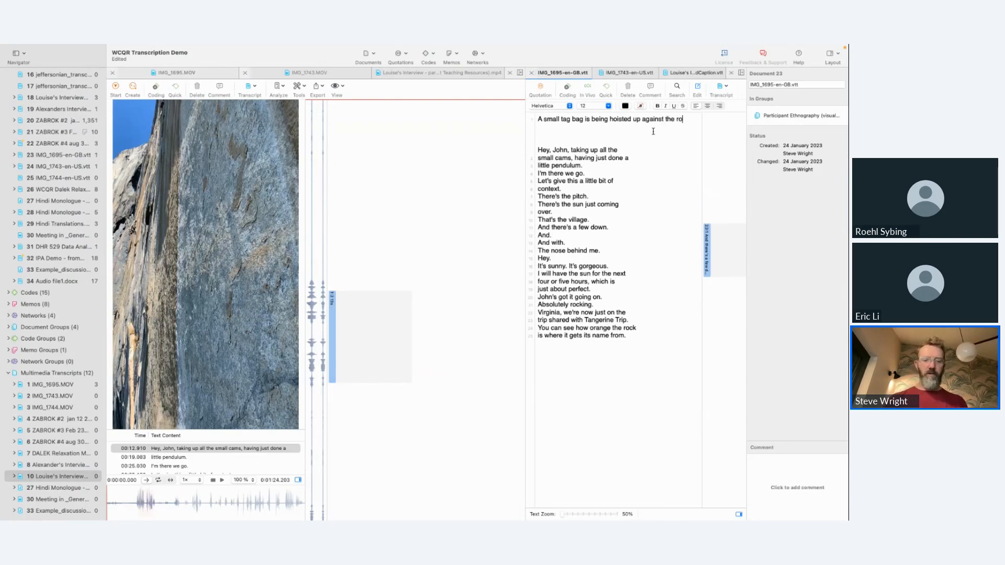
text(ck face)
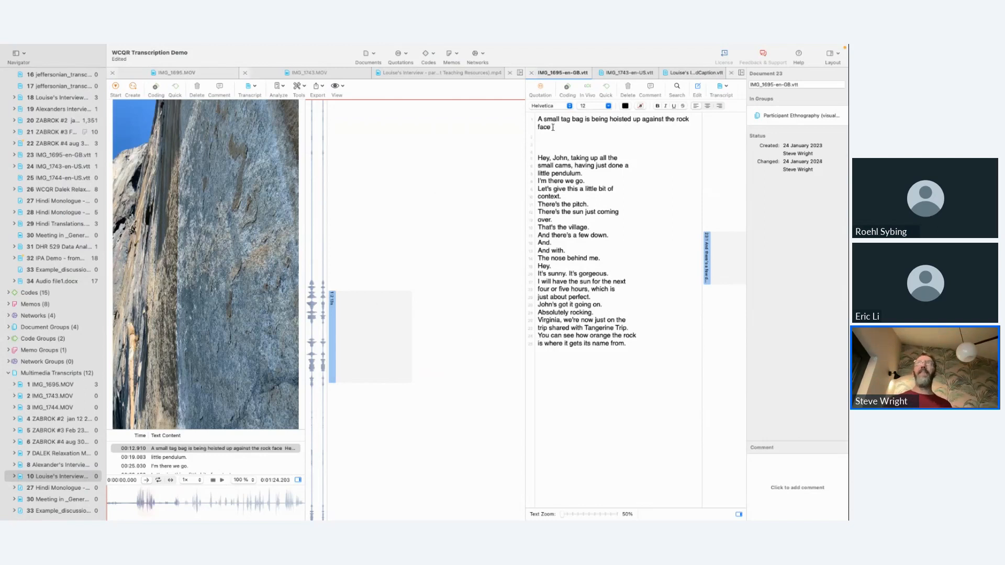
Step: Switch to the PowerPoint slideshow to review the Goodwinian transcription slide, and return to ATLAS.ti
key(ctrl+Left)
key(ctrl+Left)
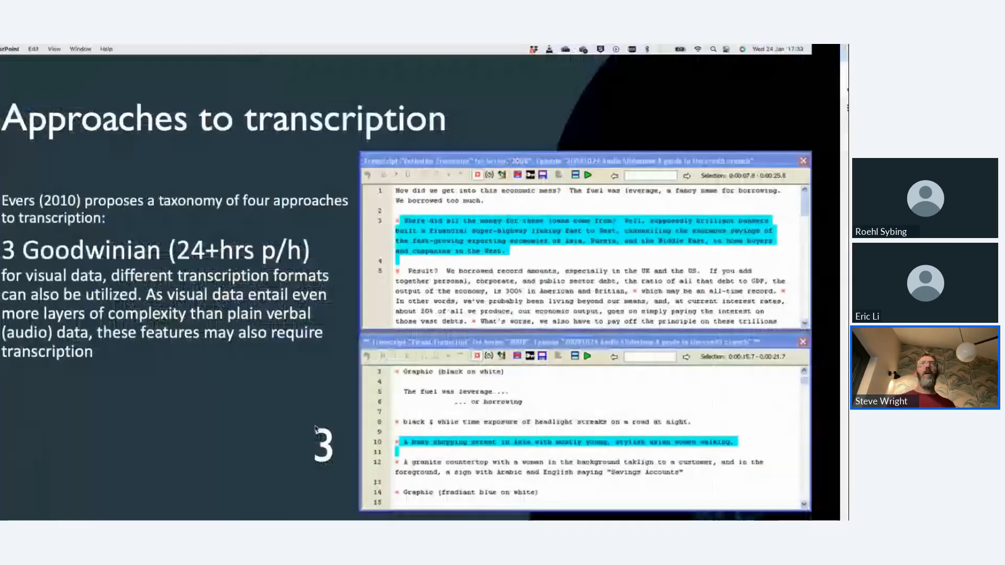
key(Right)
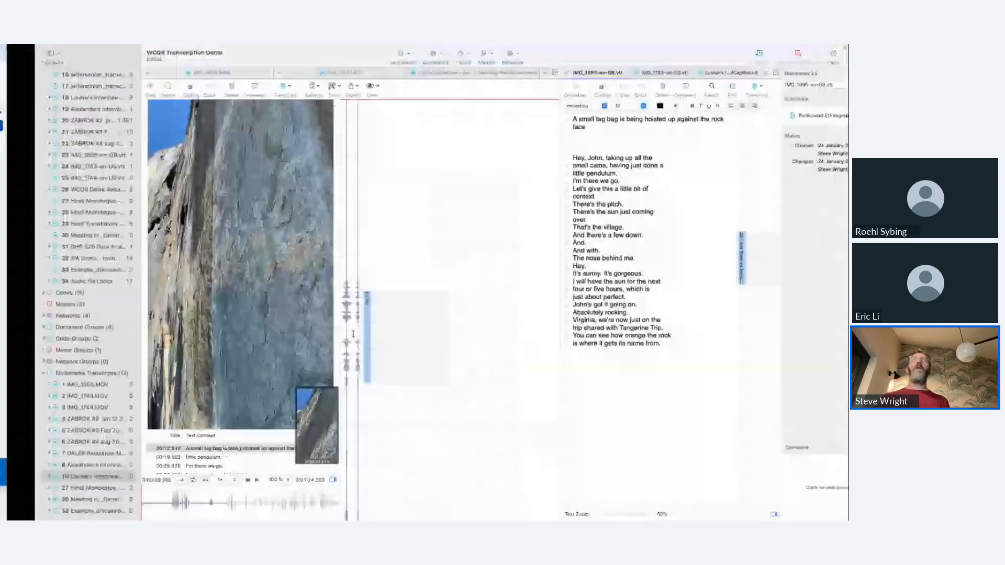
Step: Create a quotation on the IMG_1743.MOV waveform from about 0:01 to 0:04 and start its comment
click(314, 76)
drag(313, 128, 316, 193)
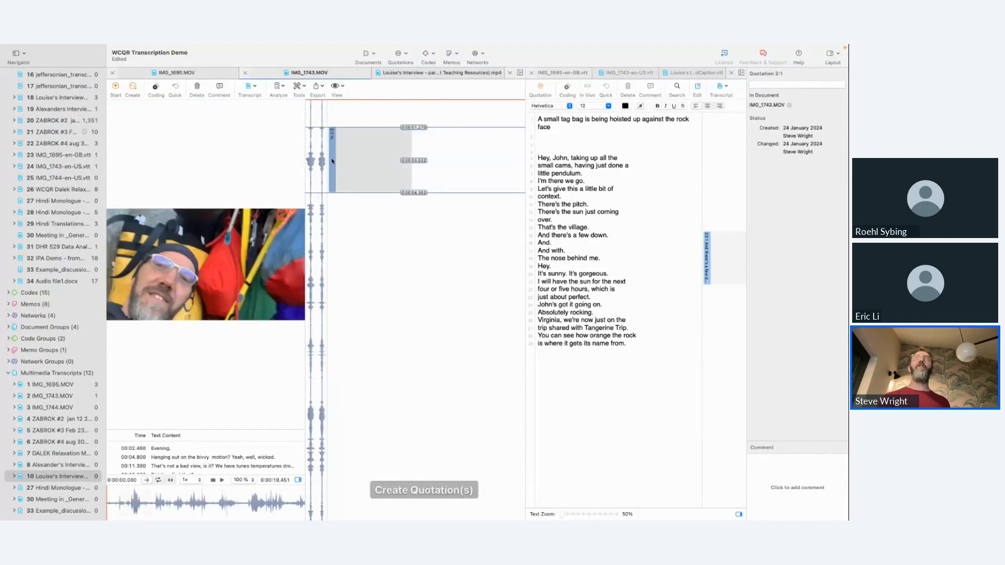
click(770, 465)
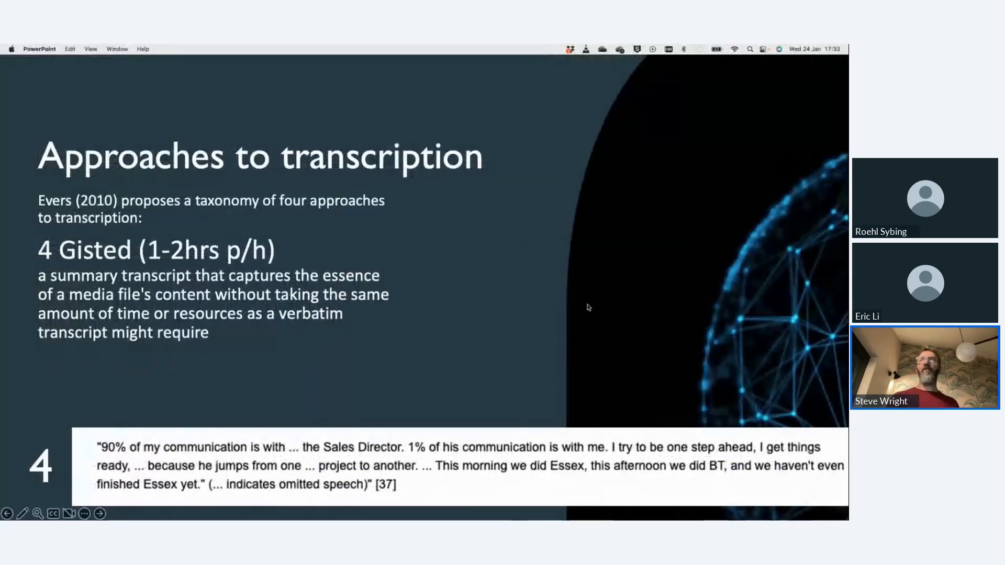
Step: Switch to the PowerPoint slideshow and show the slide "Enter ATLAS.ti: sync & correct, and so much more…"
key(Right)
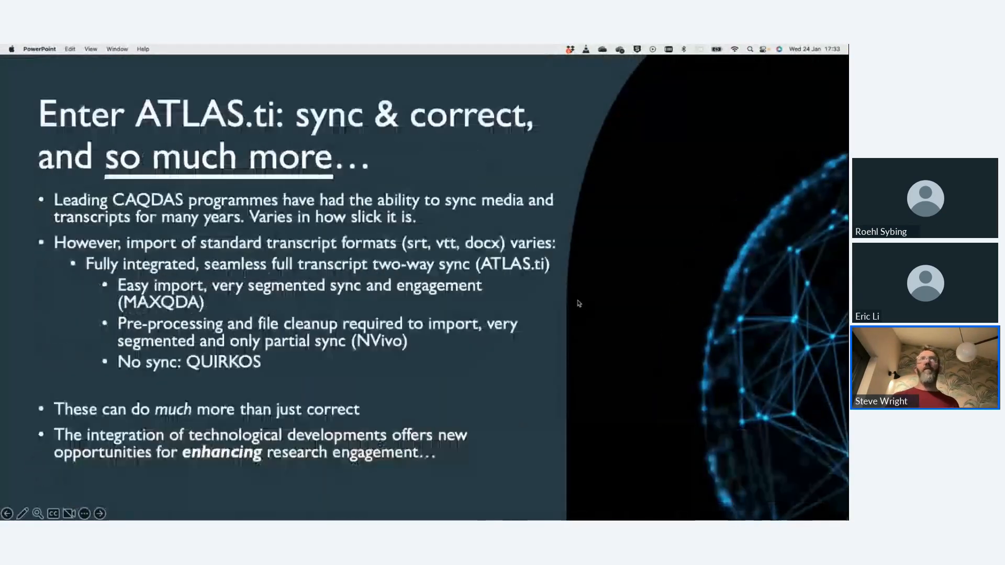
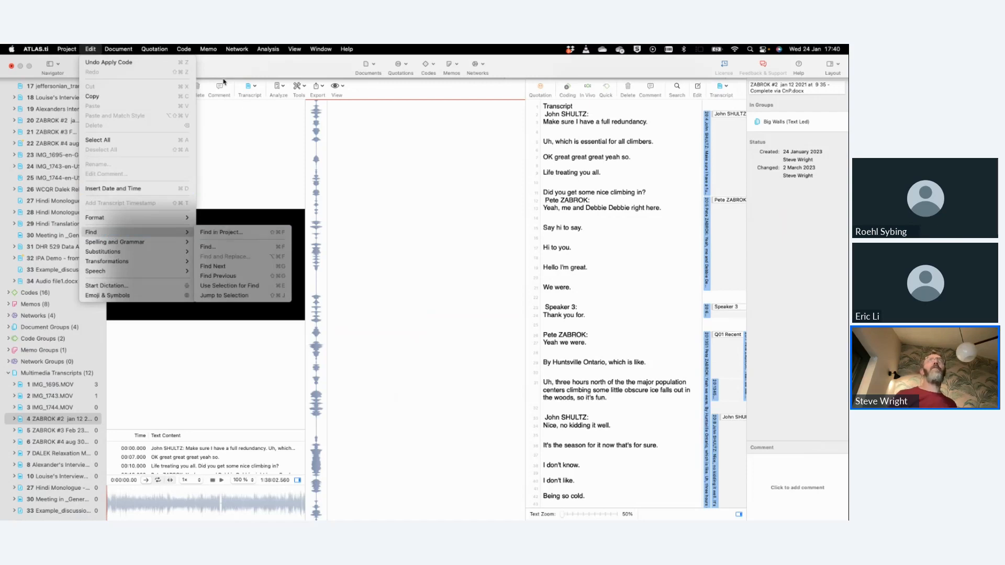
Step: Start a text search limited to the document group "Big Walls (Text Led)"
mouse_move(153, 53)
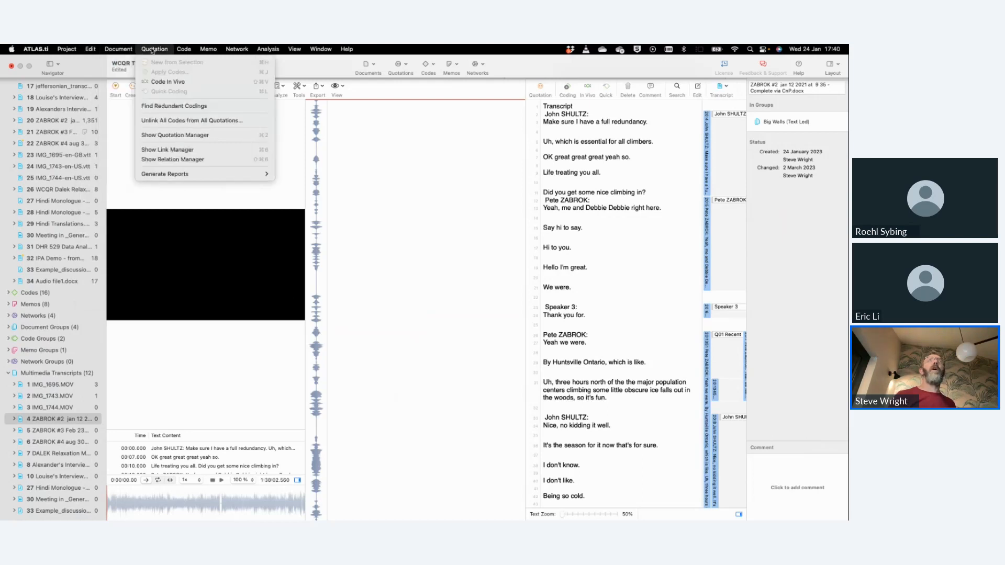
mouse_move(184, 50)
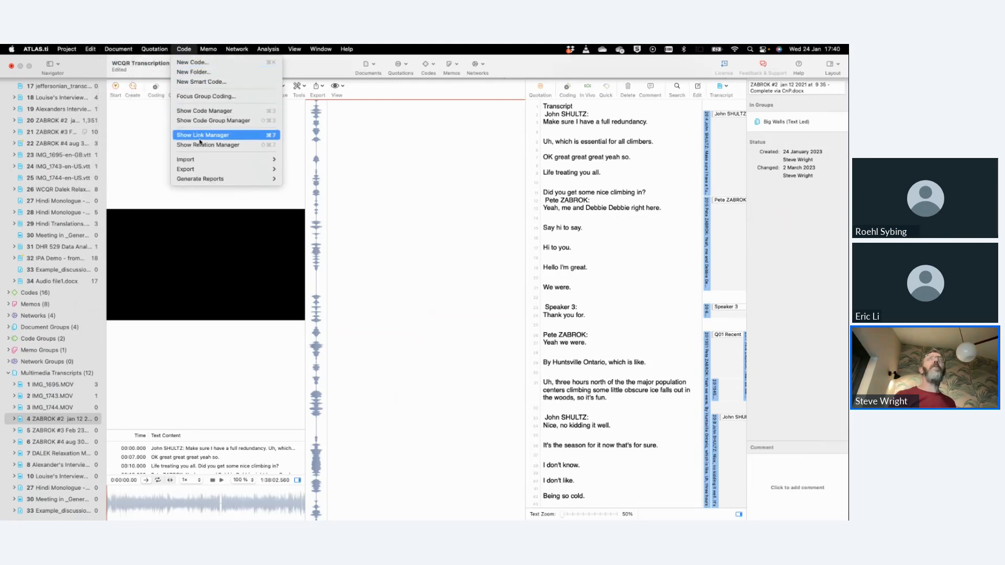
mouse_move(268, 51)
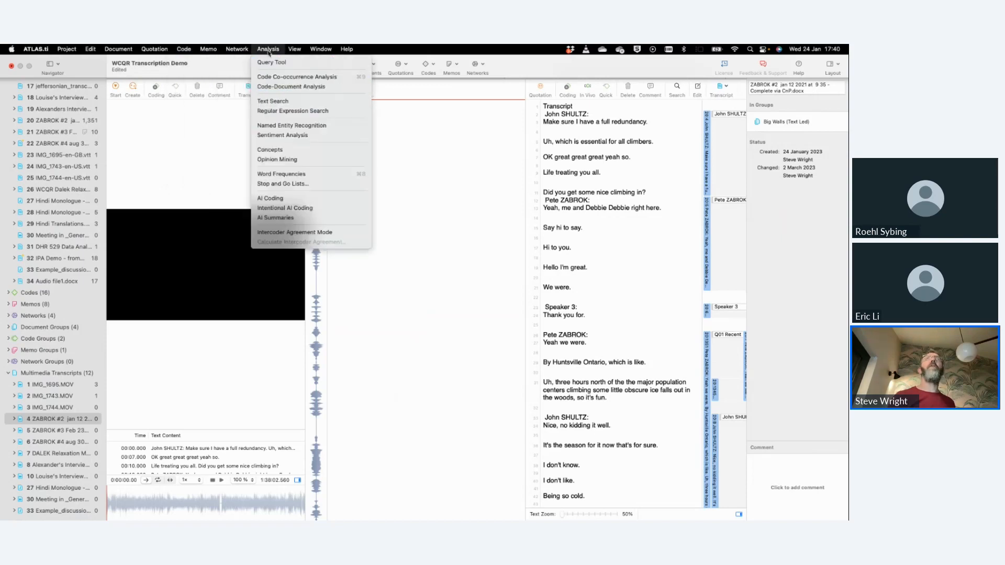
click(276, 101)
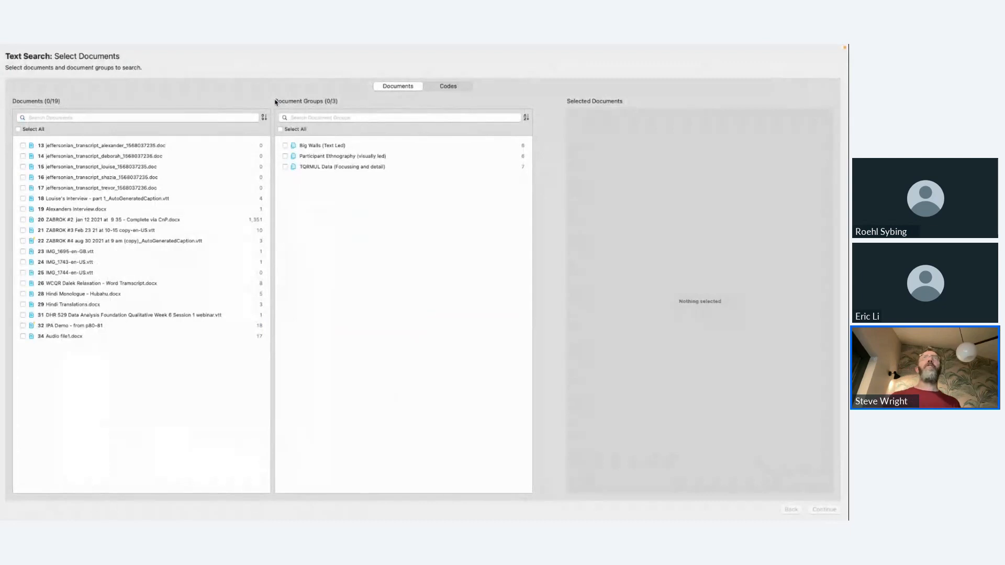
click(285, 145)
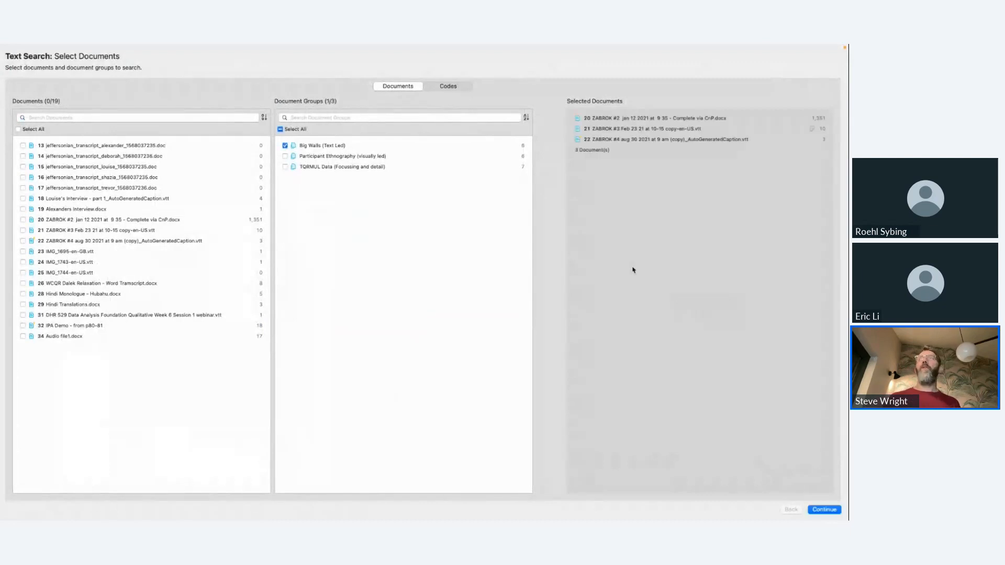
click(825, 510)
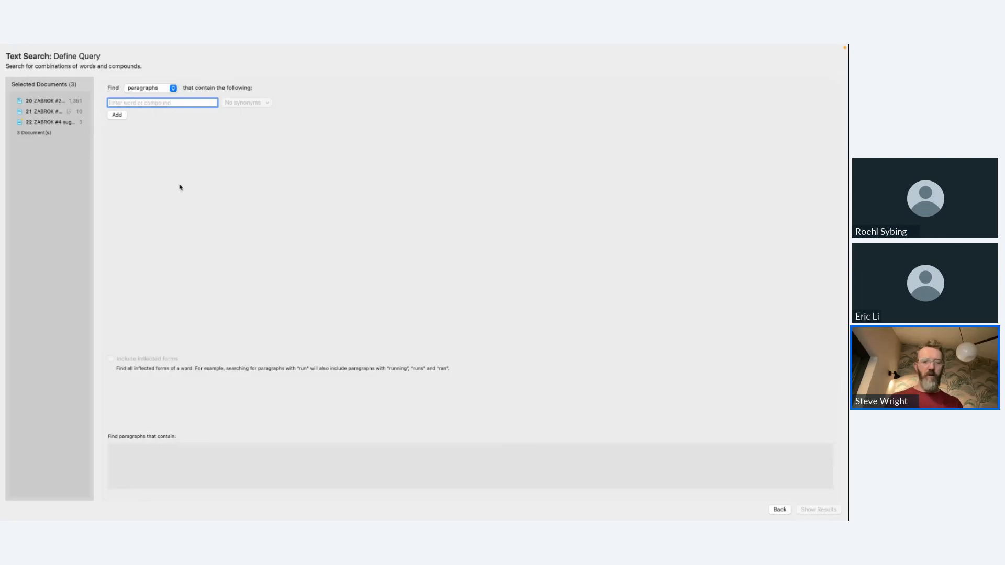
Step: Search the selected documents for paragraphs containing "hands", with an empty AND term added to the query
text(hands)
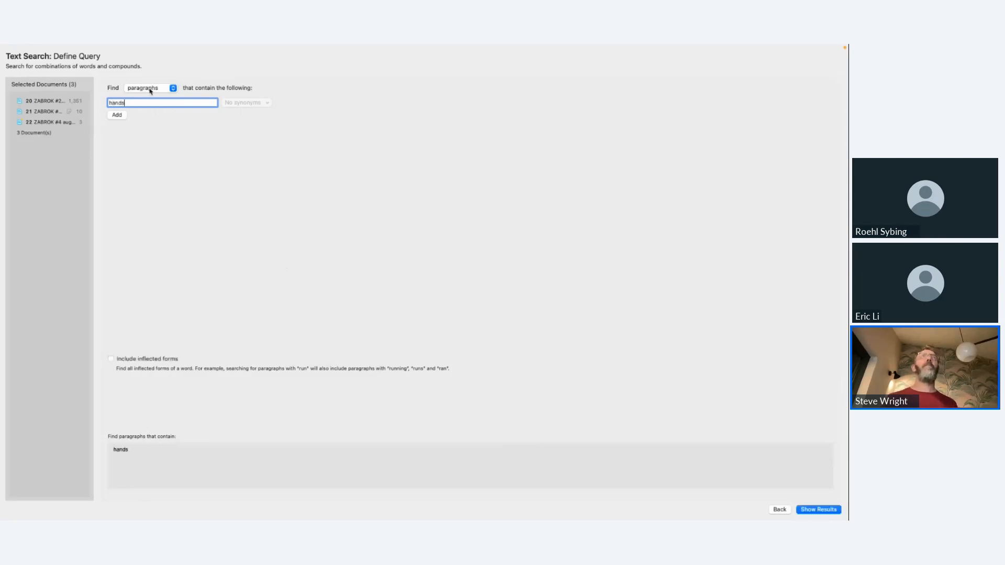
click(119, 115)
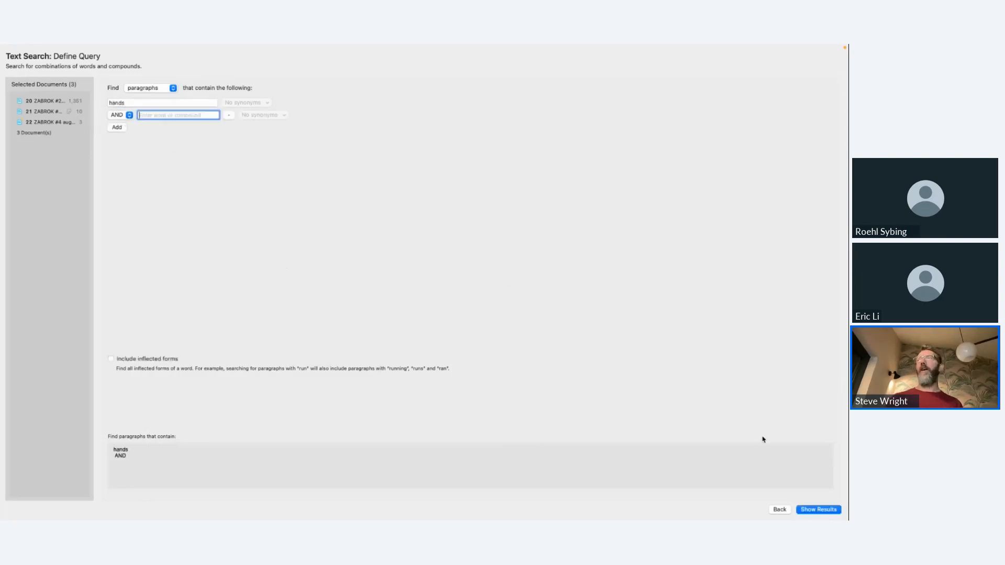
click(806, 511)
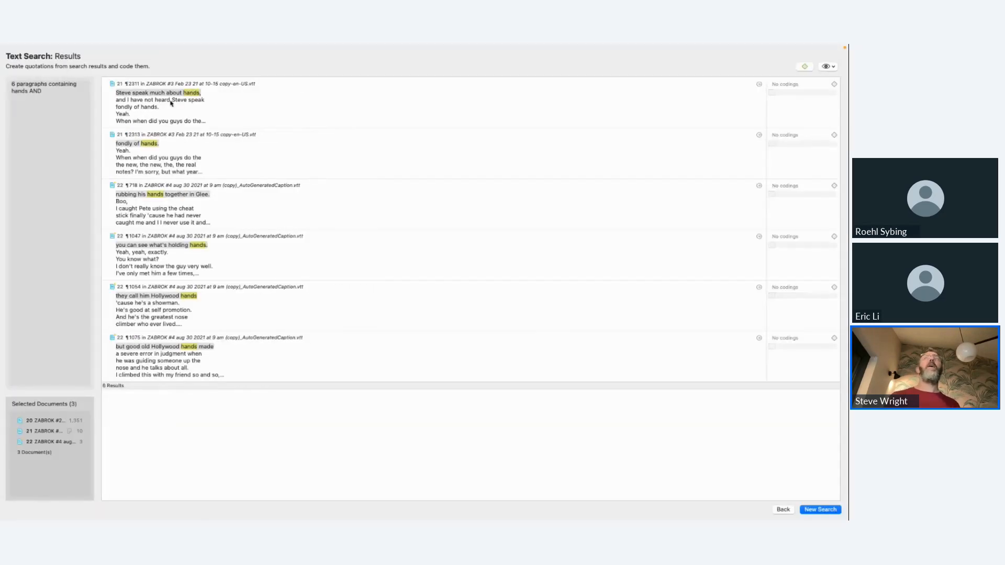
Step: Open the first "hands" search result at its line in the #3 Feb 23 21 transcript
click(110, 83)
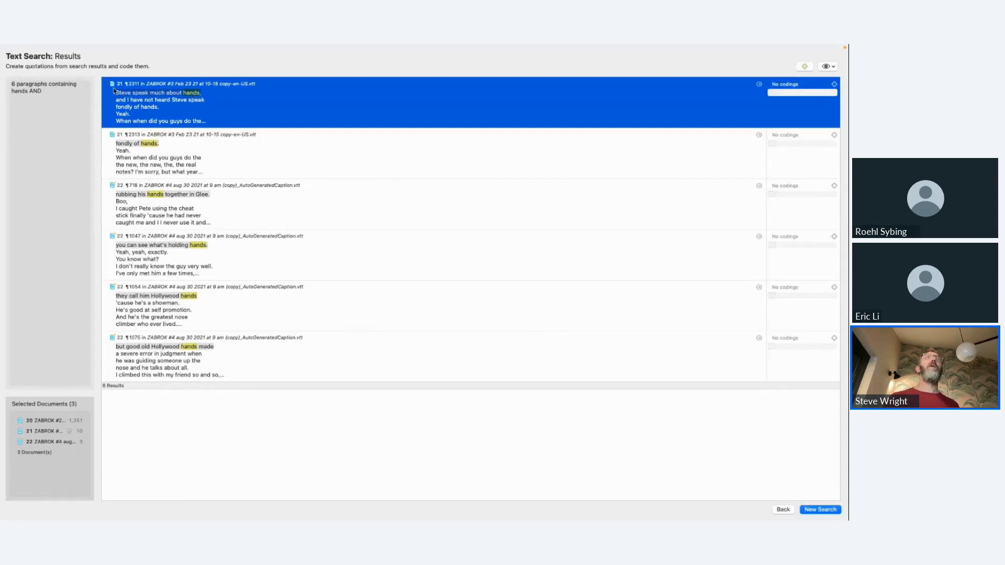
double_click(114, 91)
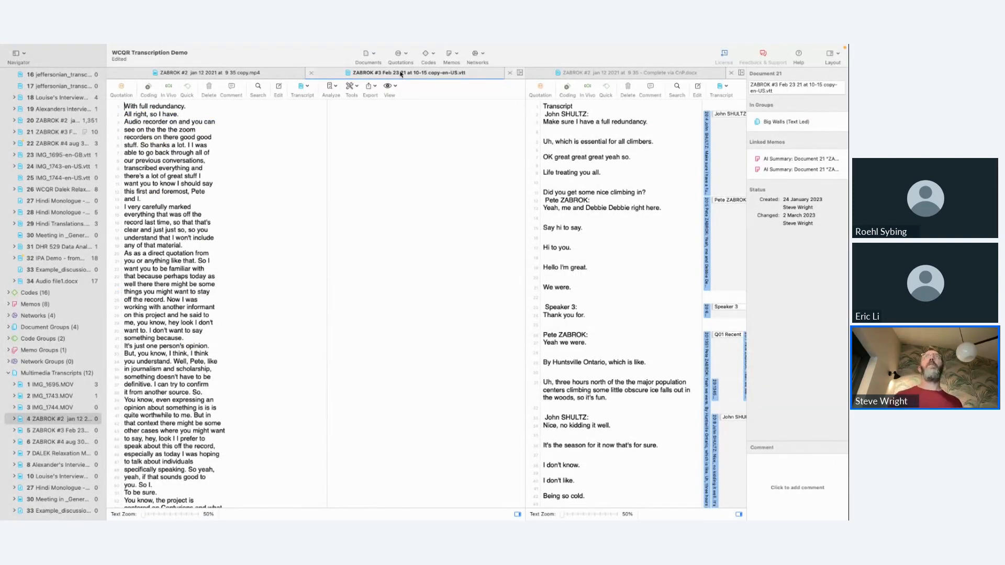
click(209, 73)
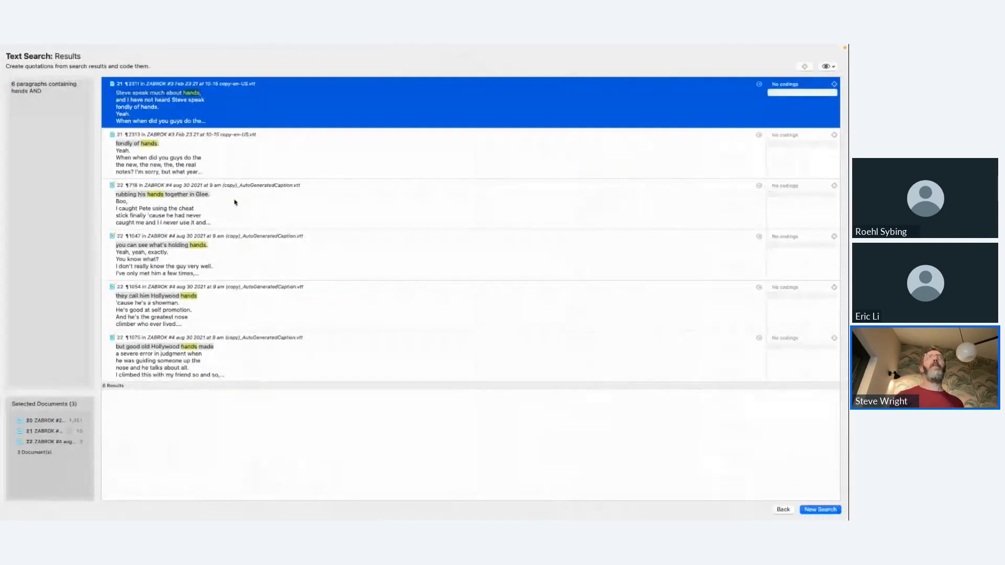
double_click(131, 108)
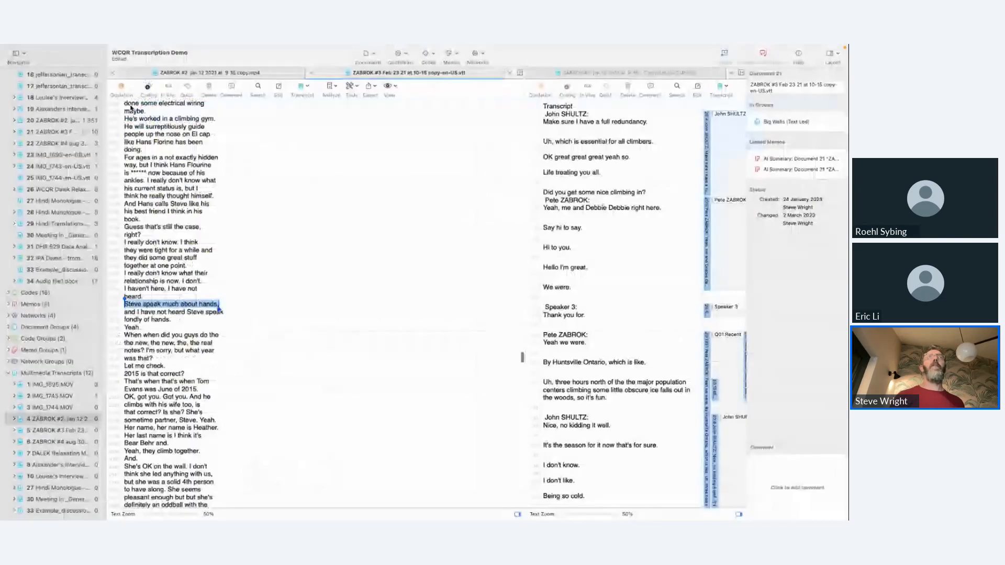
click(180, 302)
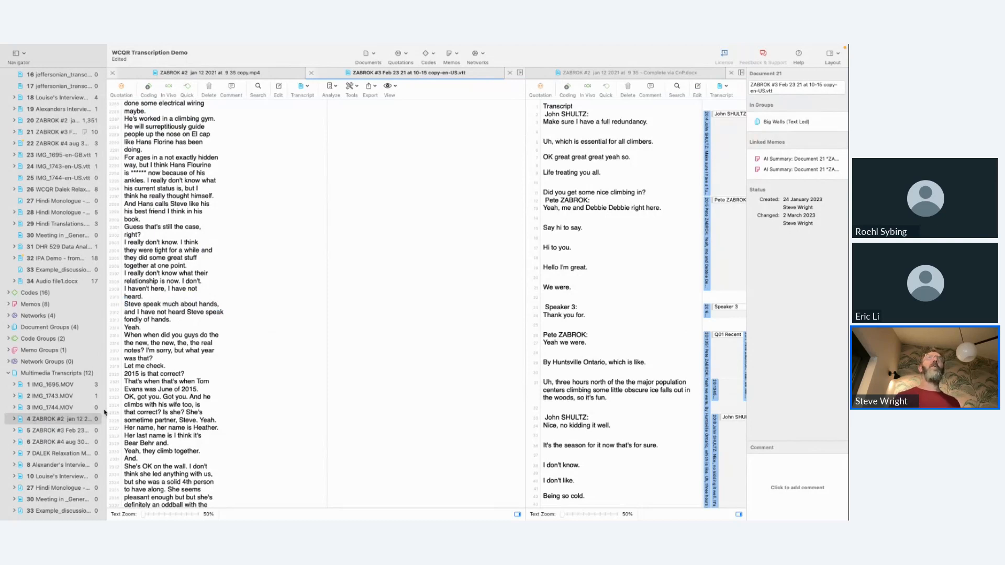
Step: Open the #3 Feb 23 multimedia transcript beside its video and jump the video to a line near the transcript's start
click(14, 419)
double_click(43, 423)
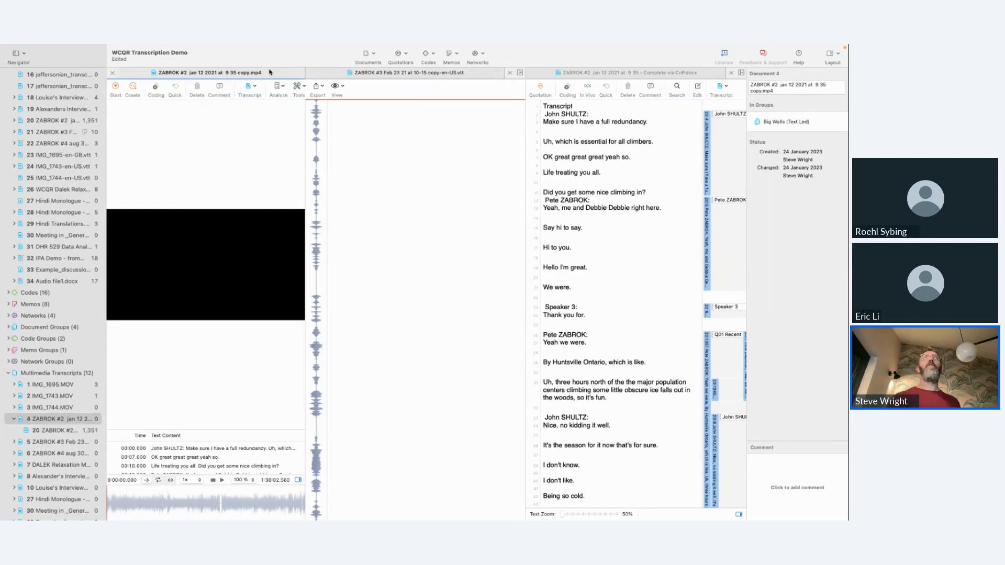
click(430, 74)
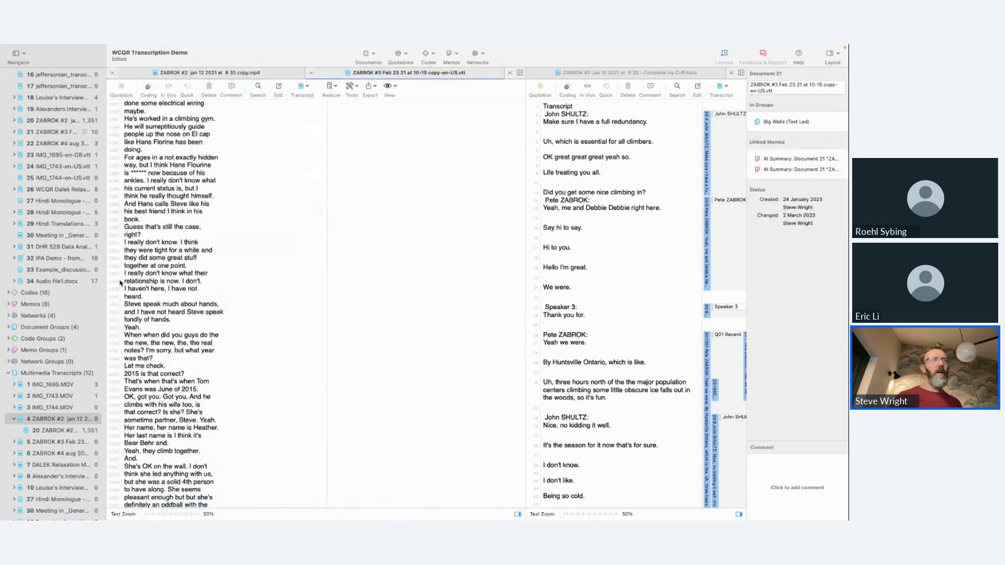
click(53, 442)
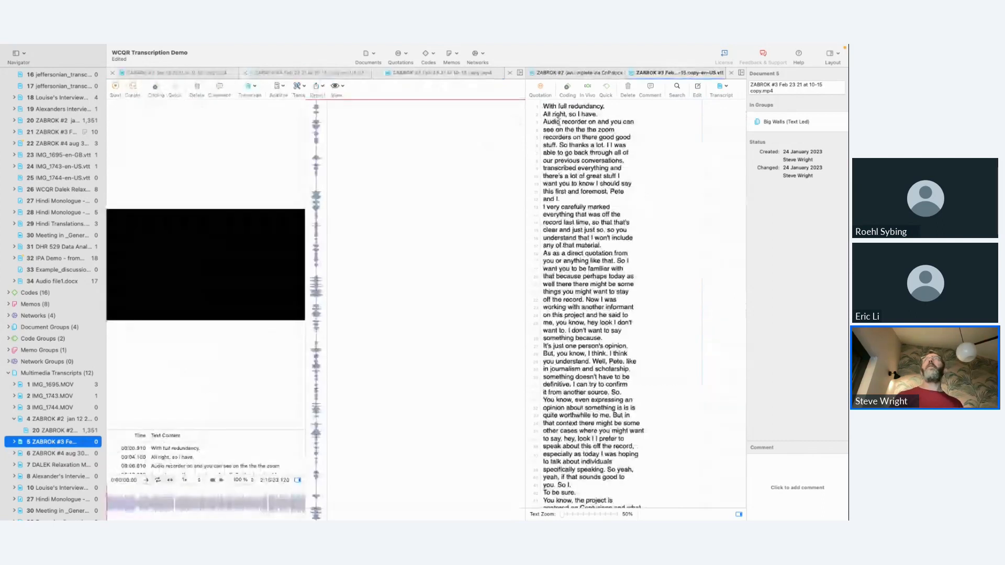
click(600, 192)
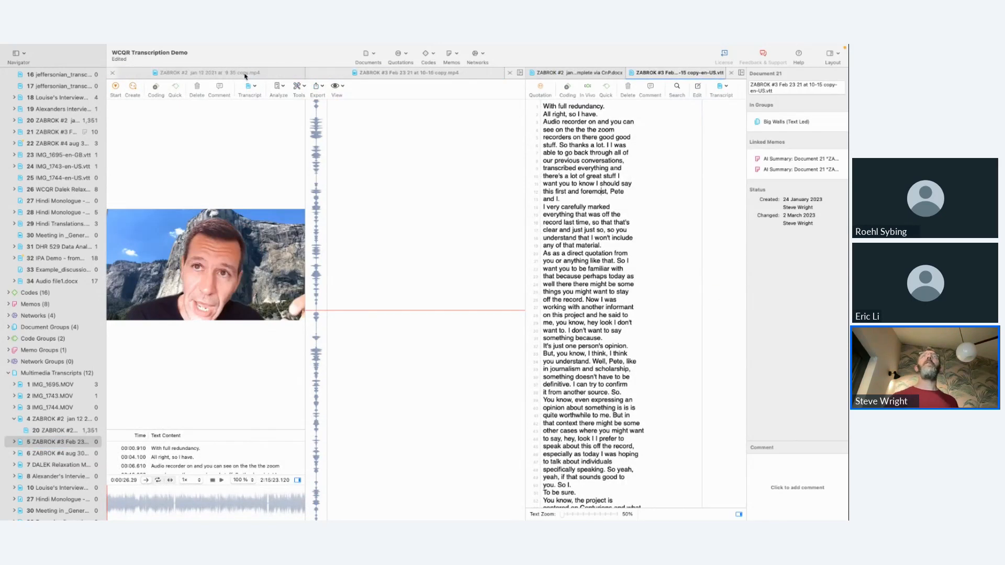
Step: Close the #3 Feb 23 video and the #2 jan 12 transcript
click(245, 76)
click(310, 75)
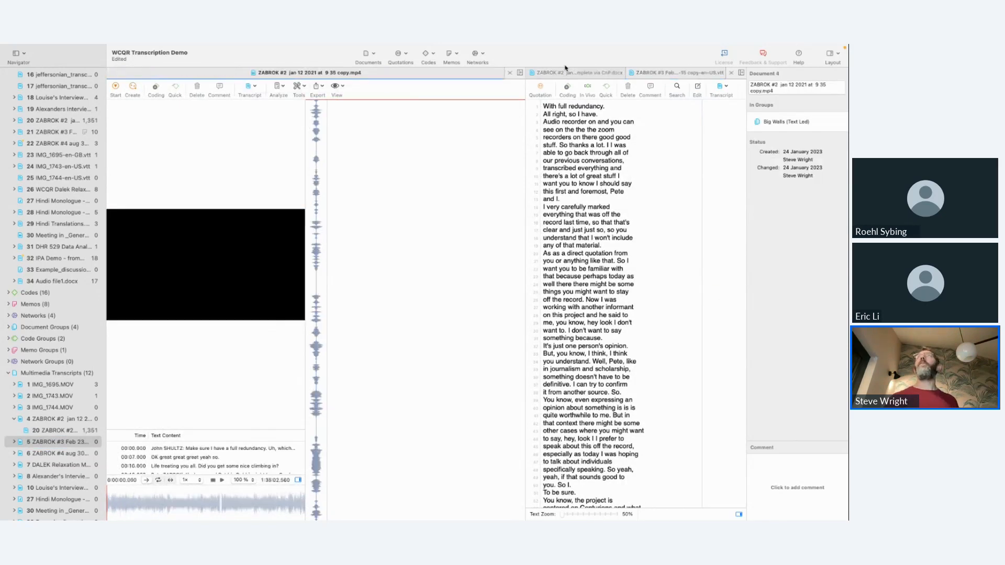
click(531, 76)
click(530, 74)
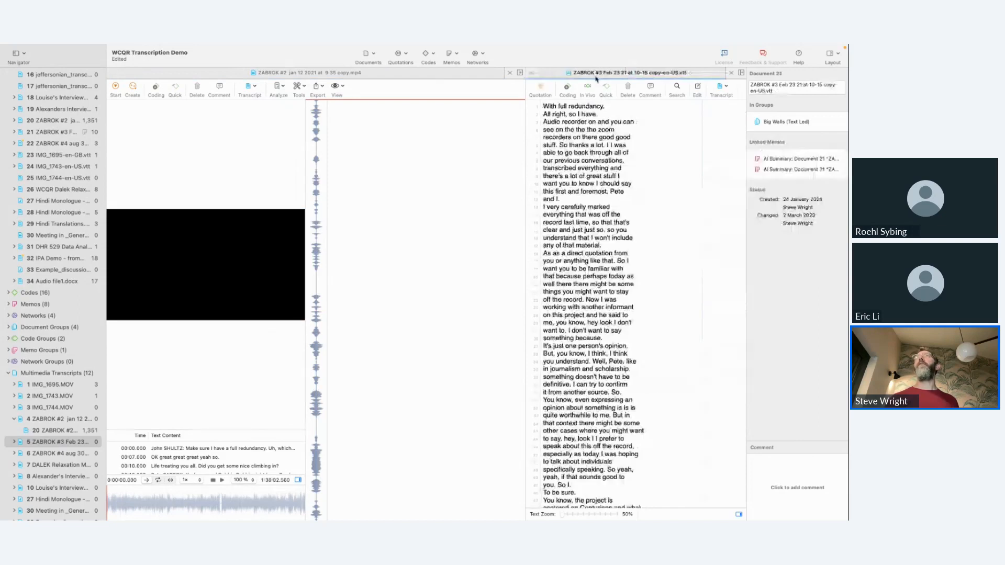
Step: Return to the text search results and open the first "hands" result in the #3 Feb 23 transcript again
key(ctrl+Right)
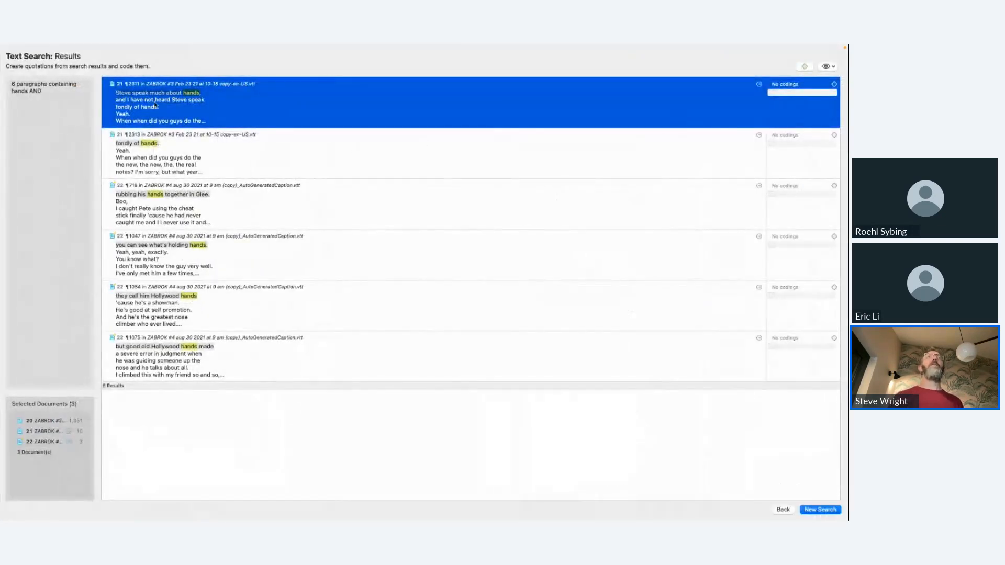
double_click(155, 105)
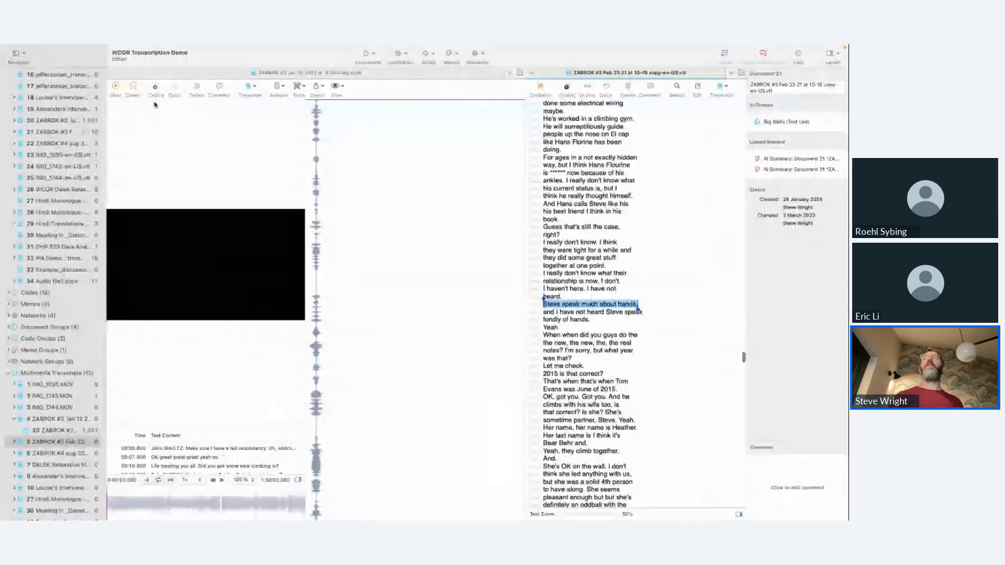
click(572, 304)
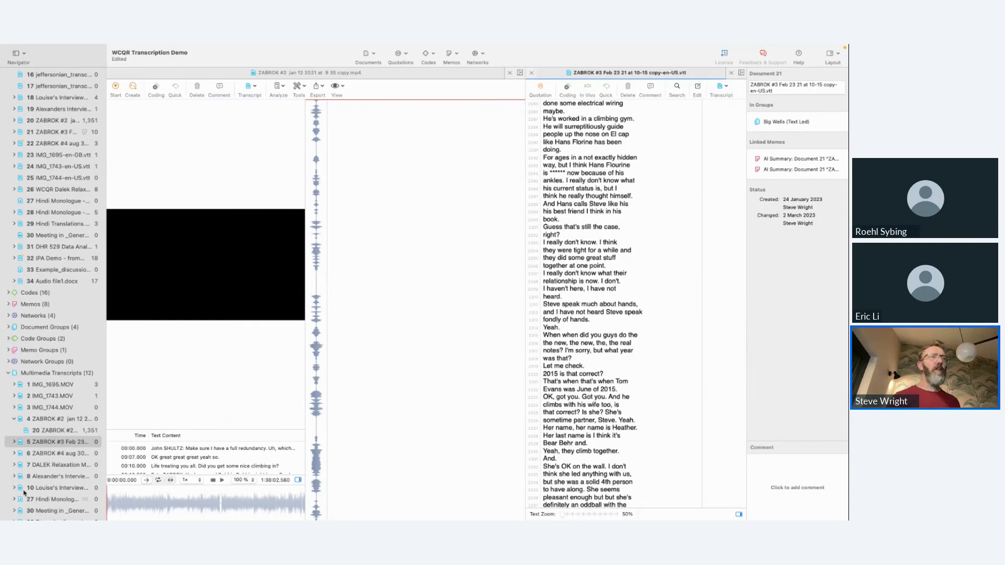
Step: Reopen the #3 Feb 23 multimedia transcript, close the #2 jan 12 video, and sync the remaining video to a transcript line
double_click(26, 444)
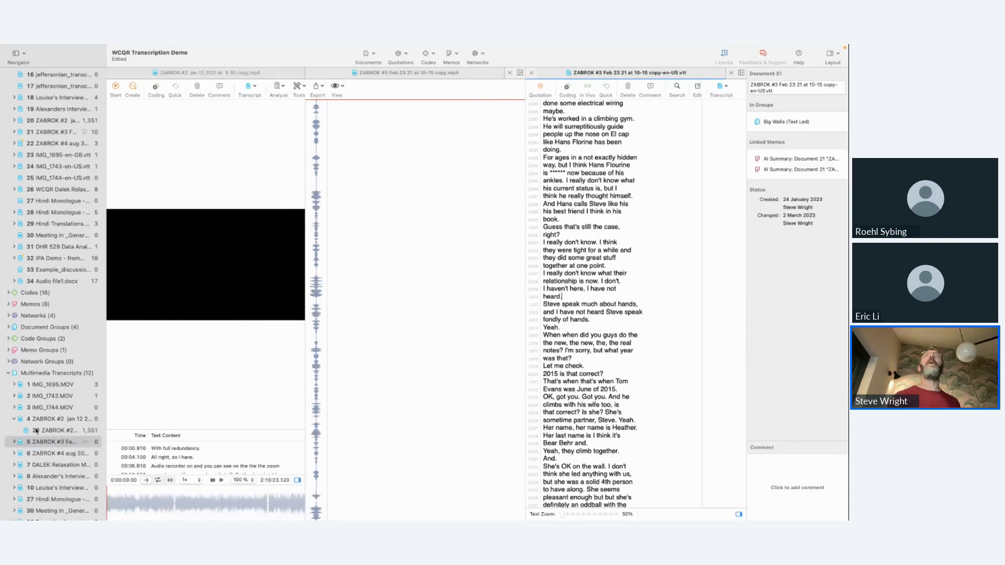
click(154, 73)
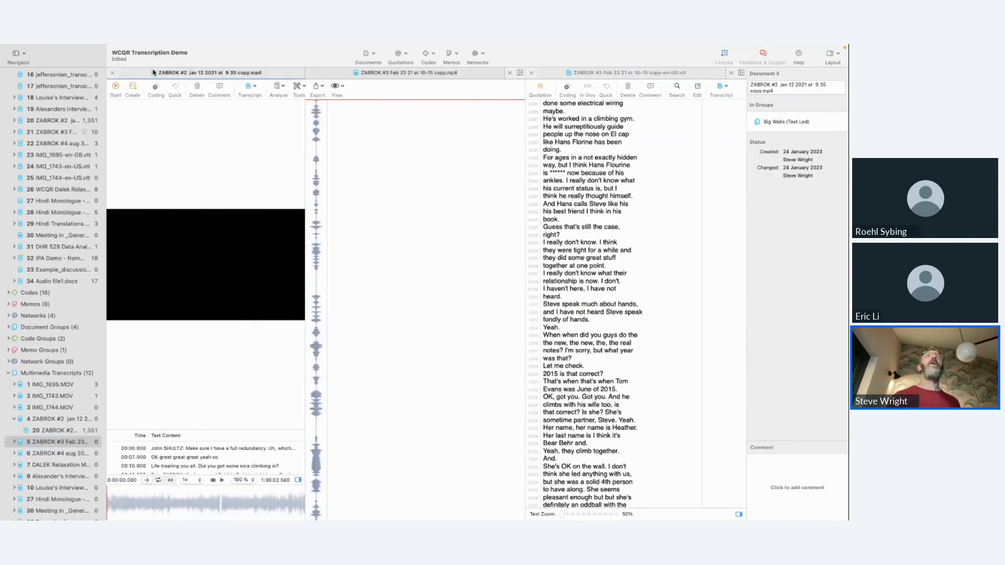
click(112, 73)
click(601, 257)
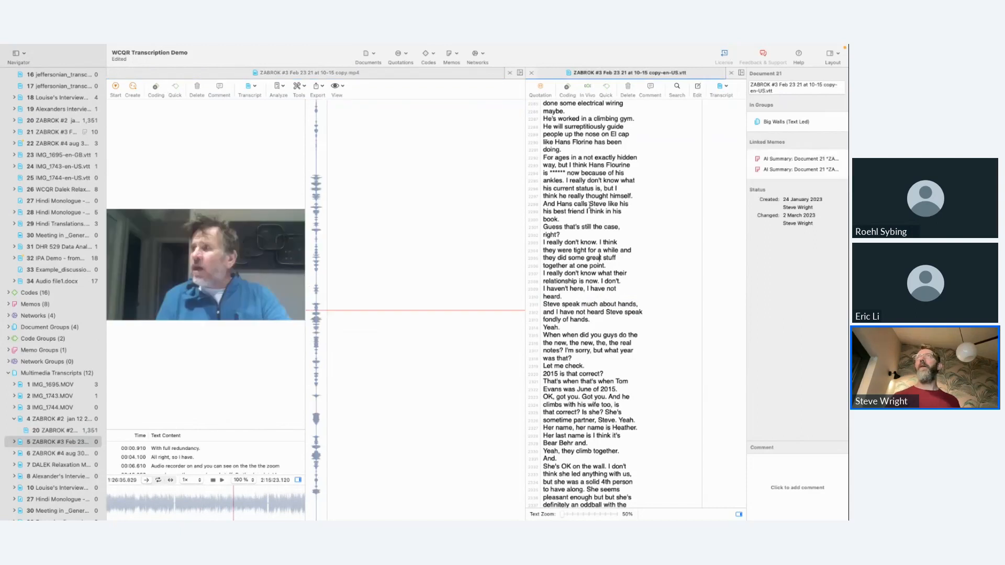
Step: Jump from the search results to the line "Steve speak much about hands" and play the synchronised video from there
scroll(573, 299, down, 5)
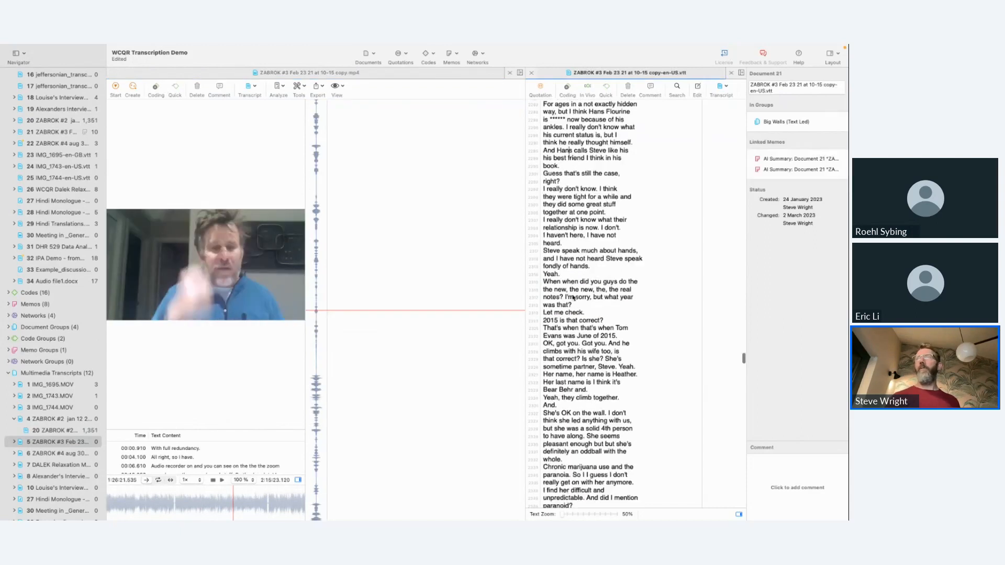
key(ctrl+Right)
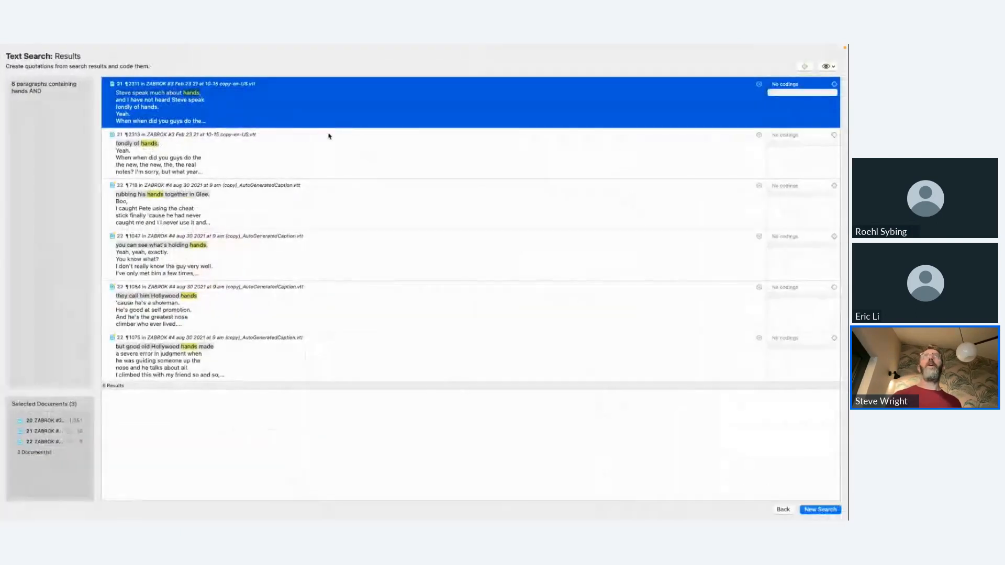
click(329, 136)
double_click(320, 111)
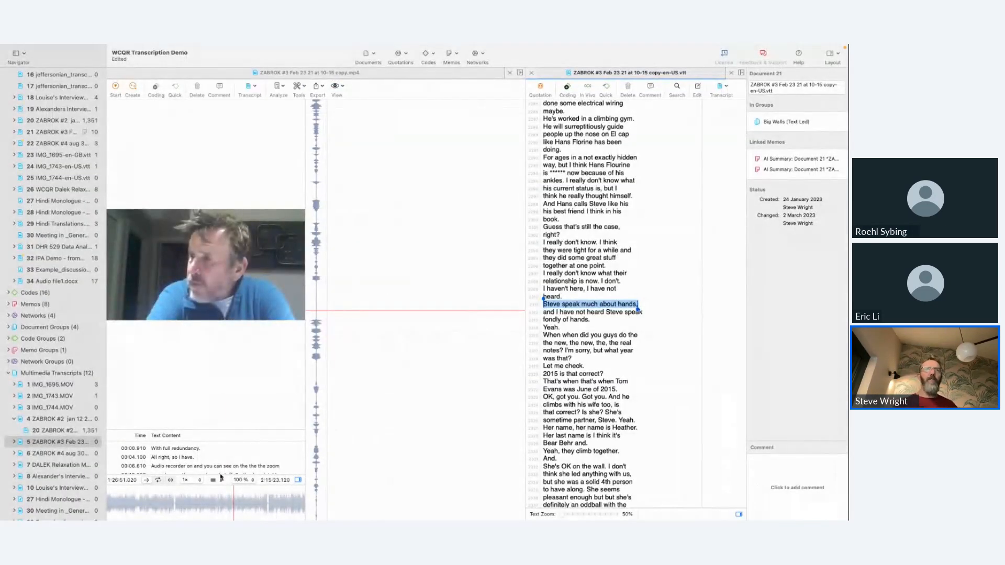
click(221, 478)
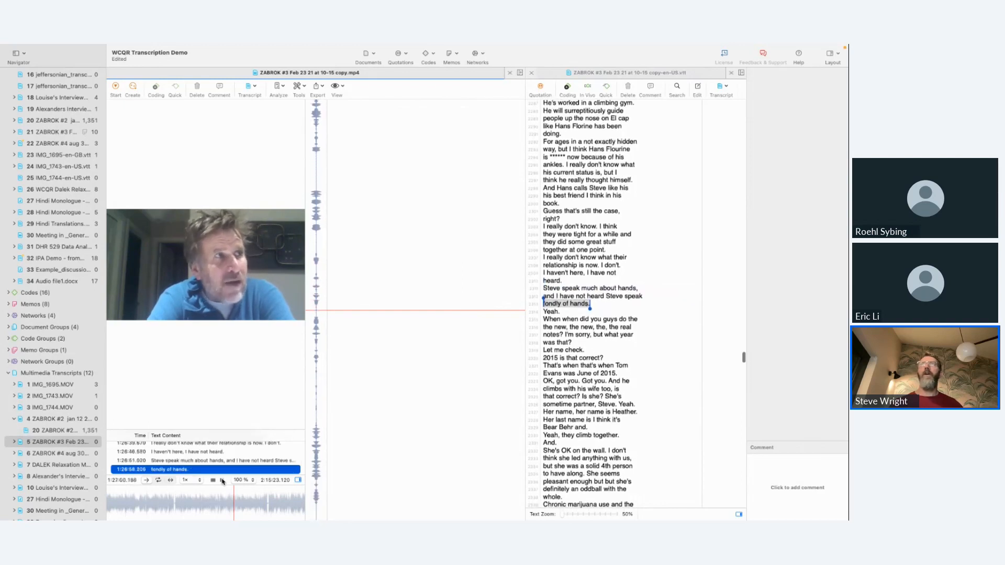
click(631, 289)
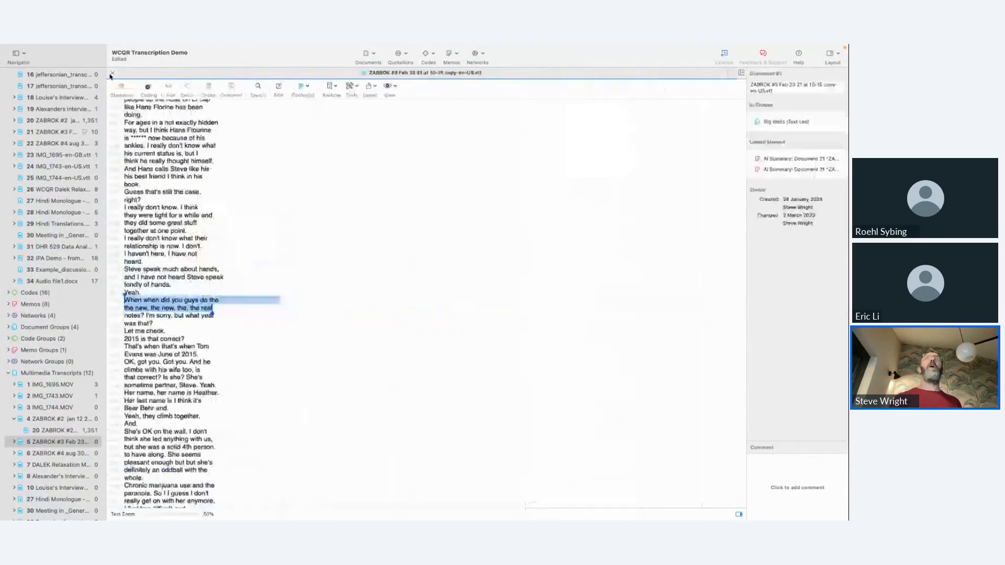
Step: Open the IMG_1695.MOV multimedia transcript and jump the video to the line "small cams, having just done a"
double_click(56, 385)
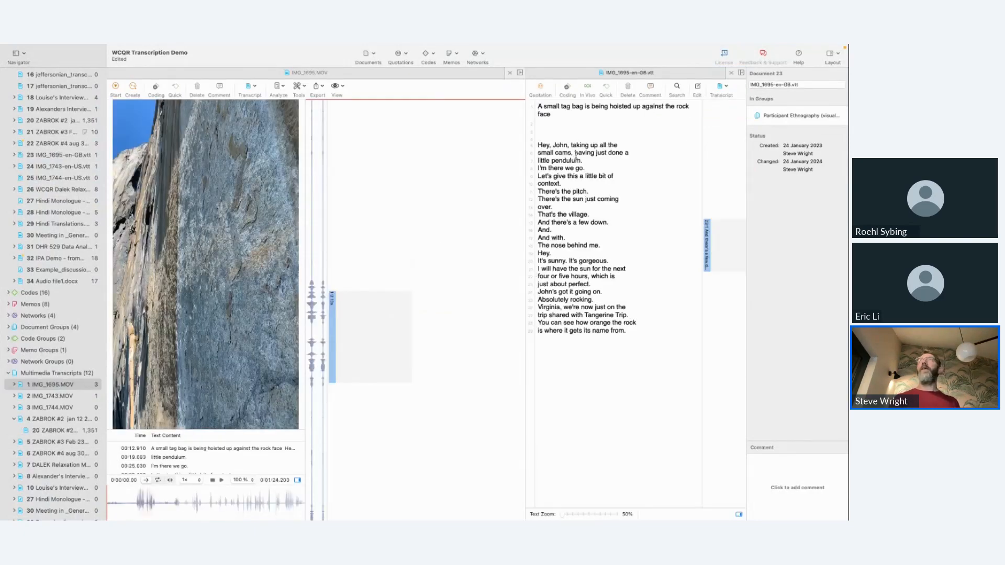
click(575, 153)
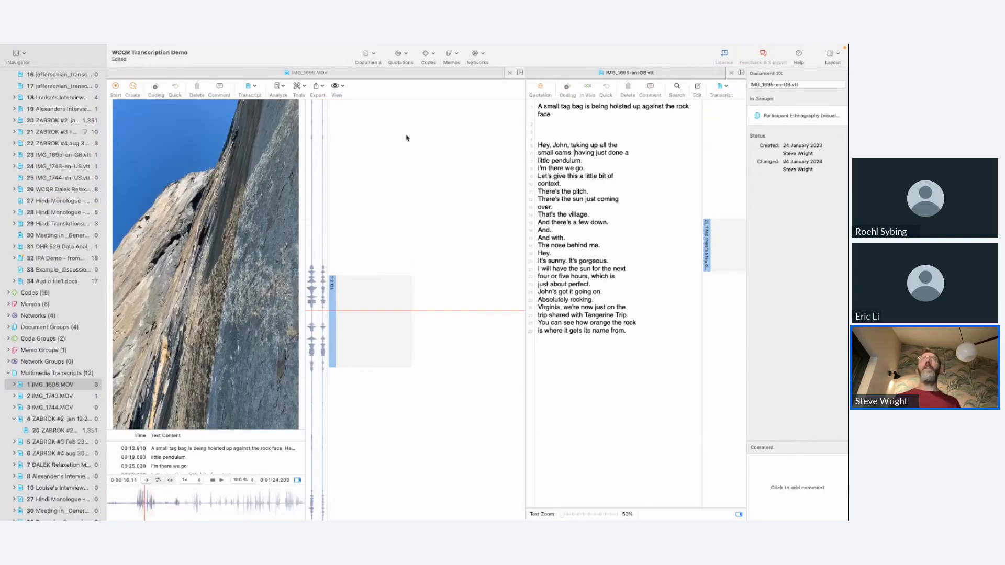
Step: Select the transcript quotation beginning "And there's a few down." and briefly play the synchronised IMG_1695.MOV video
click(707, 230)
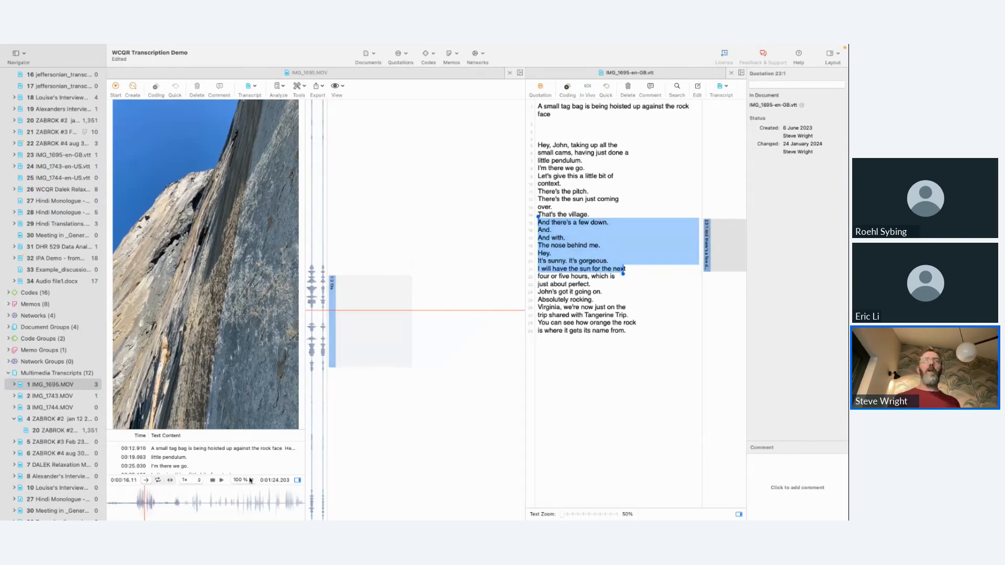
click(222, 480)
click(222, 480)
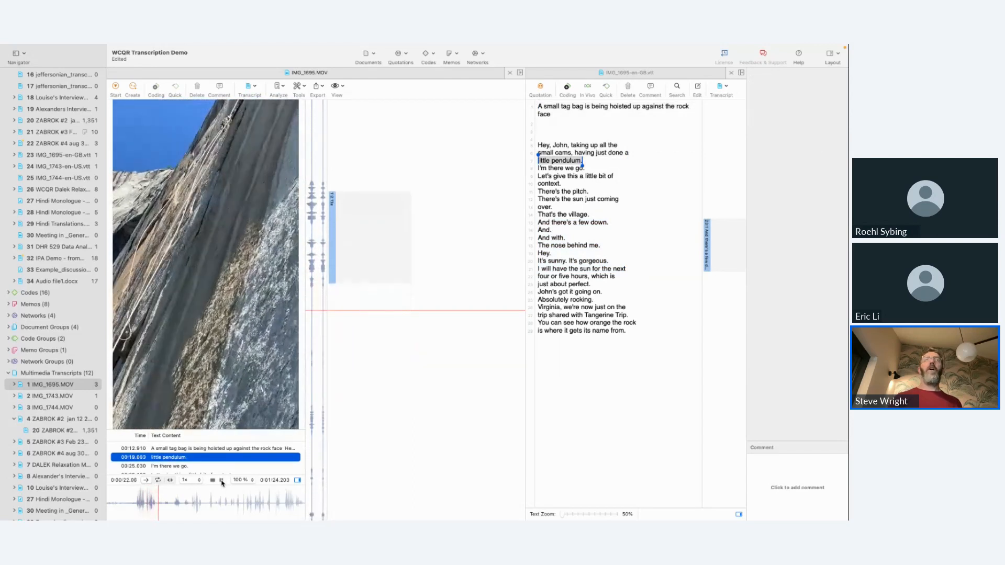
Step: Pause the video and link the transcript quotation beginning "And there's a few down." to the video quotation with the relation "discusses"
click(222, 481)
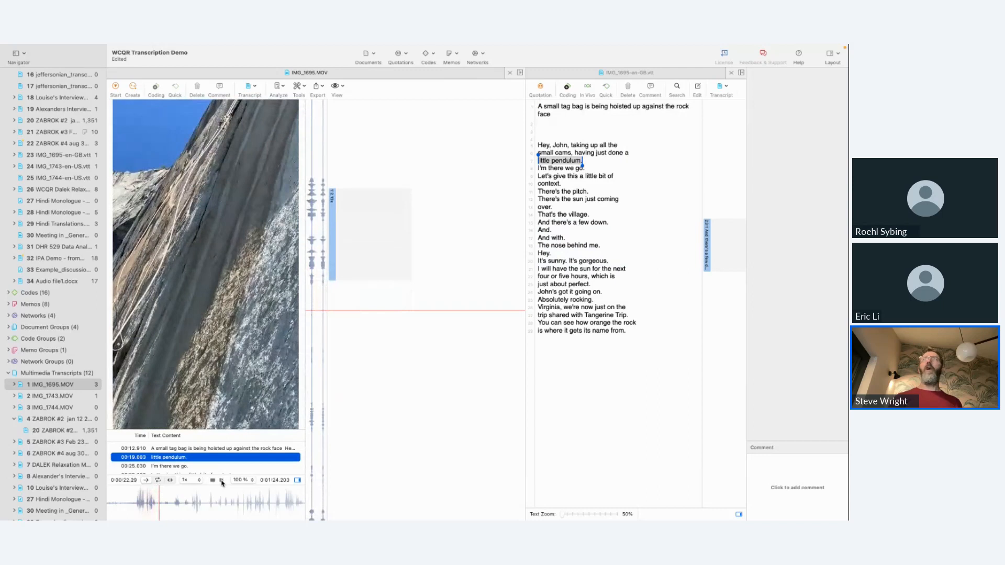
click(710, 243)
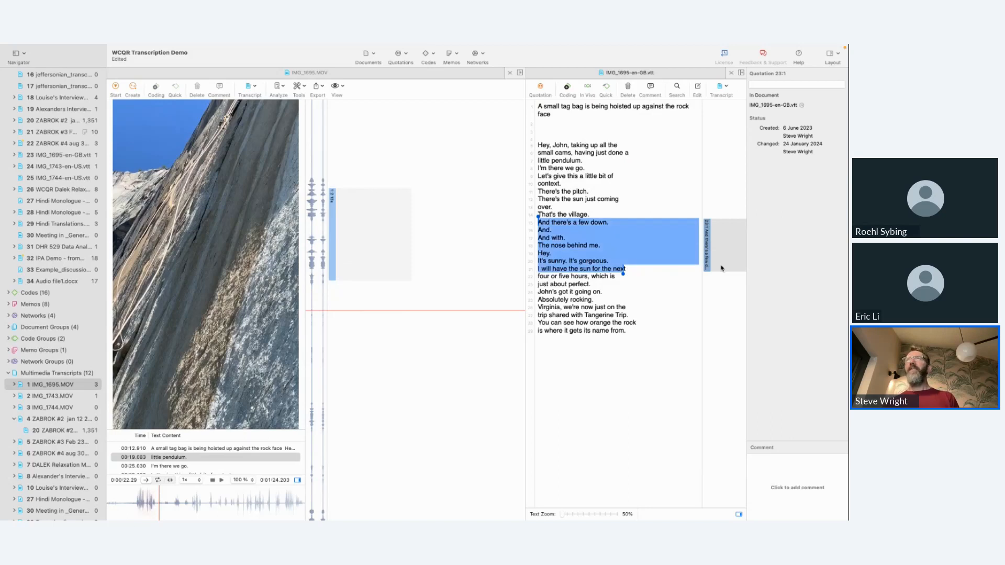
drag(708, 250, 334, 235)
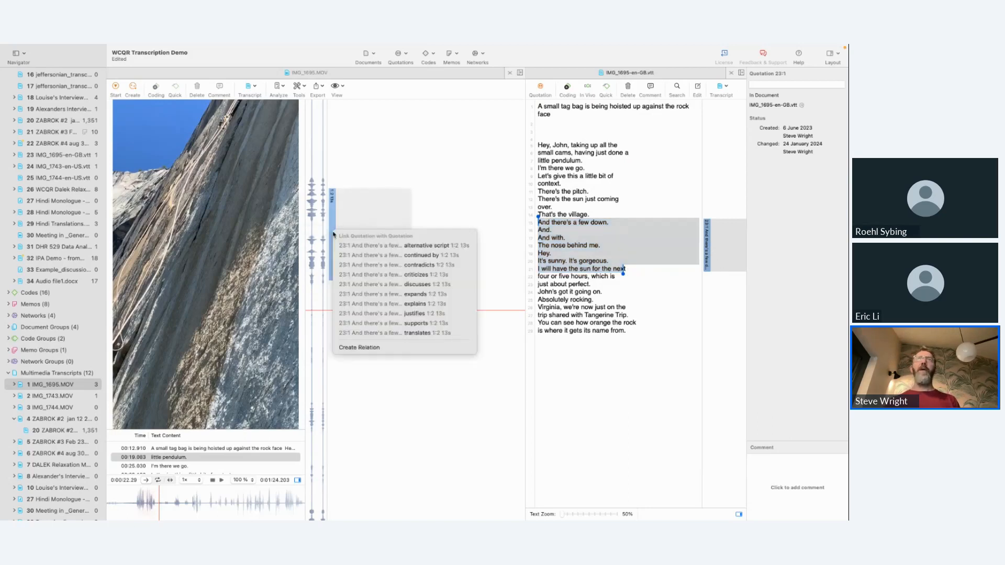
click(423, 287)
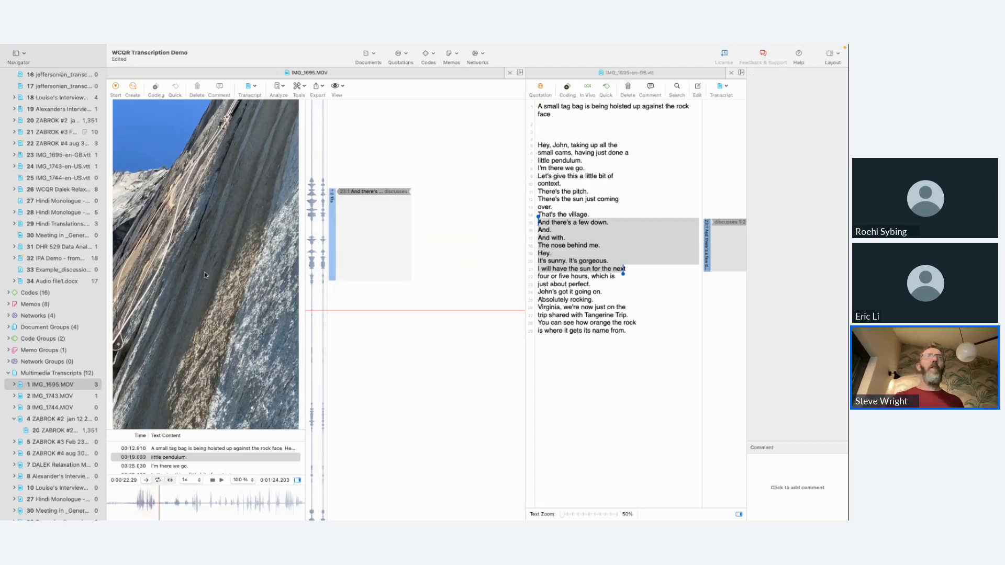
Step: Show the slide "The fourth T? Translation" in PowerPoint and return to ATLAS.ti
key(super+Tab)
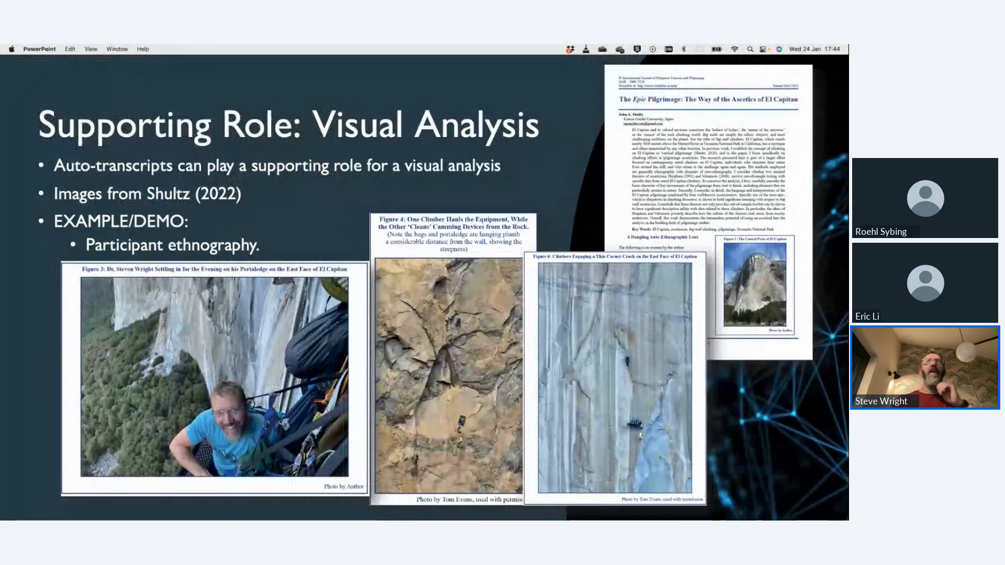
key(Right)
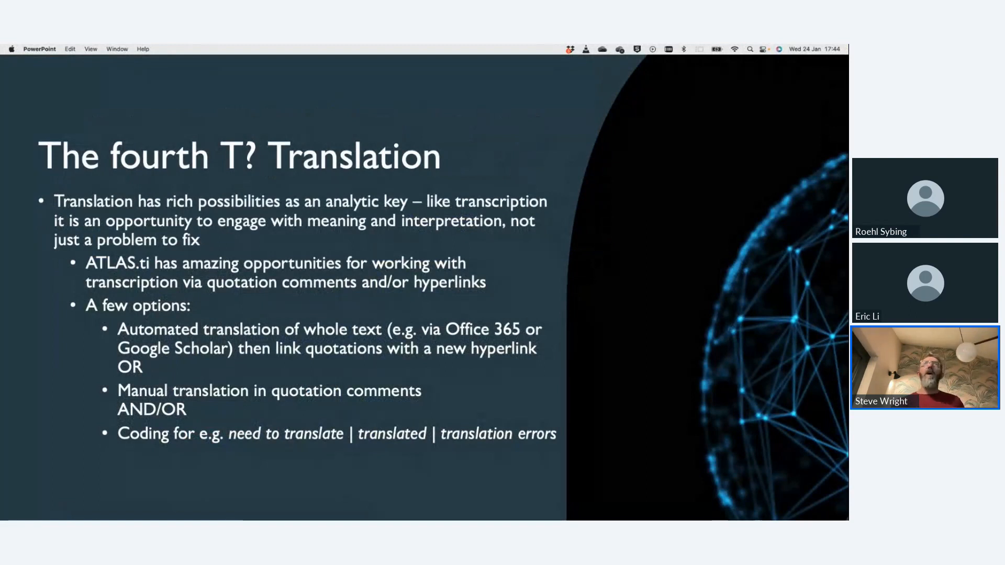
key(ctrl+Right)
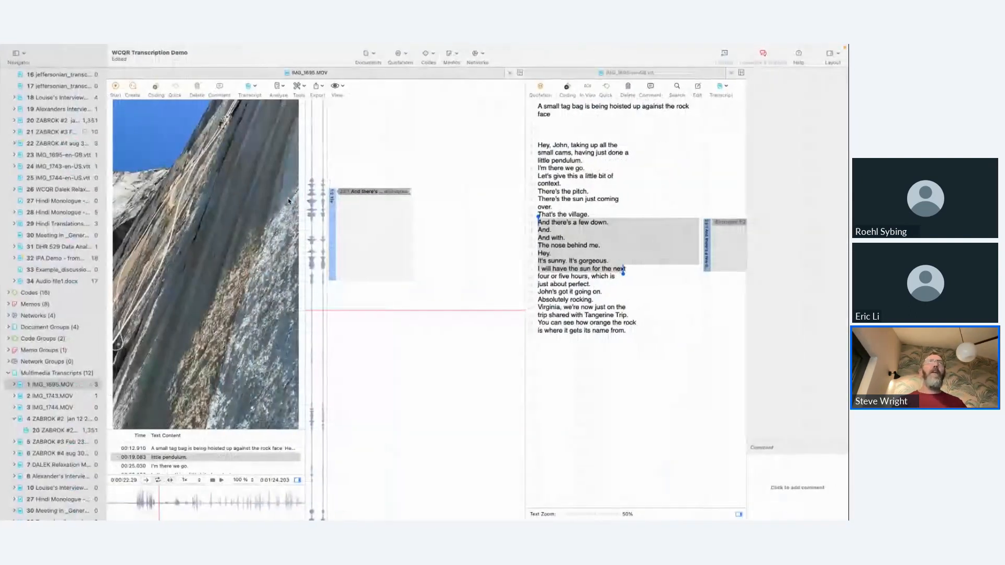
Step: Open the Hindi Monologue - Hubahu audio file together with its synchronised multimedia transcript
click(56, 202)
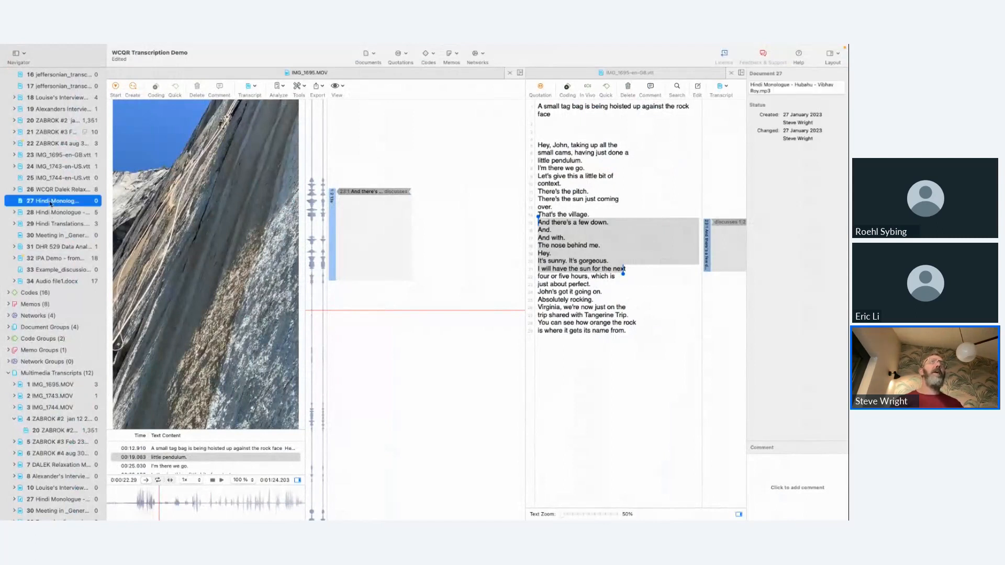
double_click(51, 202)
scroll(65, 408, down, 1)
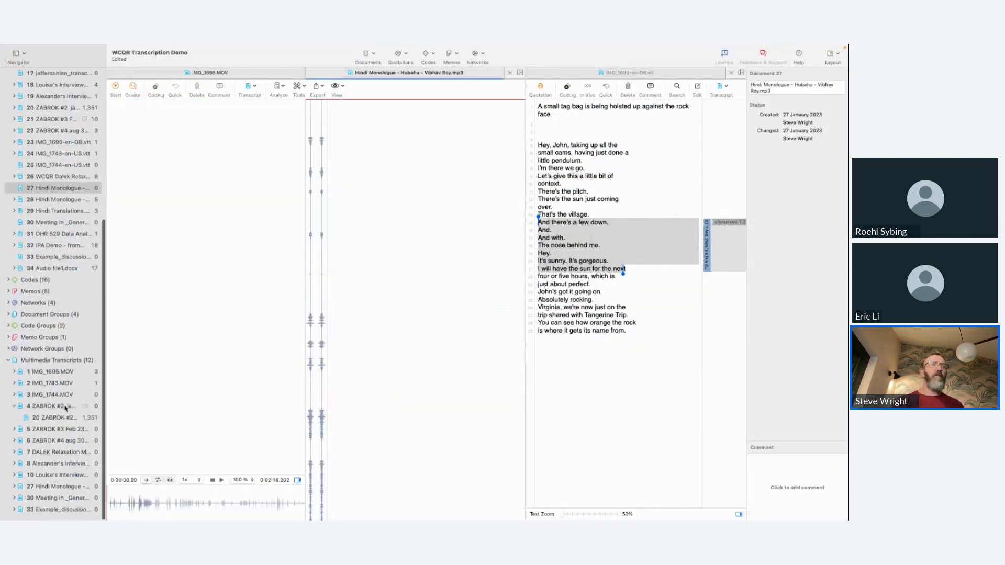
click(51, 487)
double_click(50, 488)
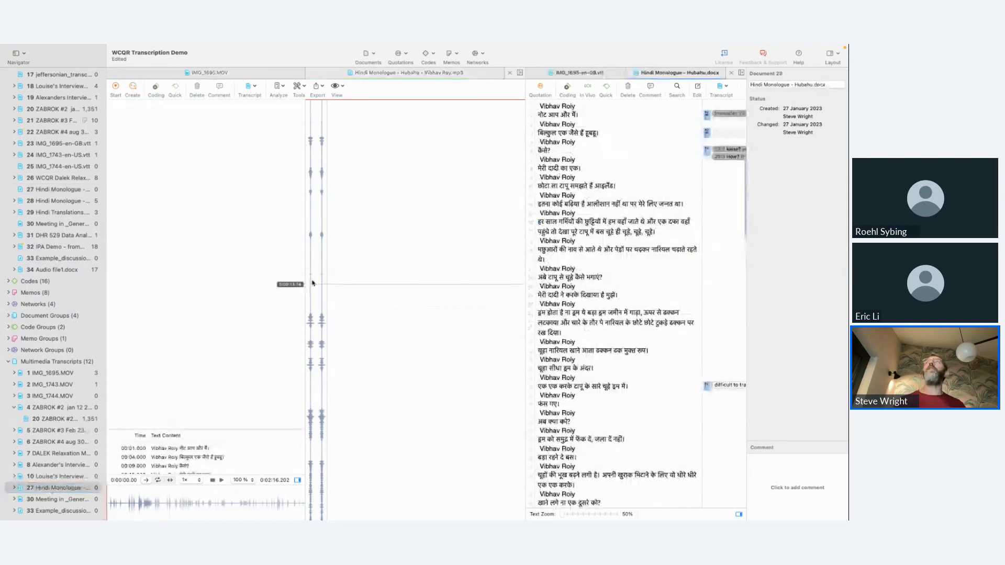
Step: Close the IMG_1695.MOV video and its IMG_1695-en-GB.vtt transcript, and briefly play the Hindi Monologue audio
click(209, 74)
click(112, 72)
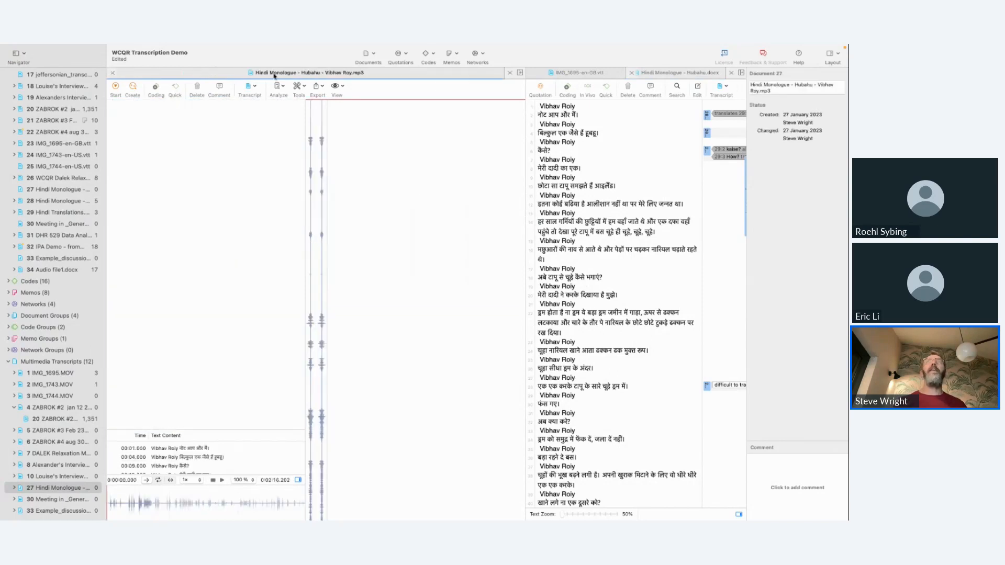
click(603, 77)
click(531, 73)
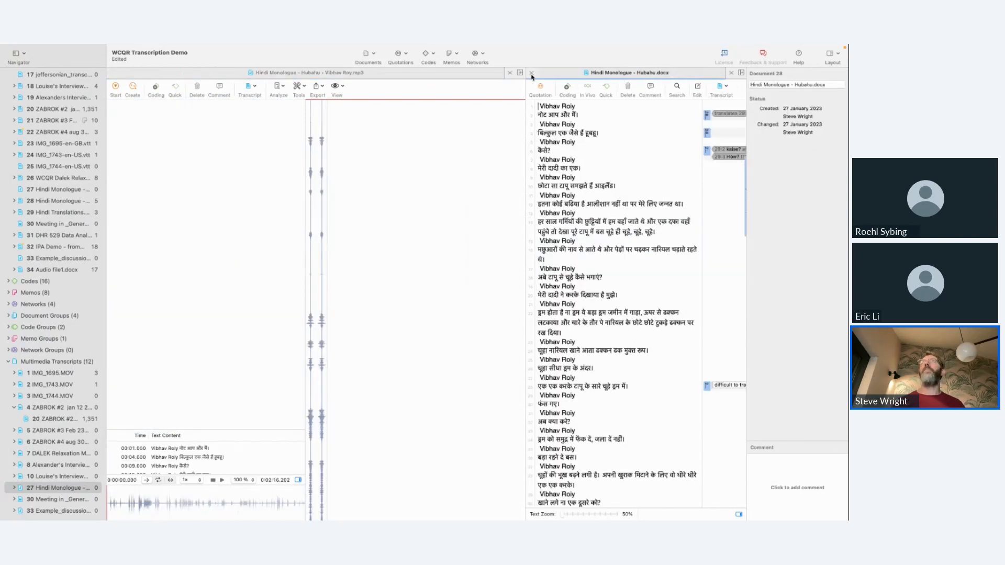
click(221, 480)
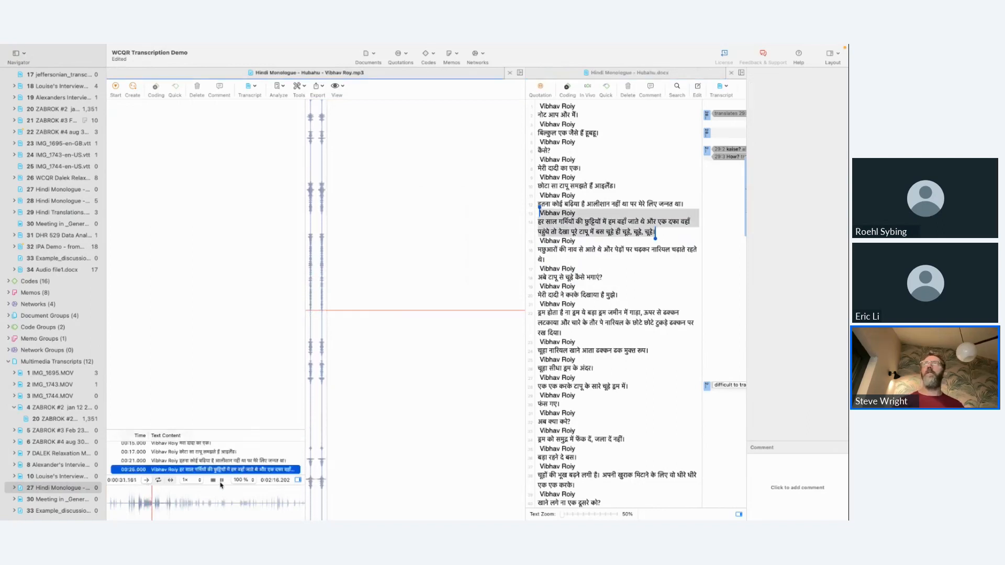
click(222, 480)
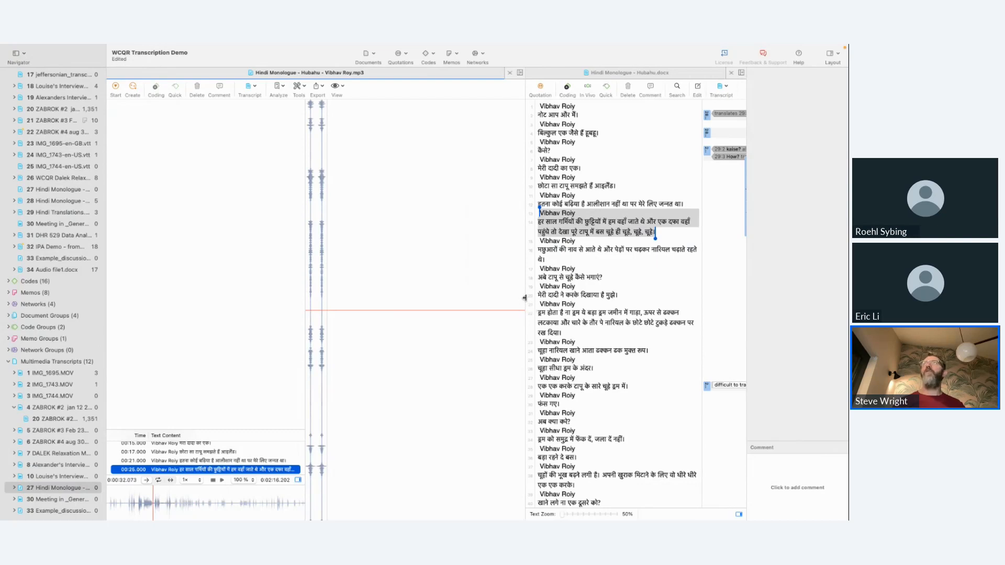
Step: Widen the Hindi transcript pane and clear the comment of the quotation coded "to translate"
drag(524, 298, 387, 298)
click(652, 180)
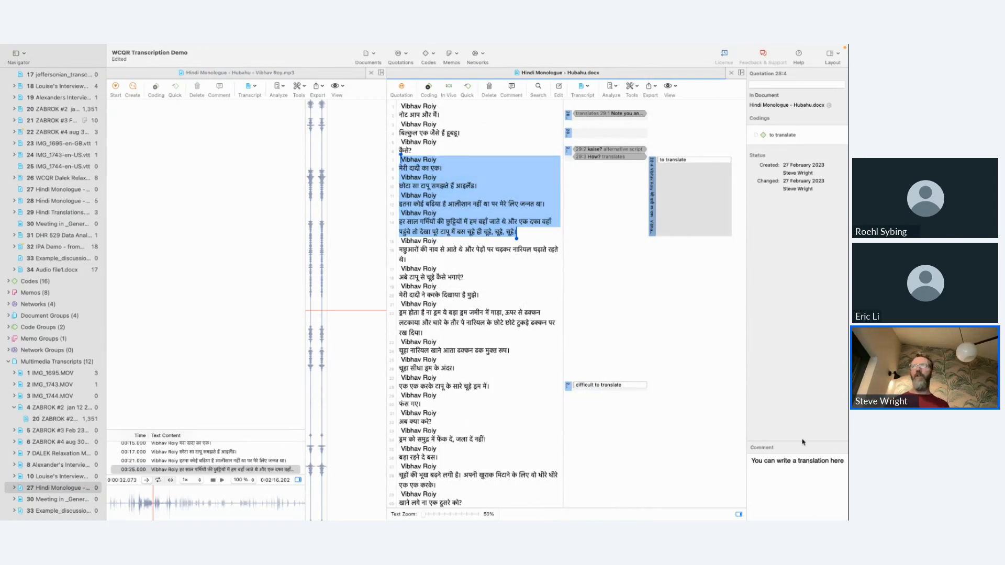
click(754, 462)
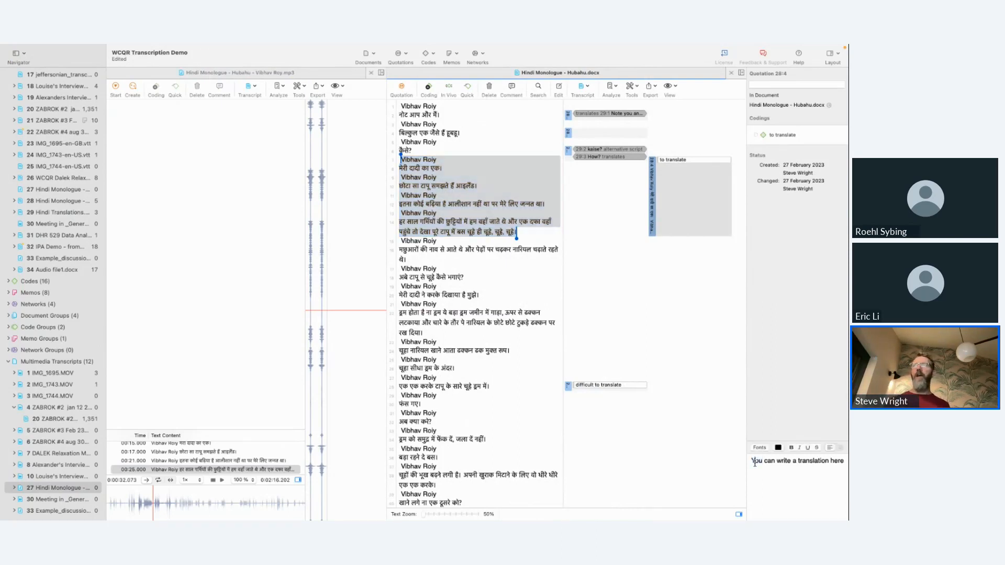
drag(749, 461, 847, 460)
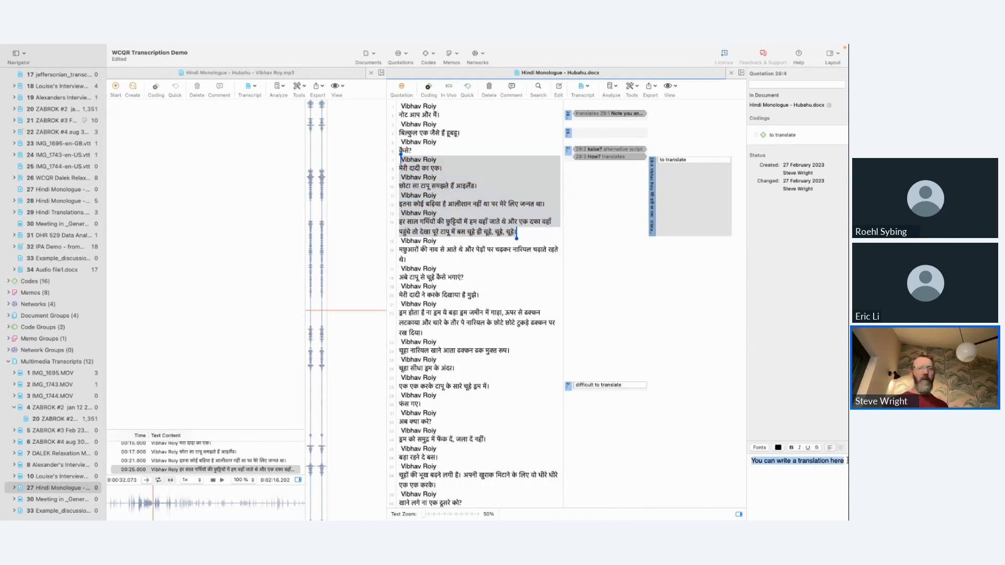
key(BackSpace)
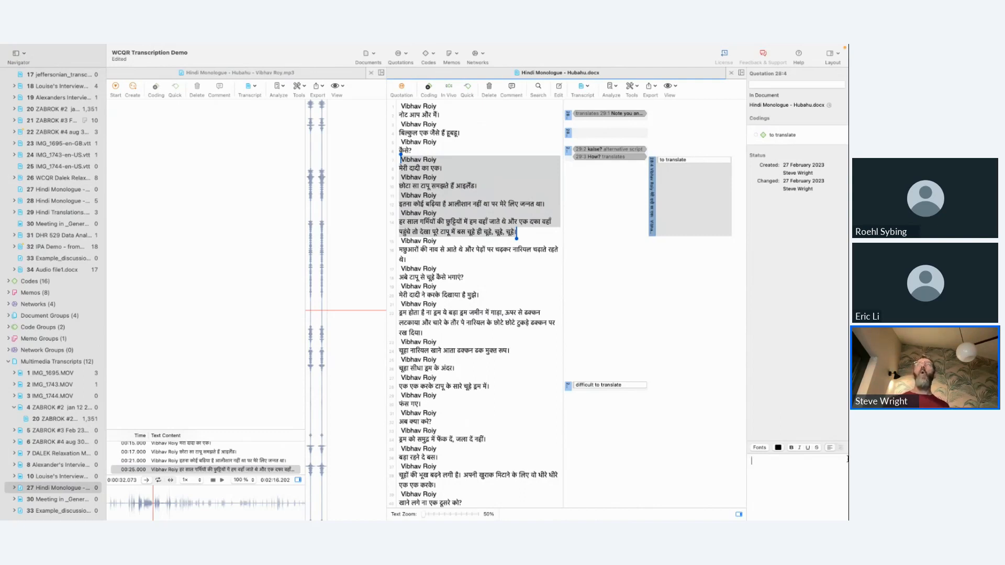
Step: Follow the "How?" translates hyperlink to its quotation in Hindi Translations.docx and close that document
click(617, 157)
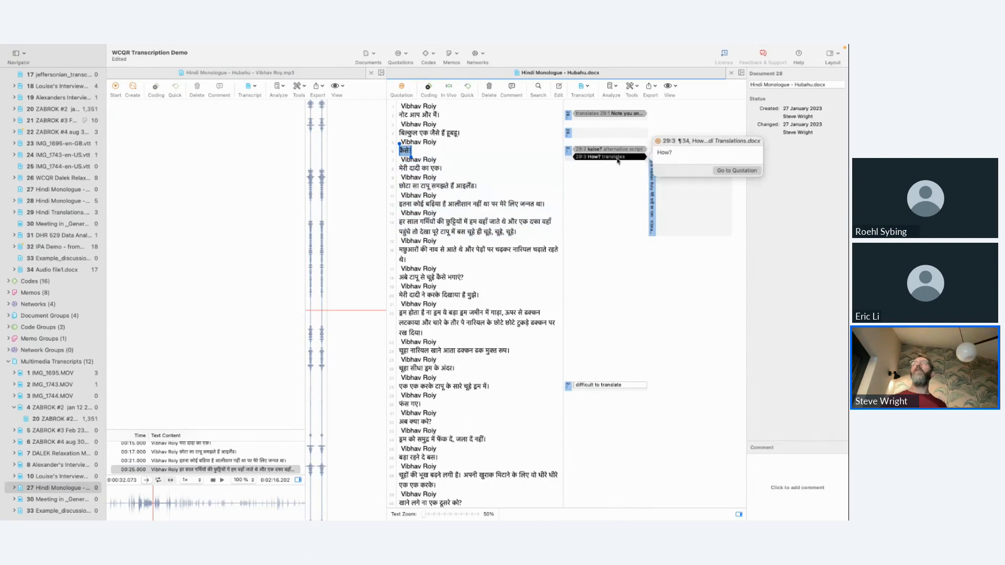
click(734, 175)
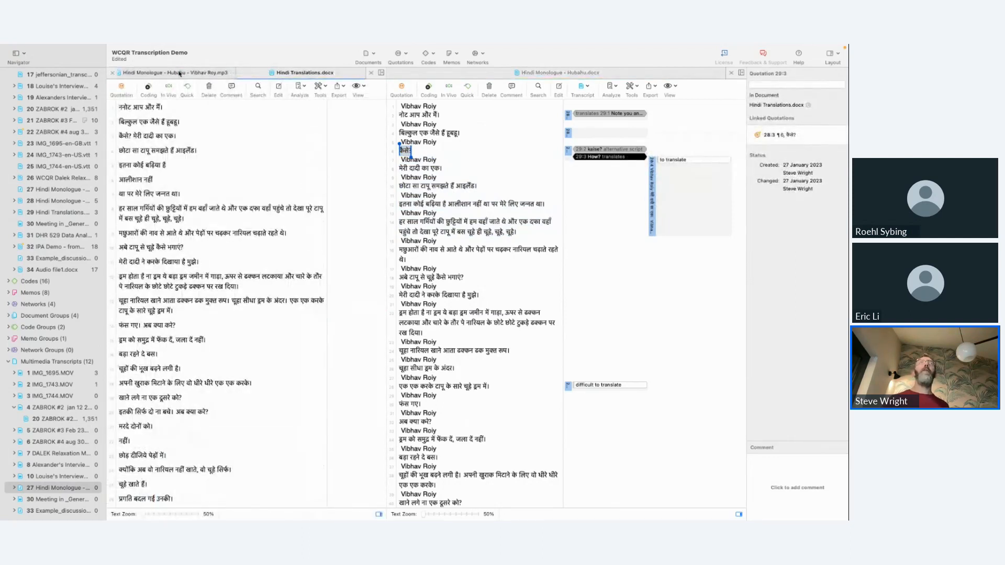
click(243, 74)
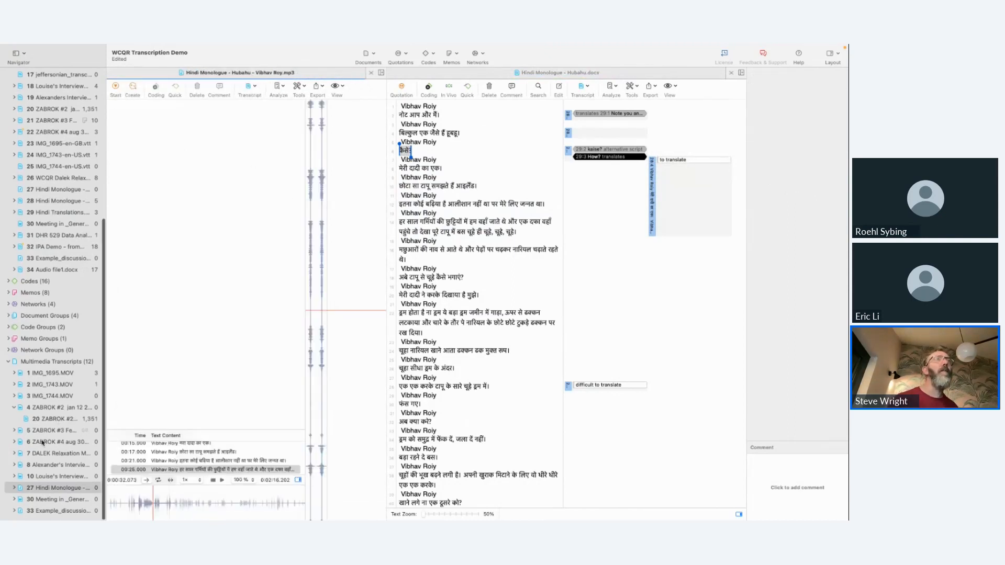
Step: Expand the quotations of Hindi Translations.docx in the project list and open the document
click(48, 213)
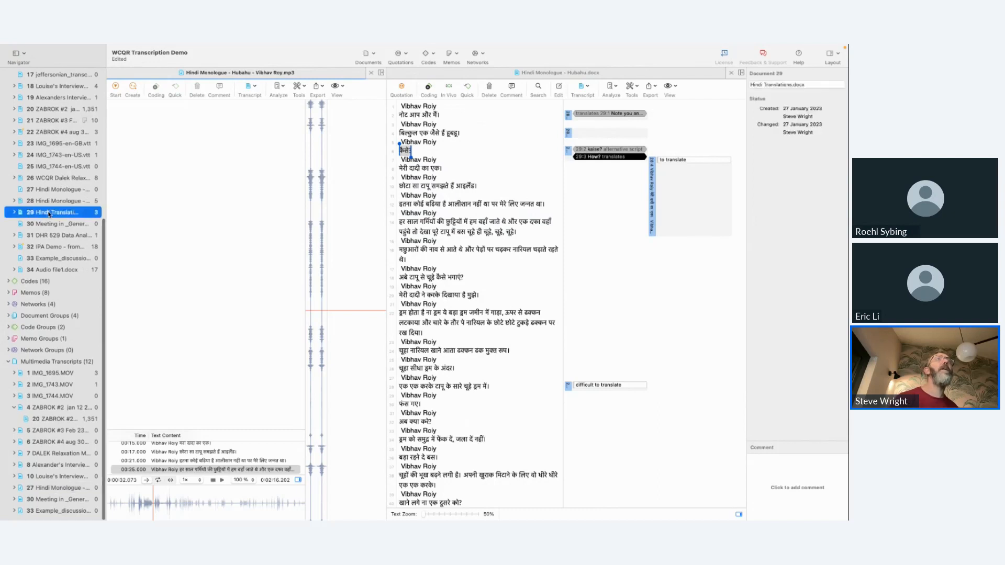
click(15, 213)
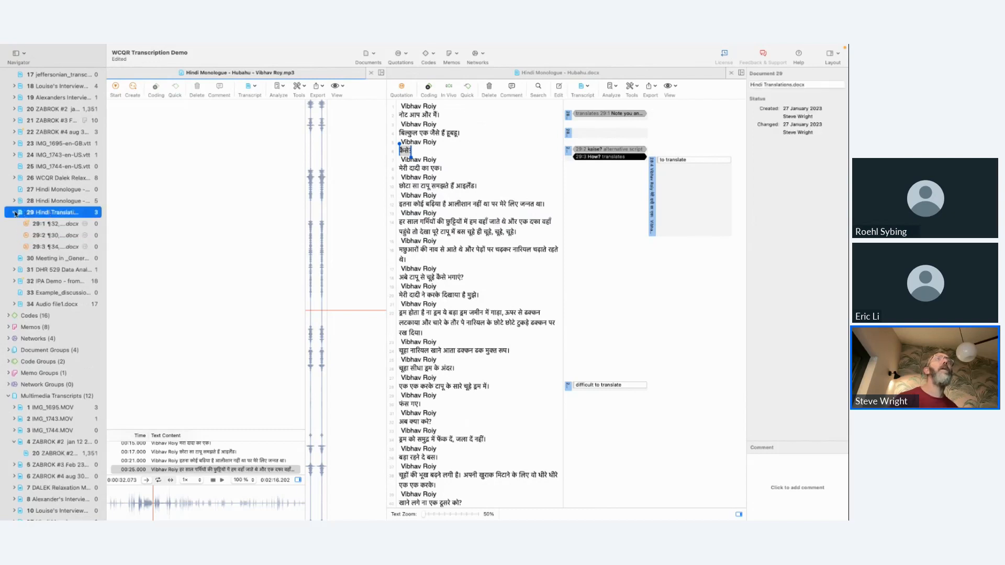
double_click(51, 213)
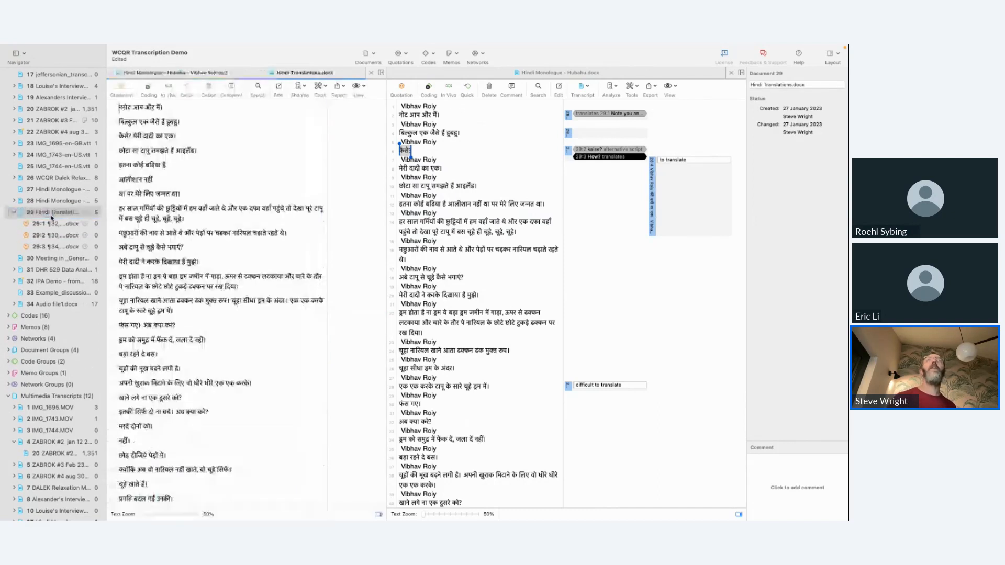
Step: Expand the quotations of Hindi Monologue - Hubahu.docx, show that document, and close Hindi Translations.docx
click(48, 204)
click(14, 201)
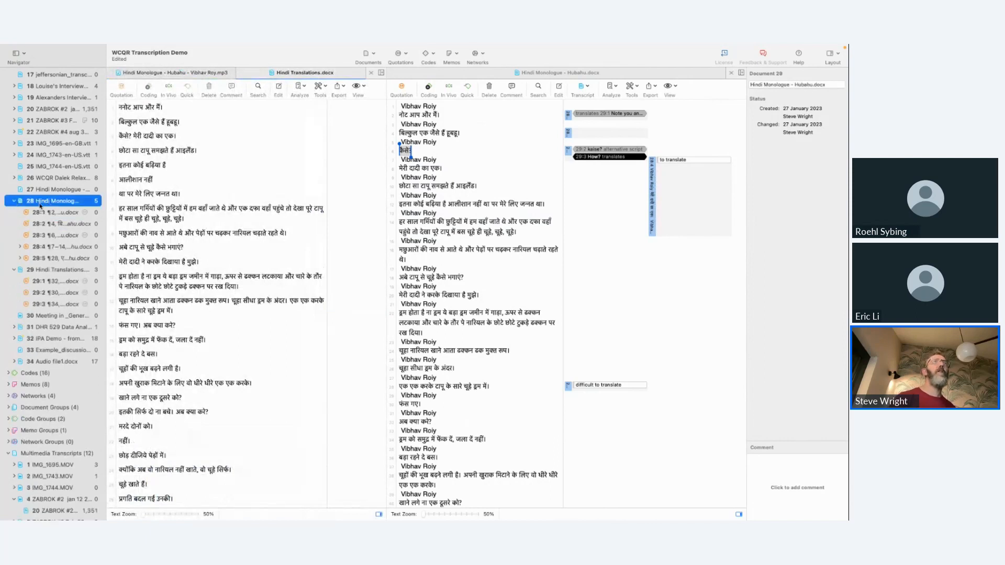
double_click(45, 204)
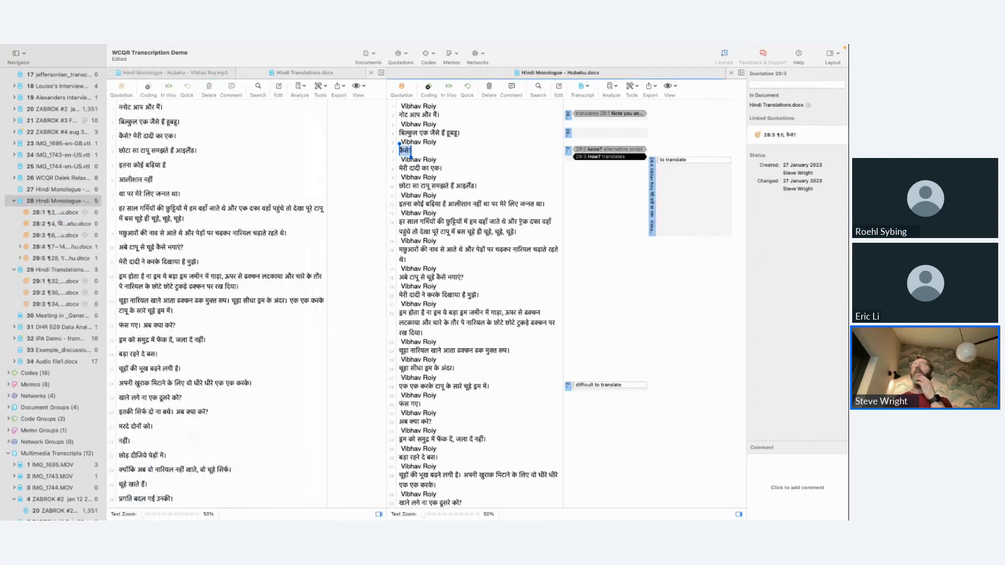
click(283, 72)
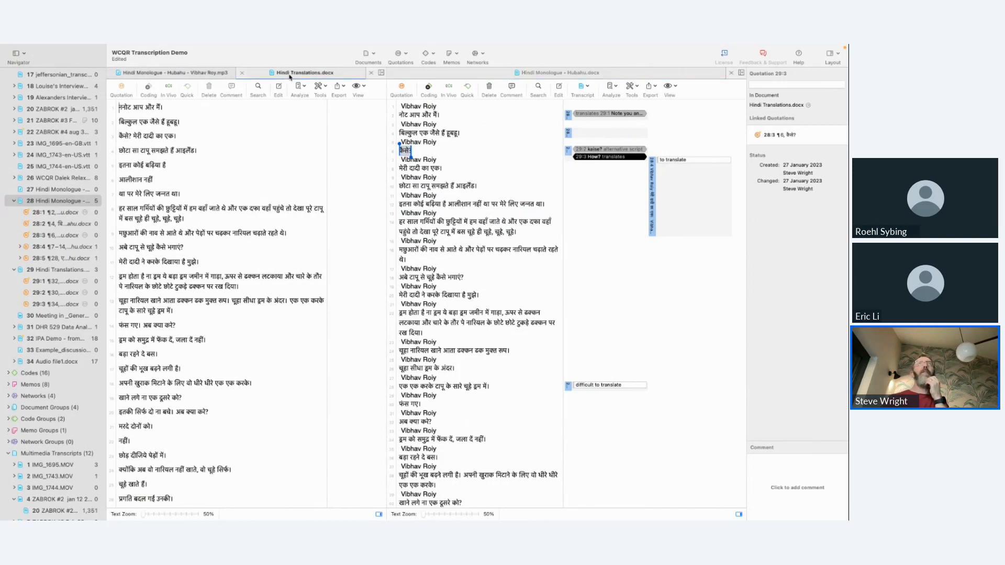
click(243, 73)
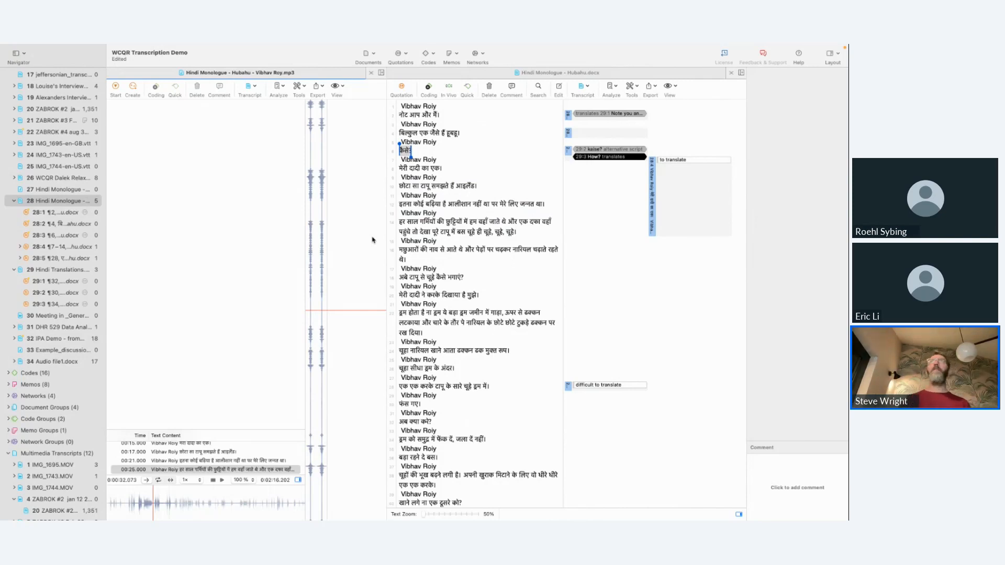
Step: Switch to the Audio file1 document in Word for the web and check its additional commands
key(ctrl+Right)
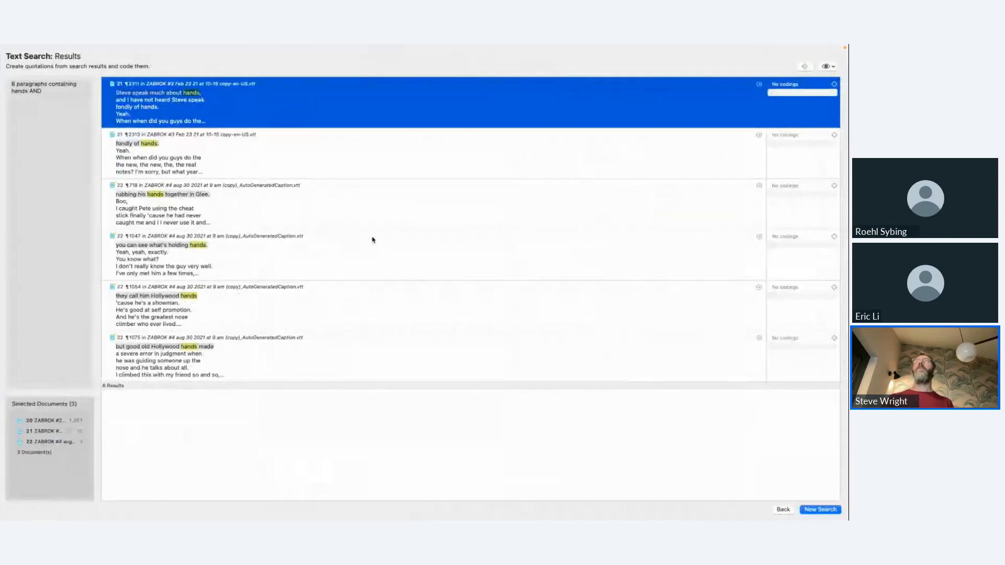
key(ctrl+Right)
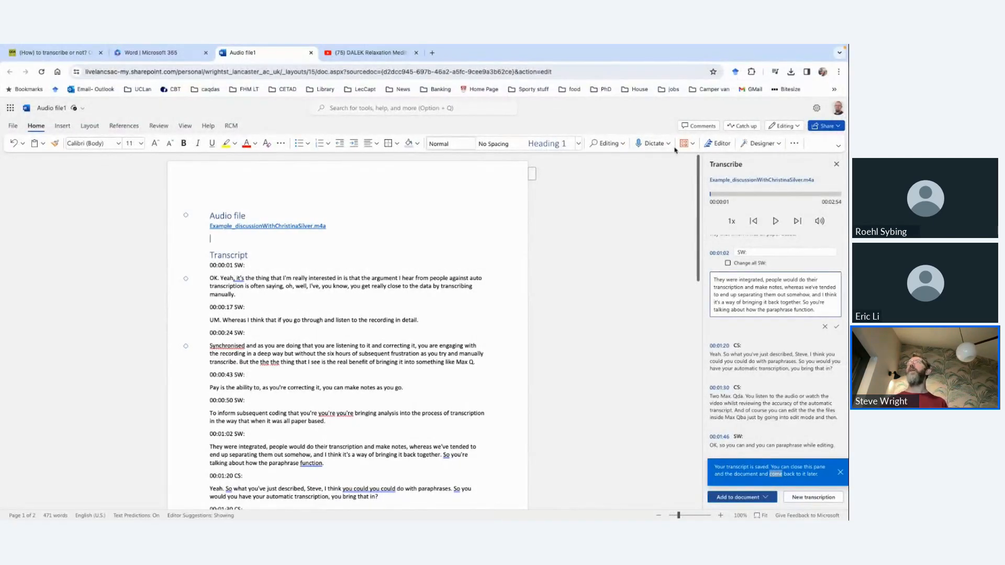
click(794, 143)
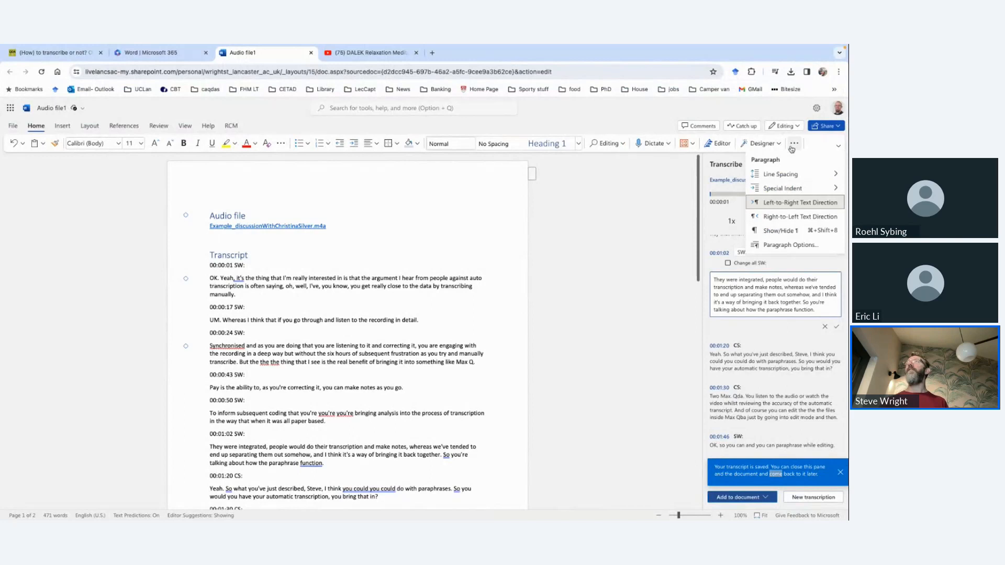
click(626, 239)
Step: Find the Translate command by searching for "trans" and set the Translator's target language for selected text to Spanish
click(477, 112)
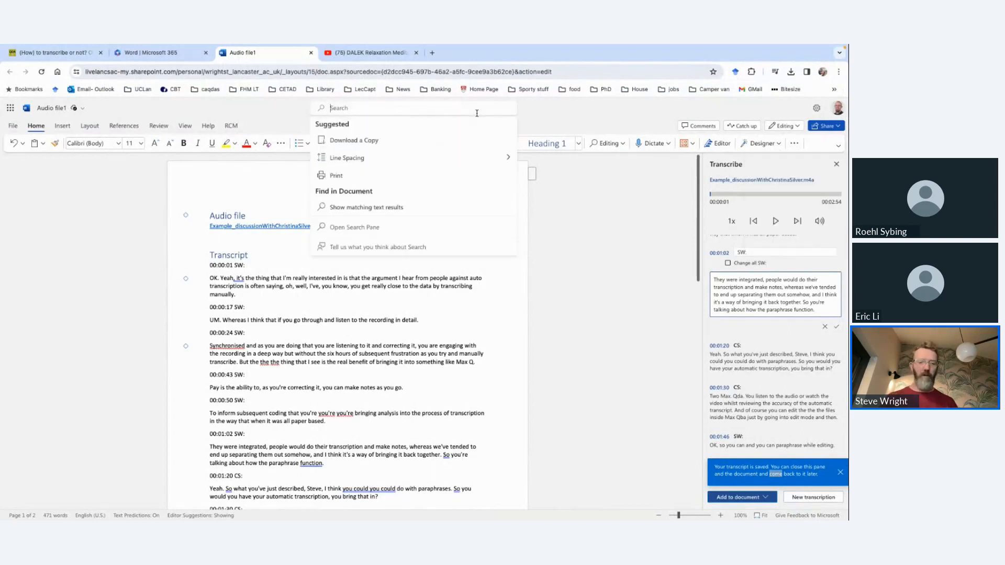
text(trans)
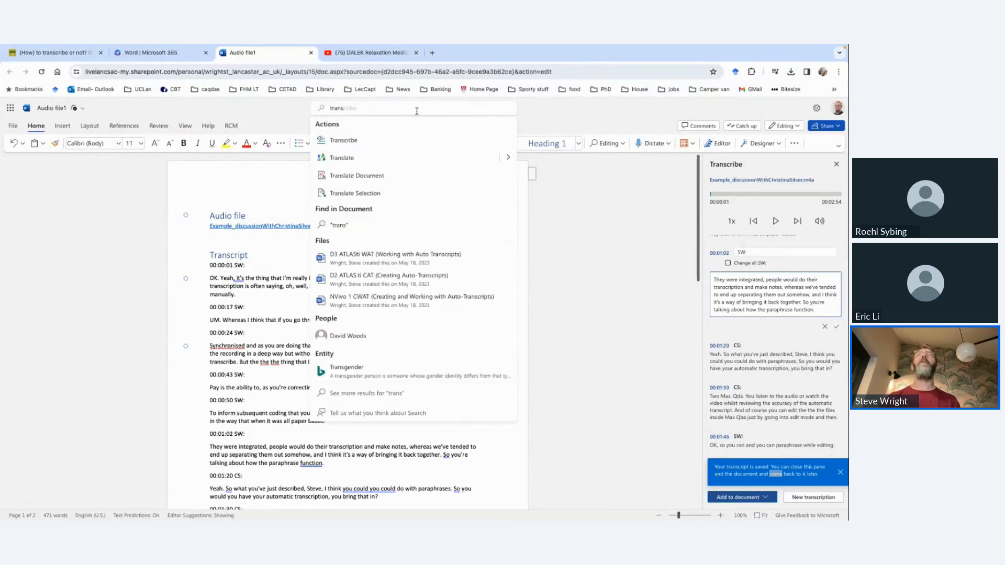
click(373, 155)
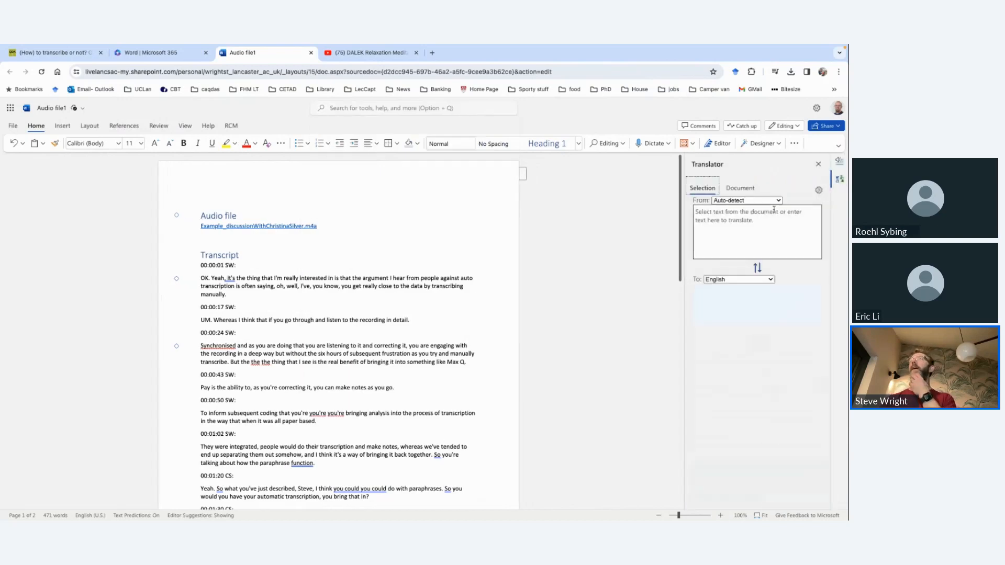
click(765, 279)
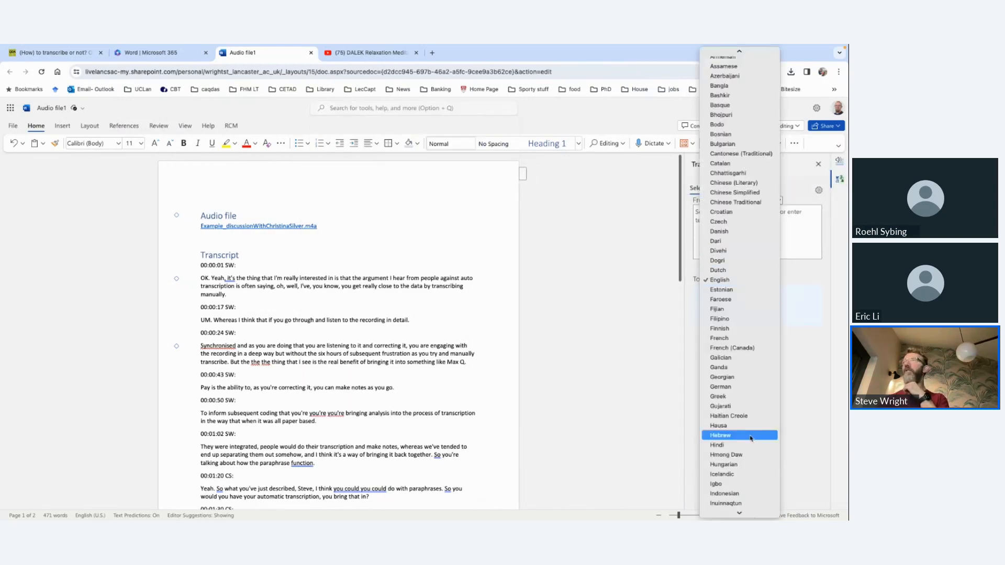
scroll(743, 436, down, 10)
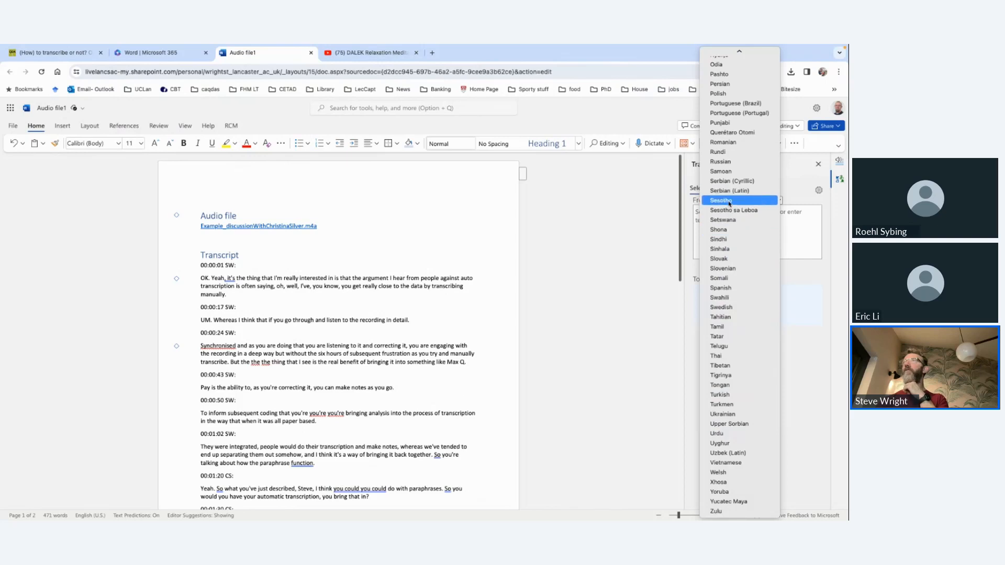
click(736, 288)
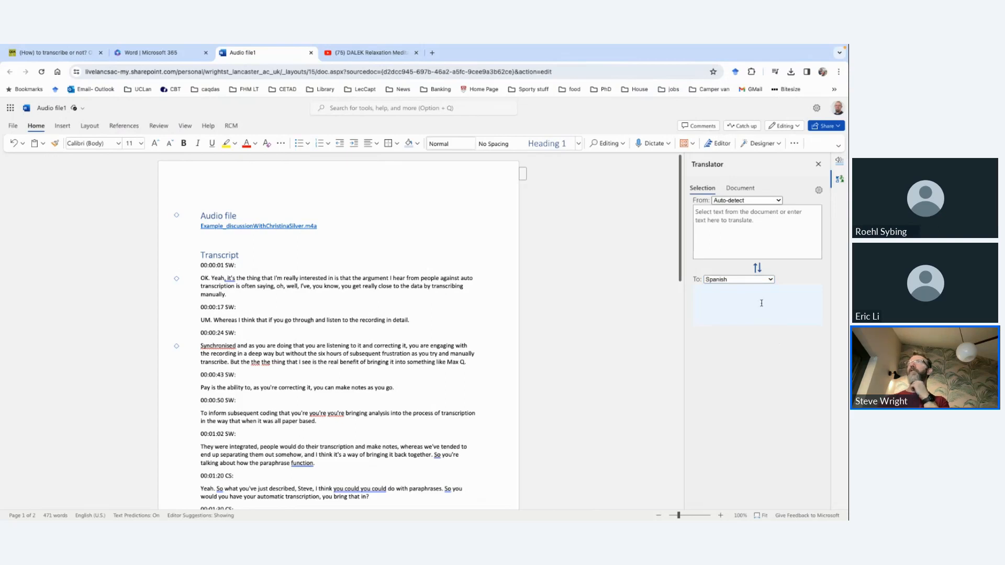
click(783, 228)
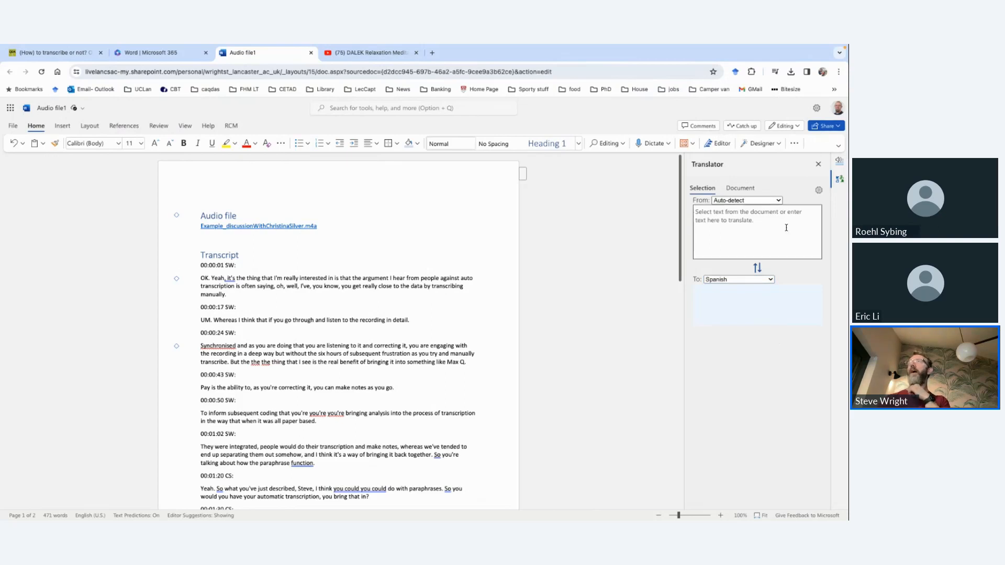
click(768, 200)
Step: Create a translated copy of the whole Audio file1 document with Spanish as the target language
click(749, 191)
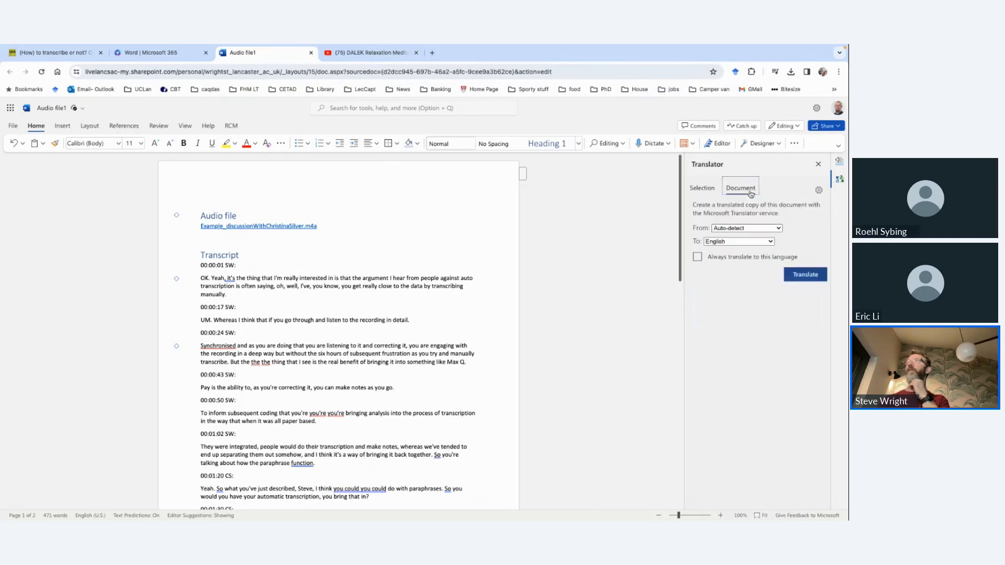
click(761, 242)
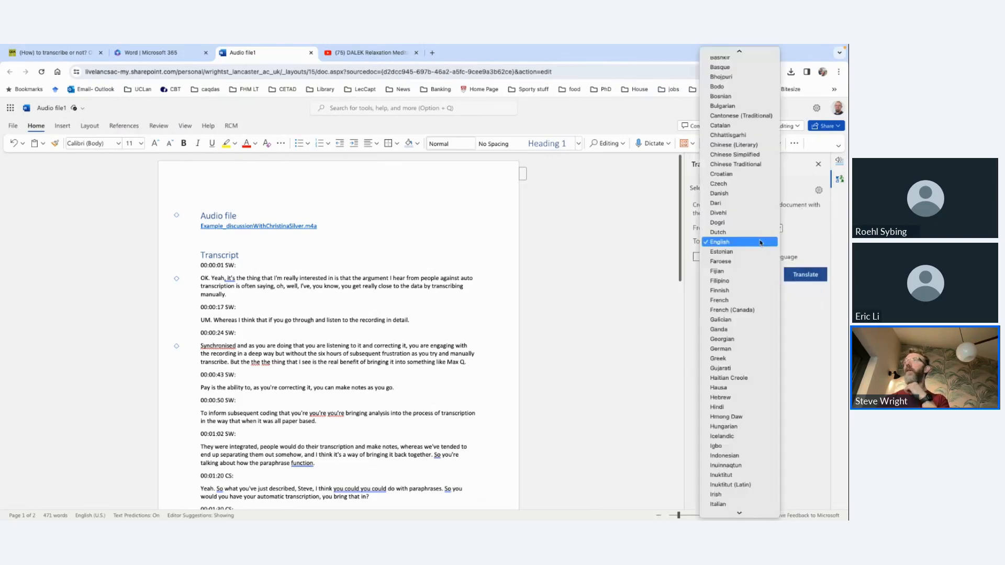
scroll(760, 242, down, 10)
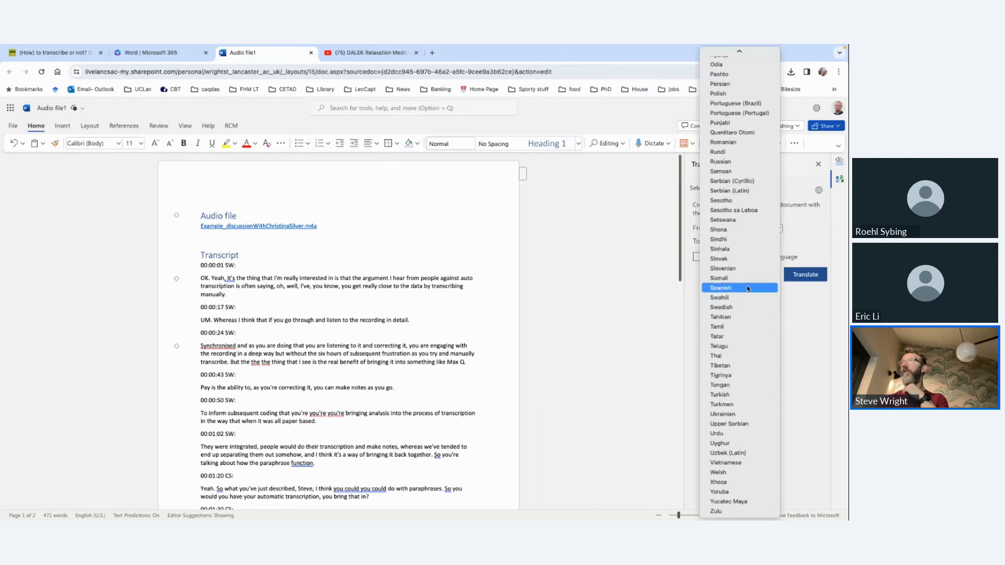
click(747, 288)
click(798, 277)
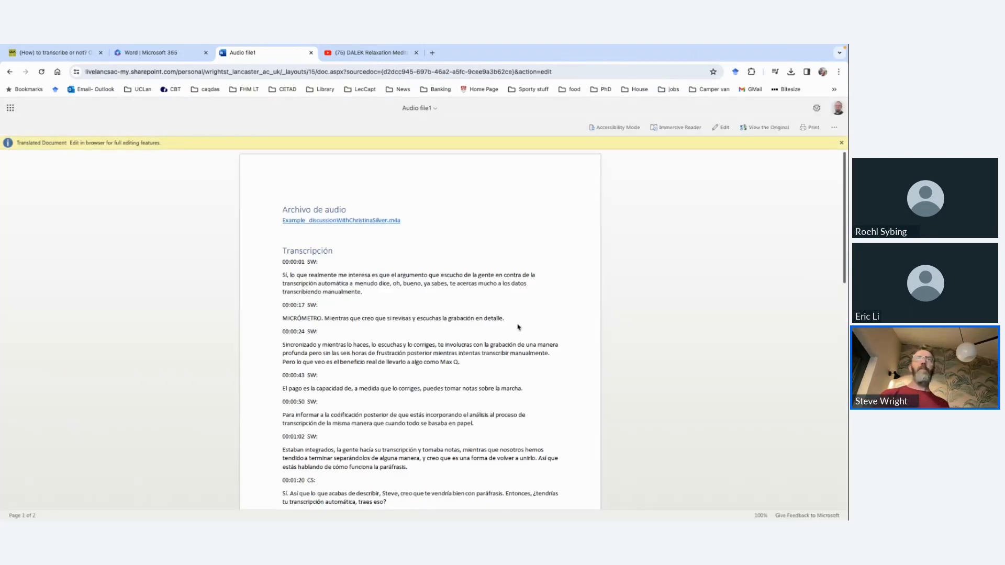
Step: Look through the Spanish translation of Audio file1 and download it as a document
scroll(518, 327, down, 10)
scroll(518, 327, down, 2)
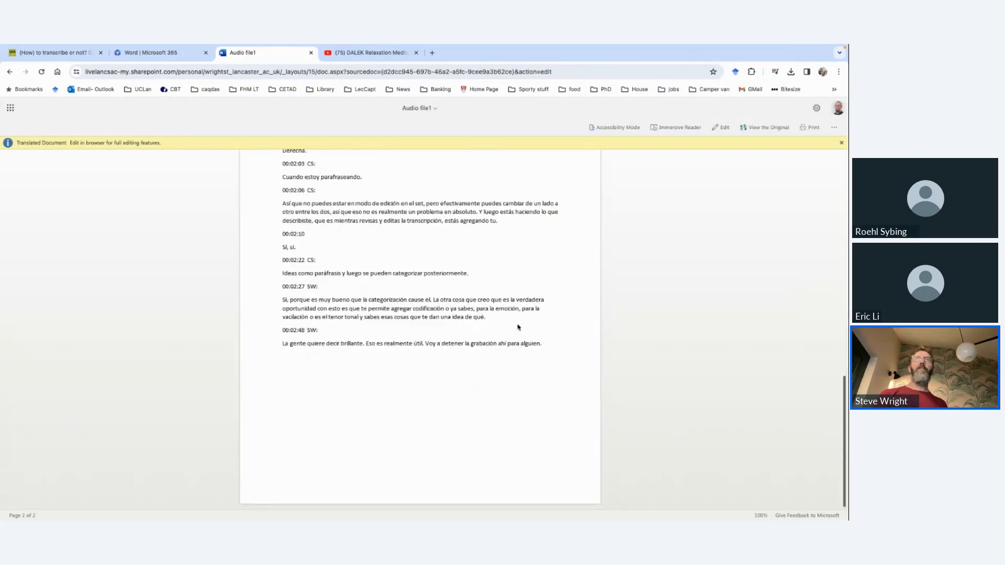
scroll(518, 327, up, 12)
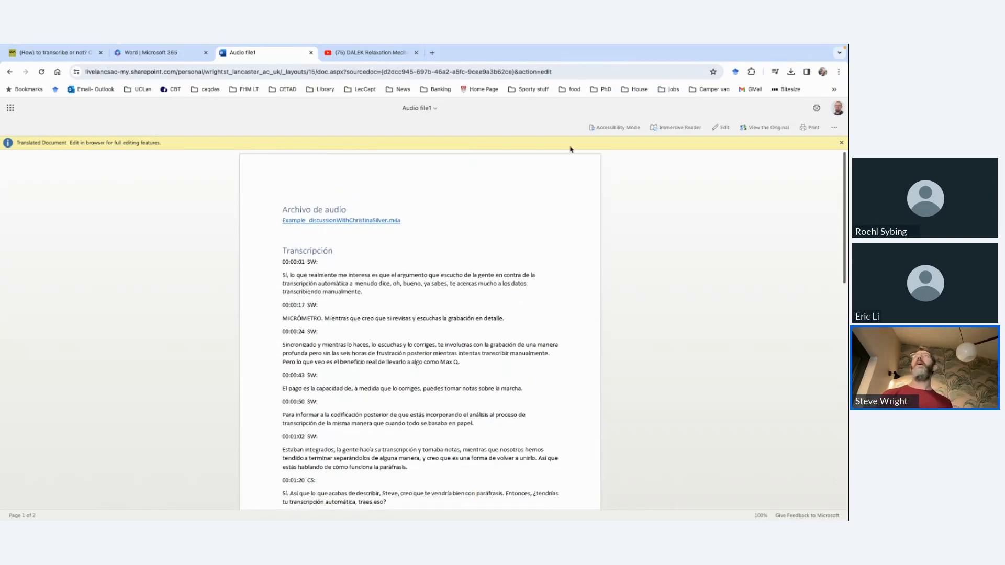
click(834, 129)
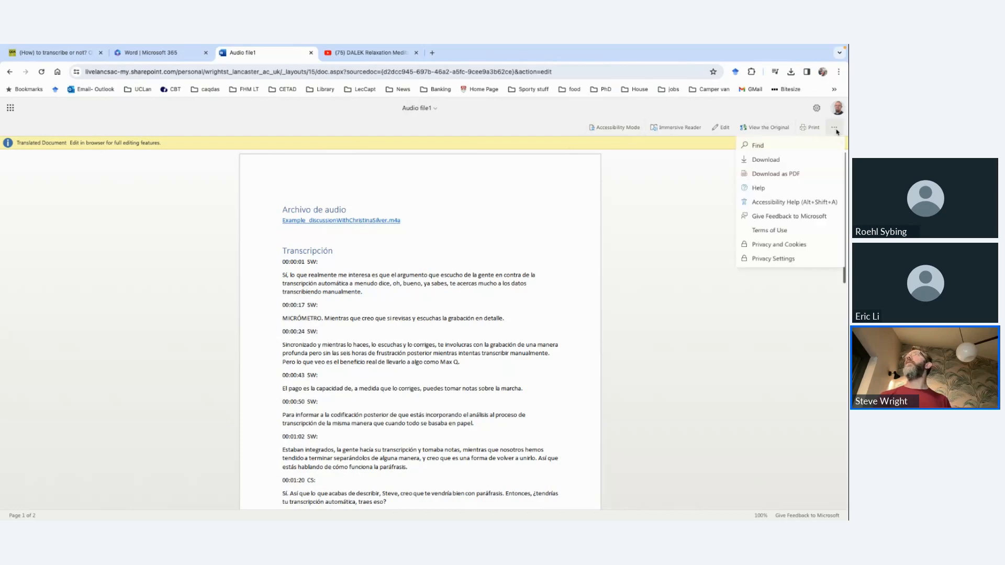
click(765, 159)
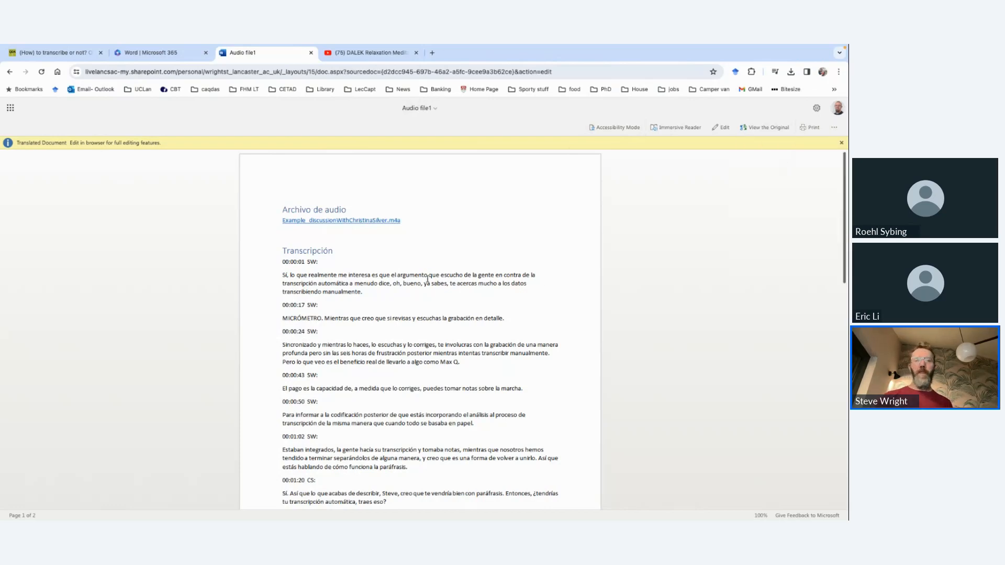
Step: Switch to the WCQR Transcription Demo project in ATLAS.ti and open Audio file1.docx
key(super+Tab)
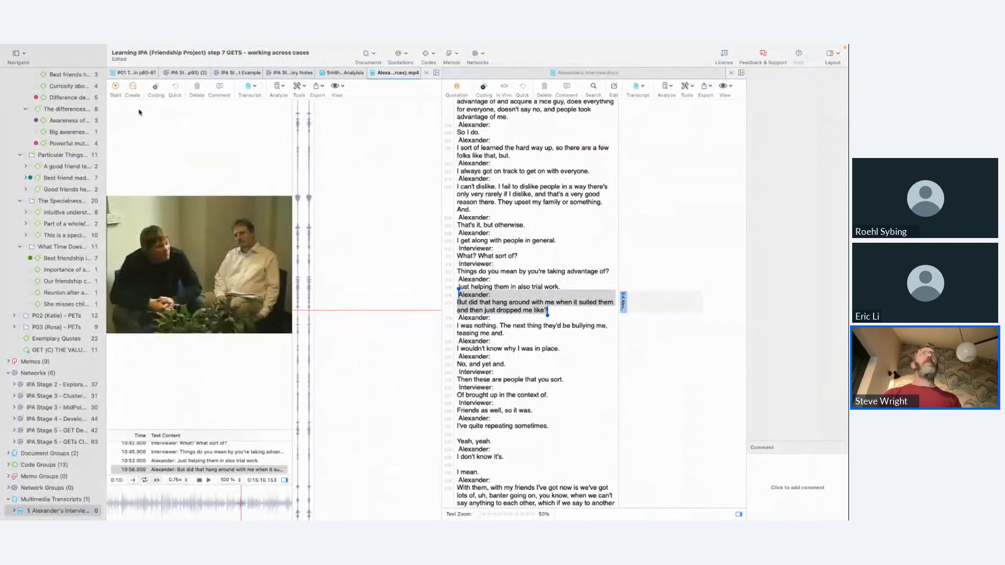
right_click(137, 77)
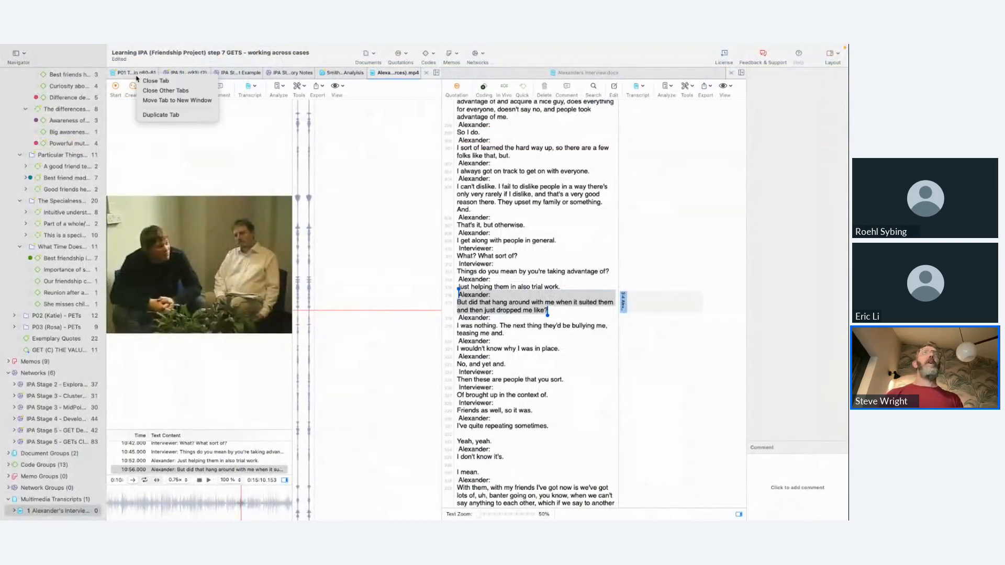
click(160, 90)
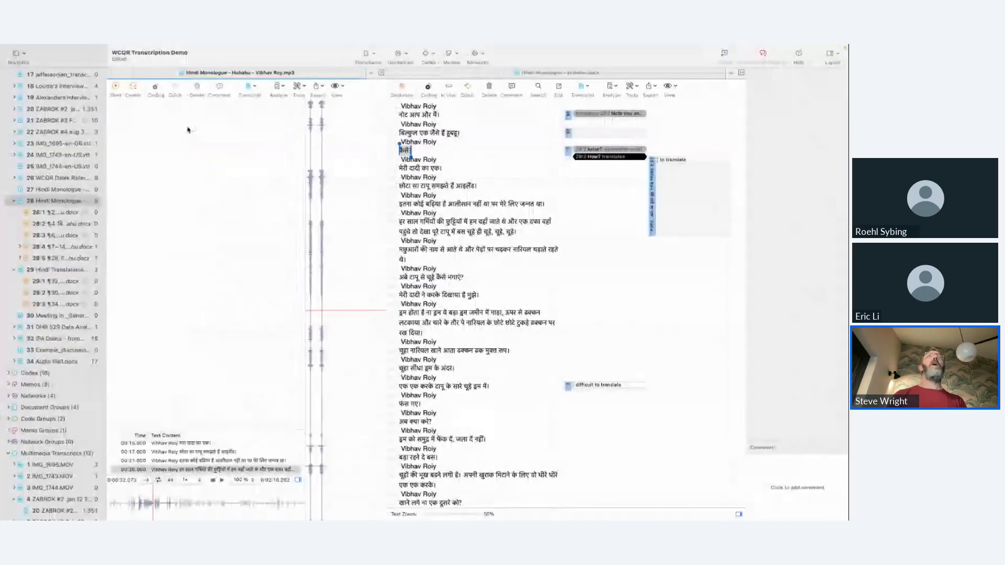
scroll(47, 314, up, 1)
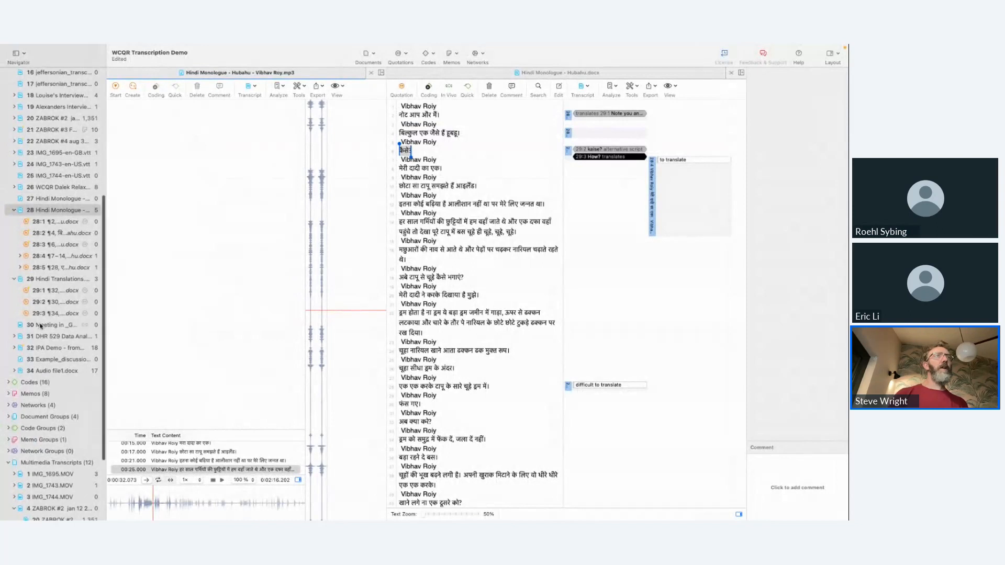
click(40, 373)
double_click(40, 373)
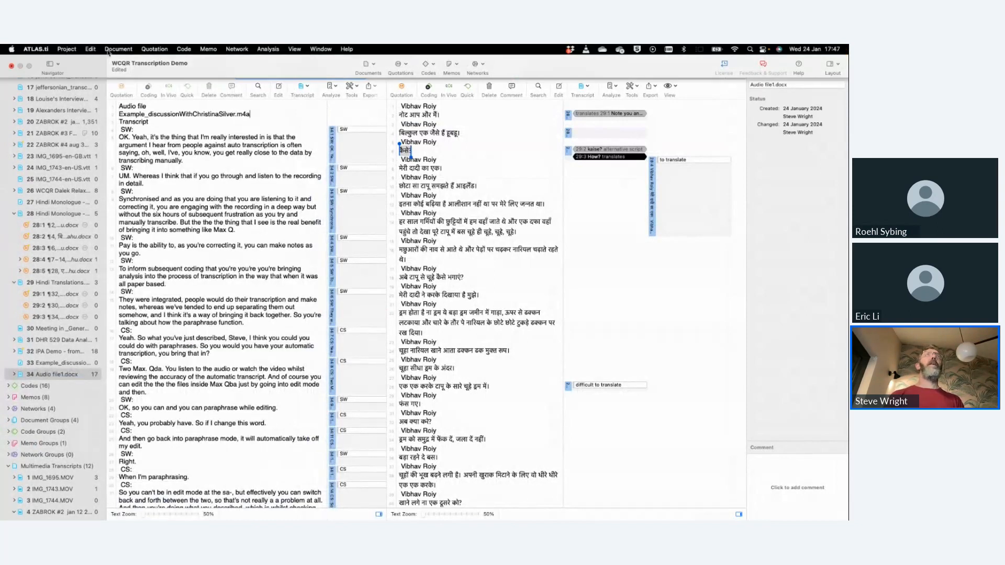
Step: Add Audio file1 - Spanish.docx from Downloads to the project and show it side by side with Audio file1.docx
click(118, 49)
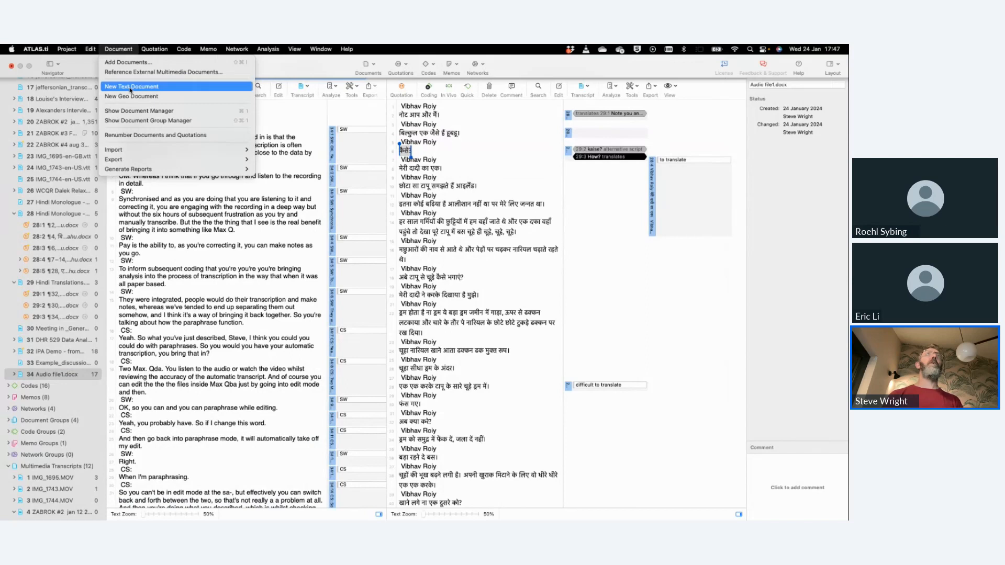
click(130, 63)
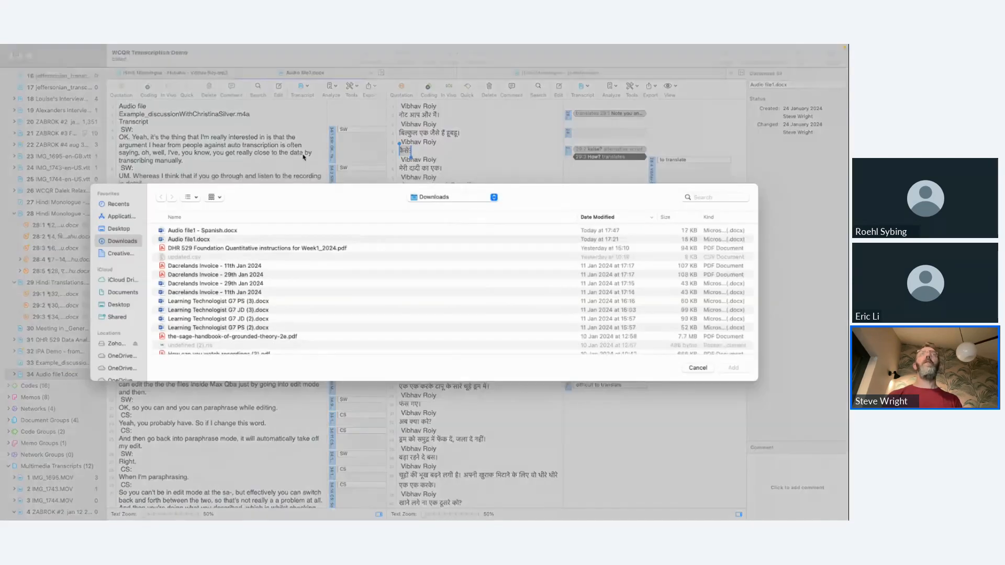
double_click(252, 232)
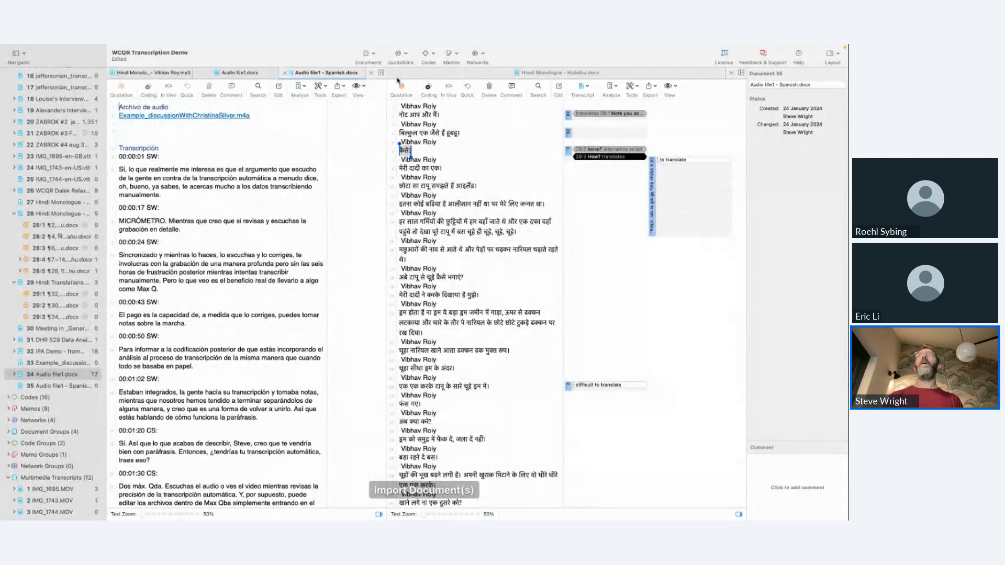
drag(396, 80, 461, 84)
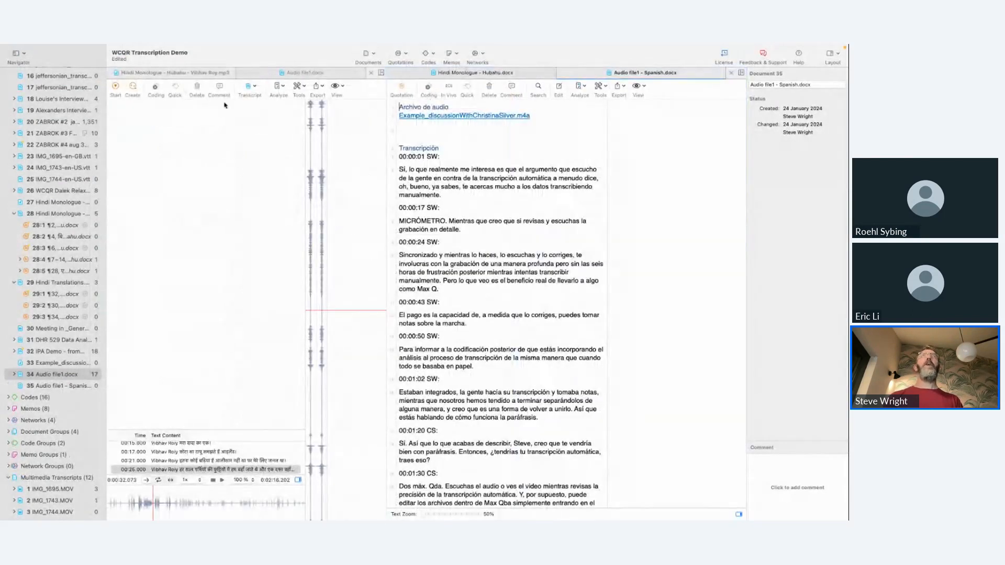
click(287, 73)
Step: Select the first SW quotation in Audio file1.docx and create a quotation from the matching 00:00:01 passage in the Spanish document
click(332, 157)
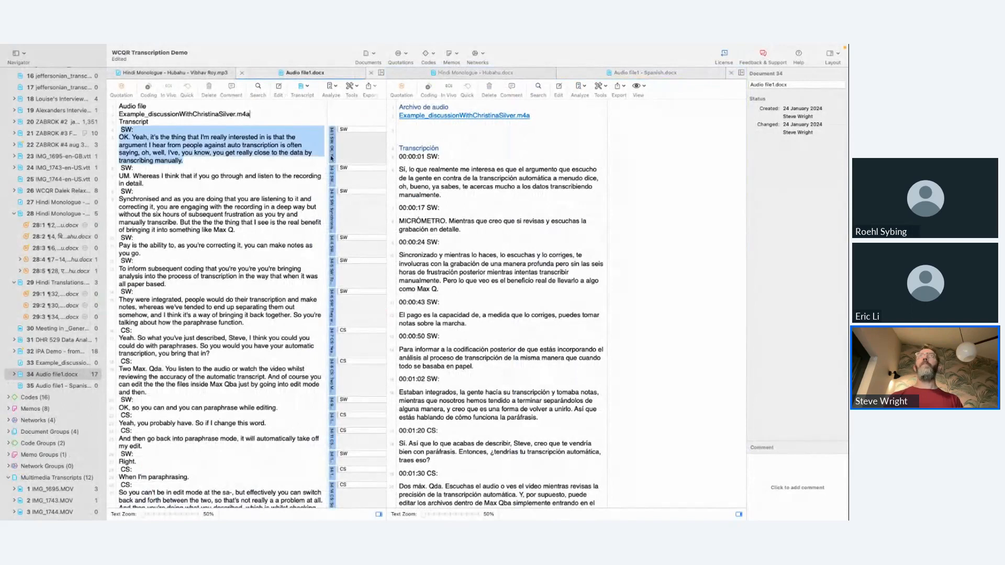
click(331, 157)
drag(441, 197, 416, 158)
right_click(421, 177)
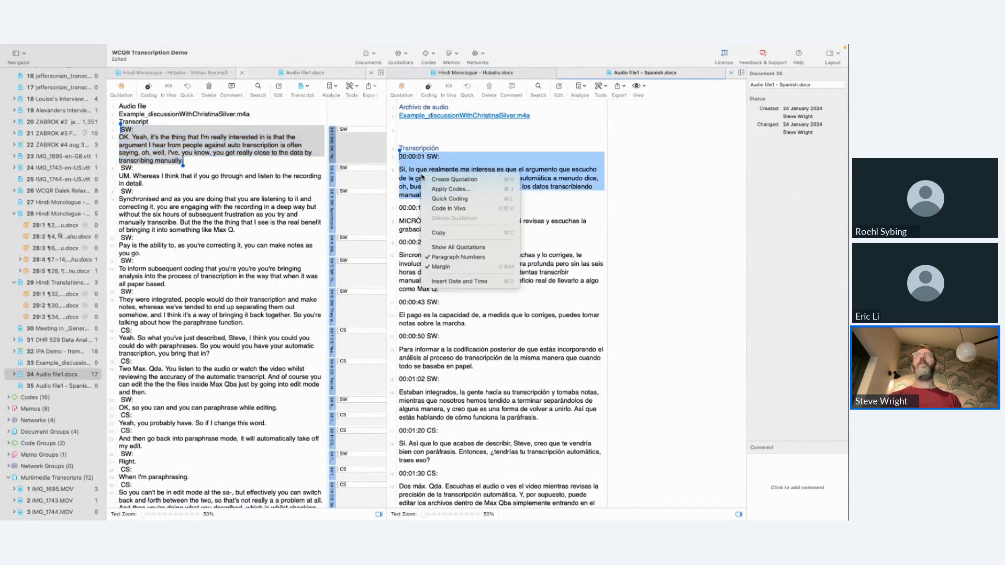
click(450, 180)
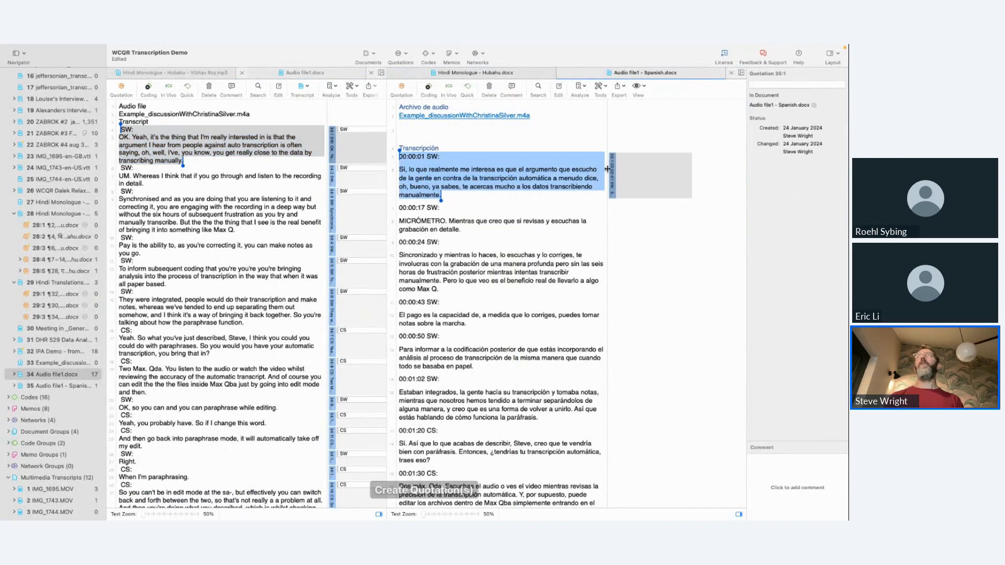
Step: Link the Spanish quotation to the first SW quotation in Audio file1.docx with the "translates" relation, and switch to the PowerPoint slides
drag(611, 172, 335, 145)
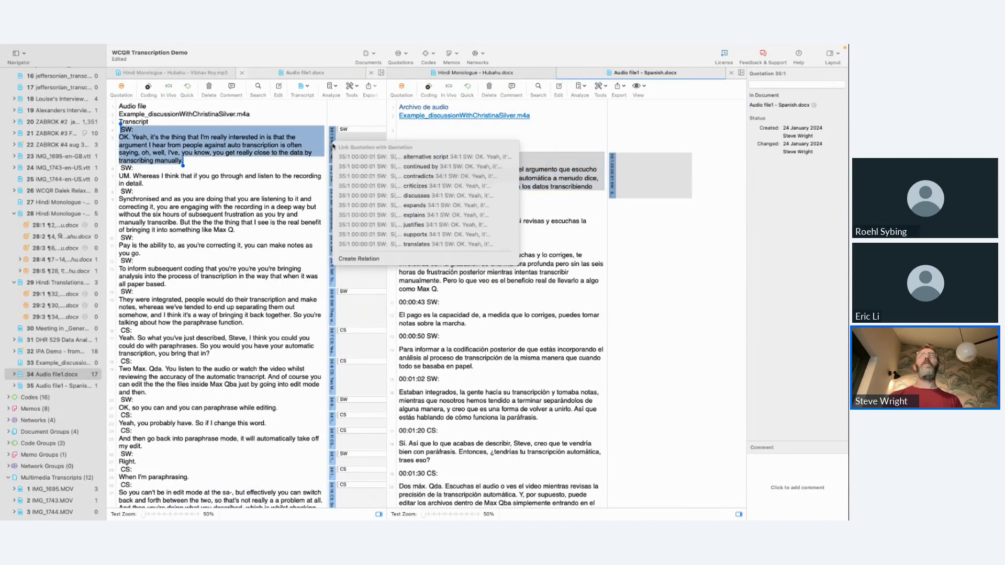
click(418, 244)
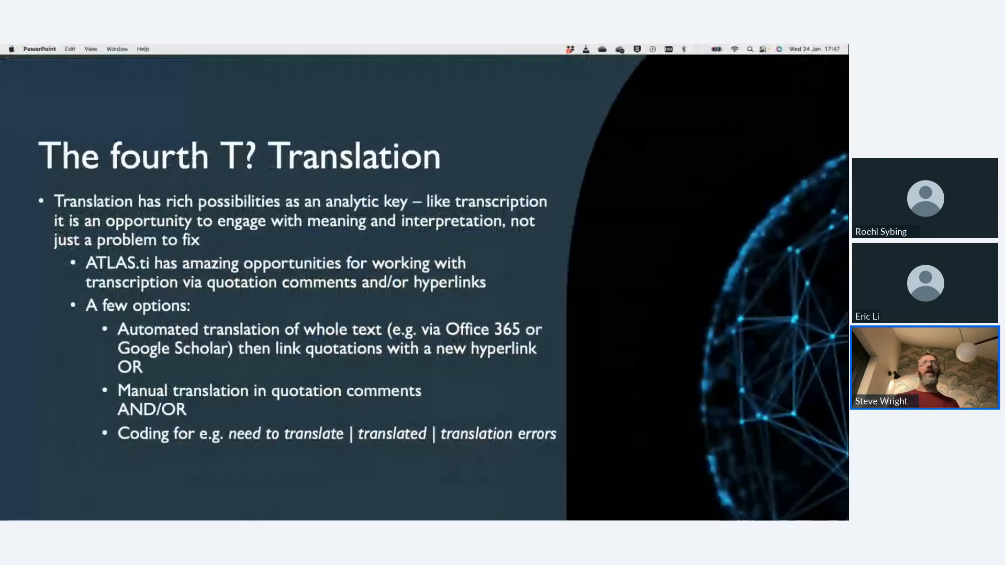
key(Right)
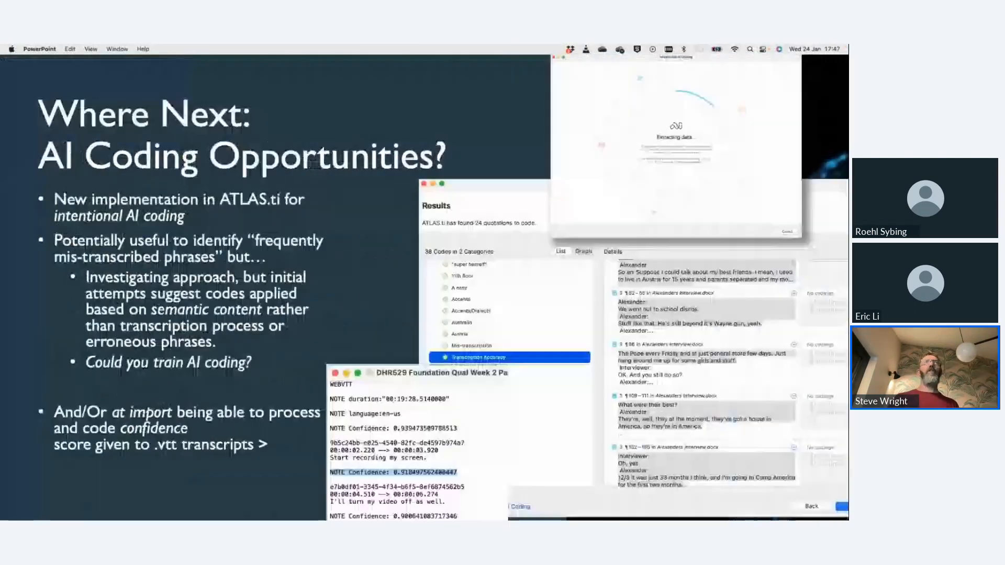